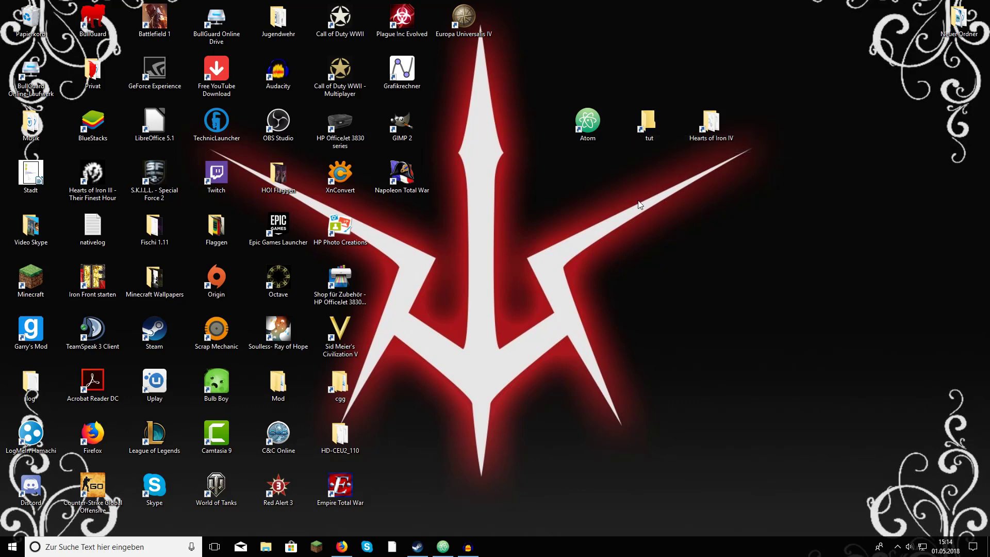
- Open the common\countries folder of the Hearts of Iron IV installation and move its window clear of the desktop shortcuts
left_click(648, 124)
left_click(649, 194)
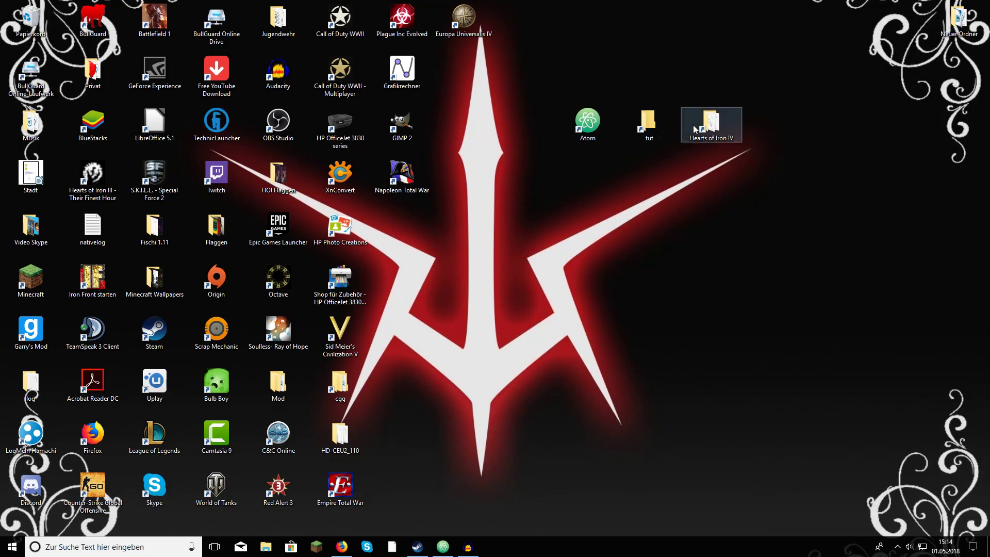
double_click(712, 132)
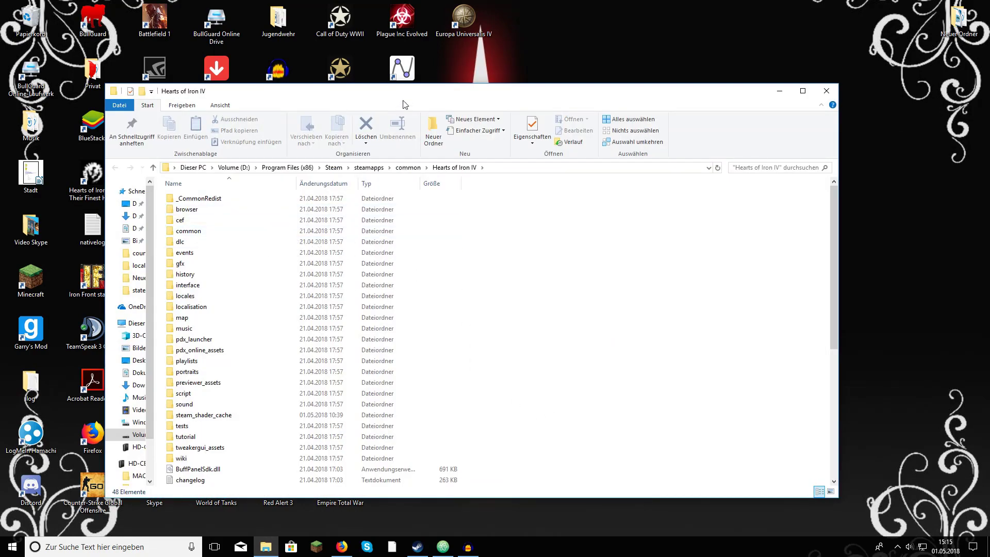
left_click_drag(412, 95, 449, 92)
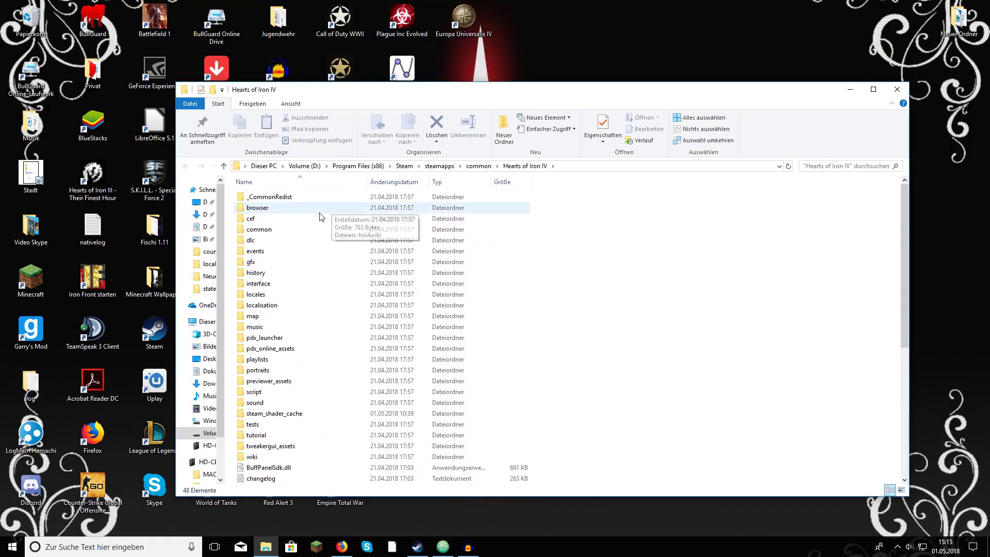
double_click(314, 230)
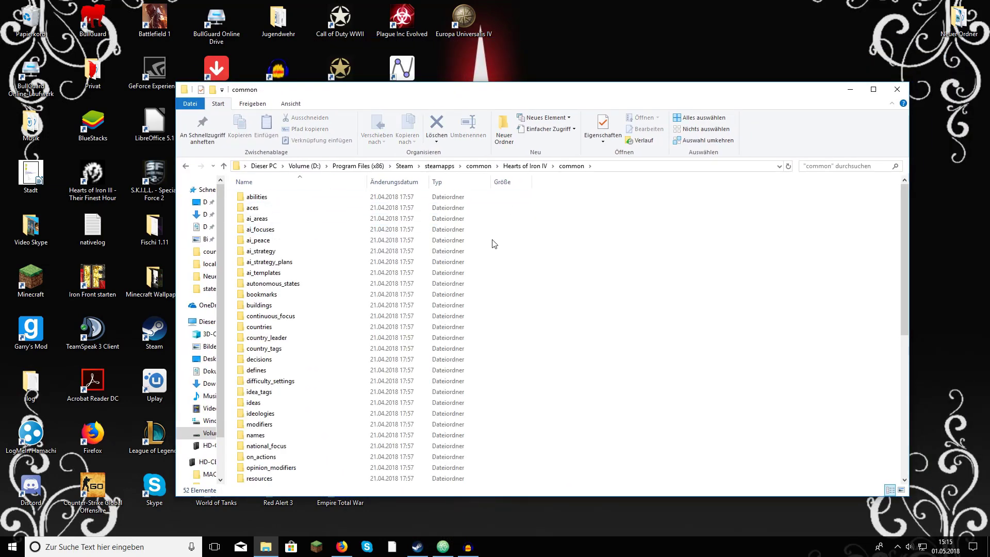
double_click(287, 328)
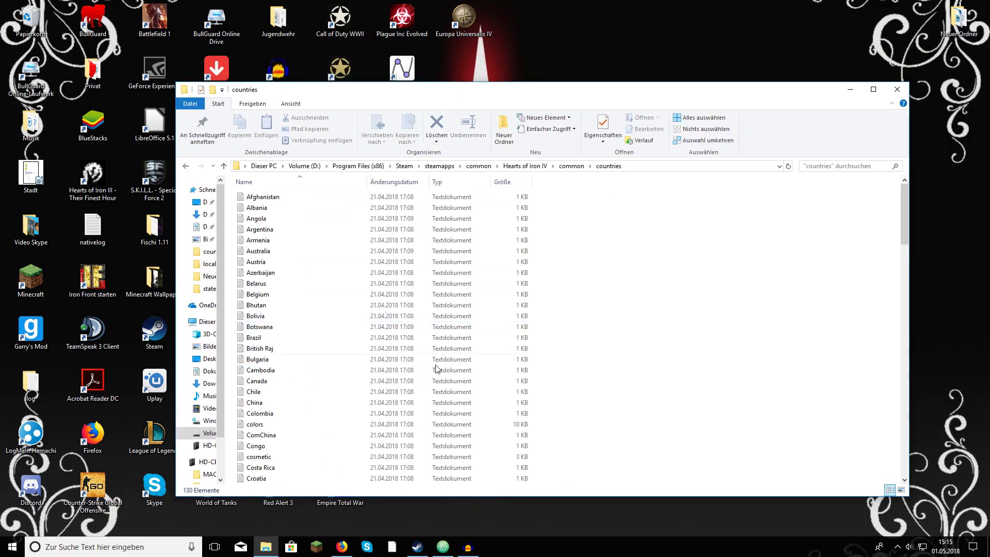
scroll(312, 222, "down", 5)
scroll(322, 283, "up", 5)
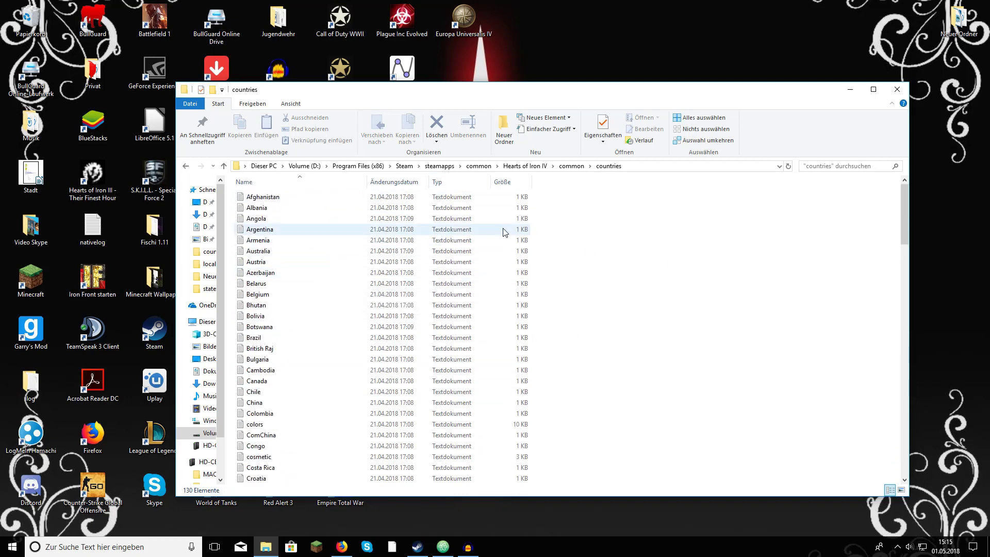
left_click_drag(601, 89, 716, 252)
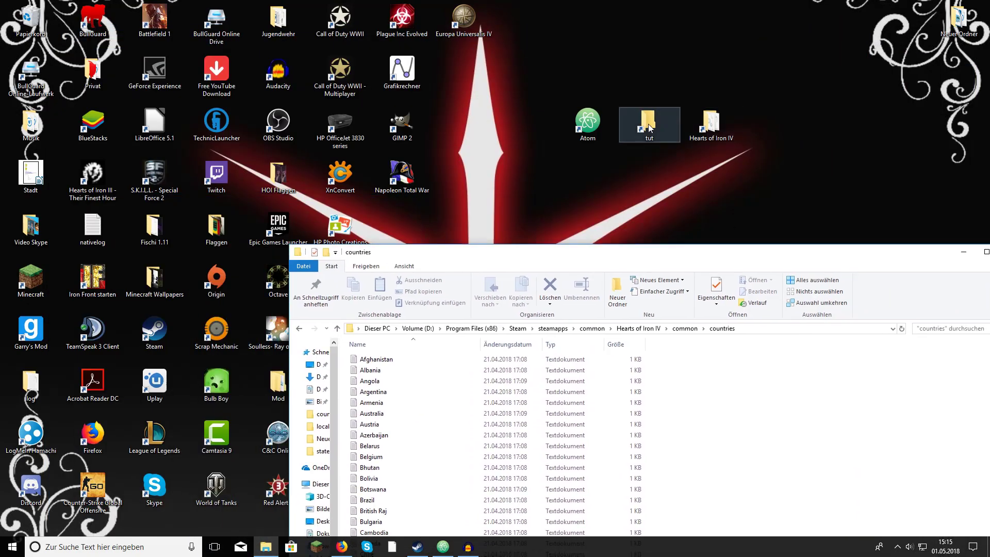
- Open the tut mod folder from the desktop and create a folder named common in it
double_click(640, 130)
right_click(293, 153)
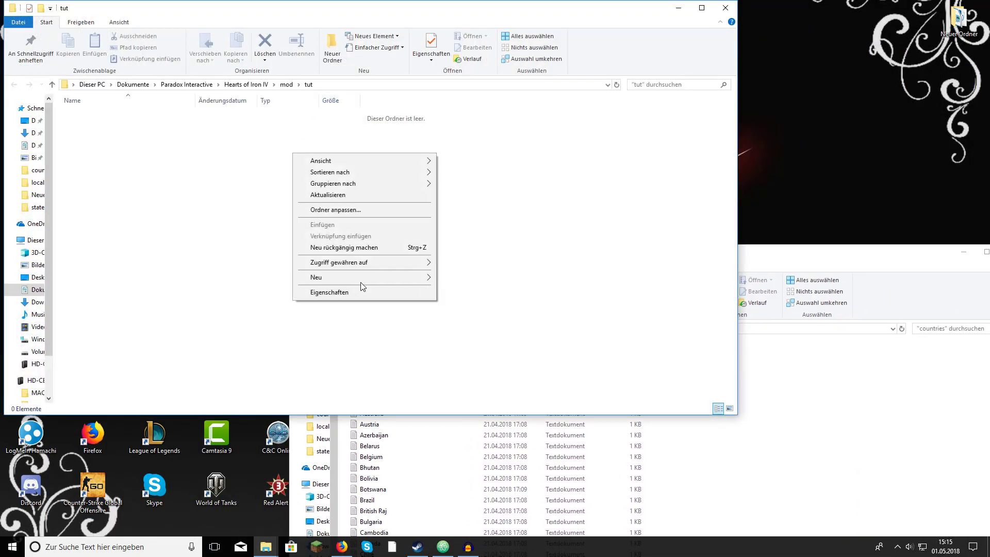
mouse_move(361, 277)
left_click(448, 278)
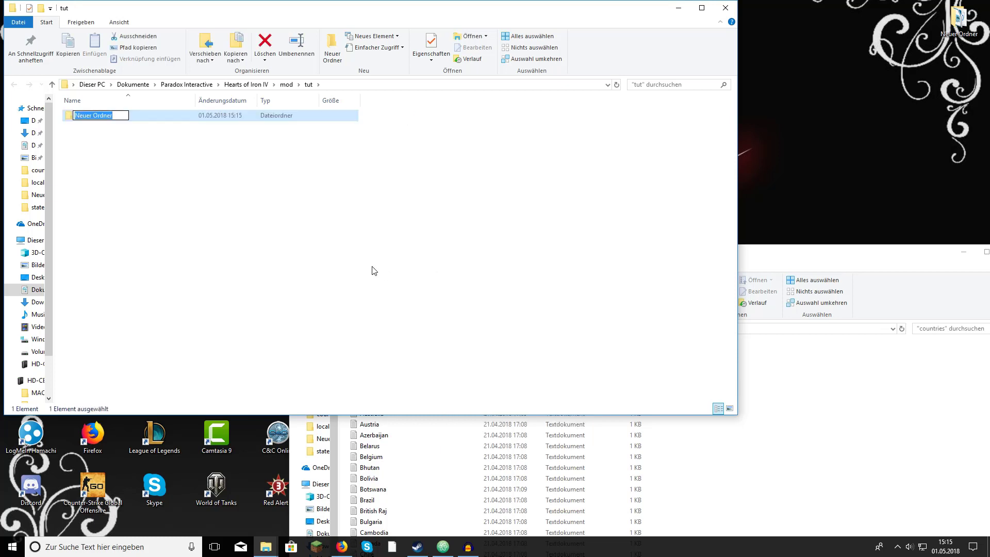
type("common")
left_click(373, 270)
- Create a folder named countries inside the mod's common folder
double_click(251, 118)
right_click(265, 169)
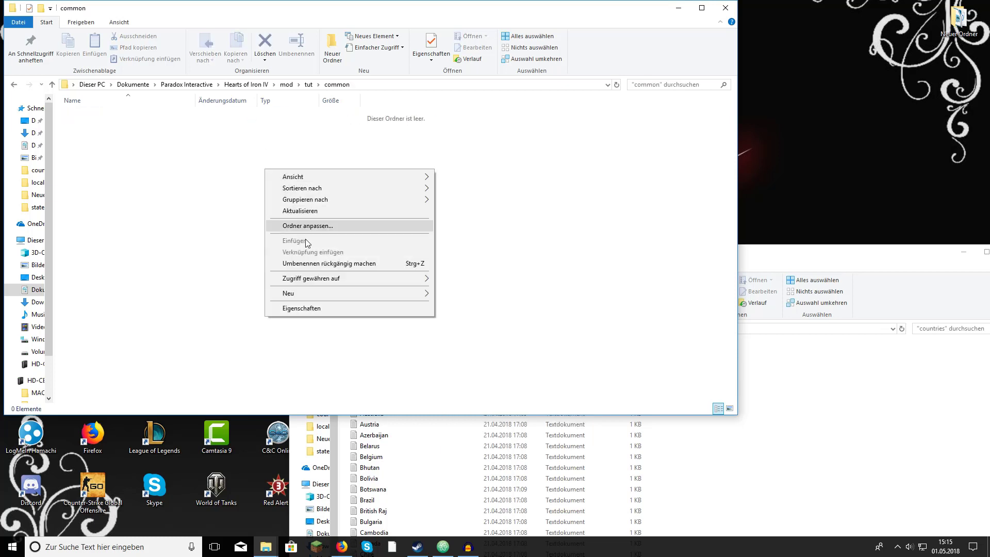
mouse_move(322, 289)
left_click(454, 293)
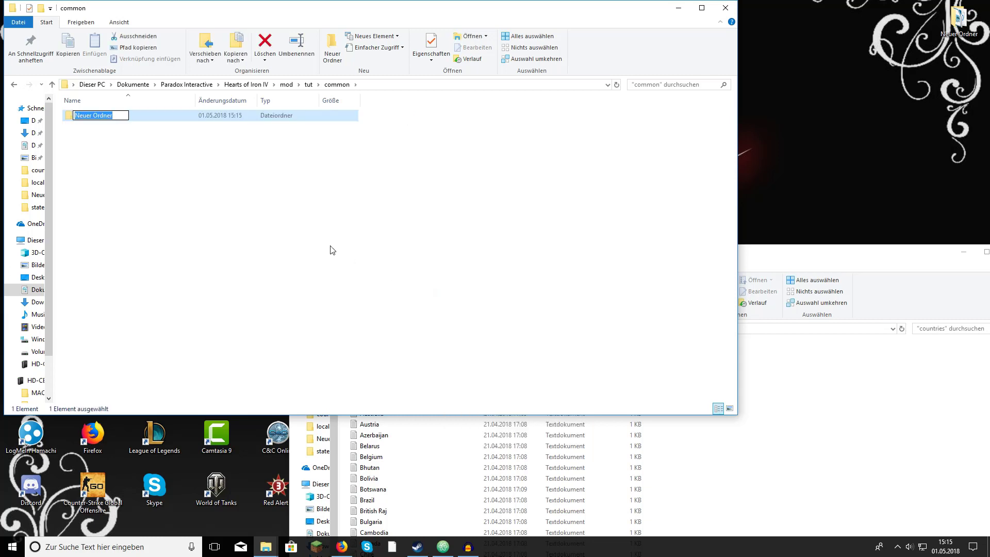
type("countries")
key("Return")
left_click(332, 249)
- Create a text document named Tutorial inside the mod's countries folder
double_click(216, 119)
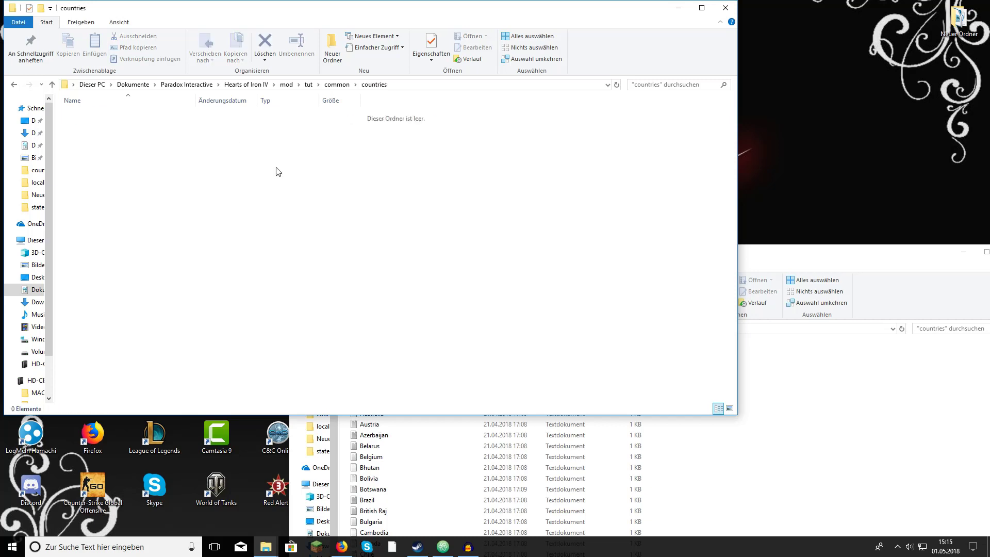
right_click(459, 202)
mouse_move(562, 325)
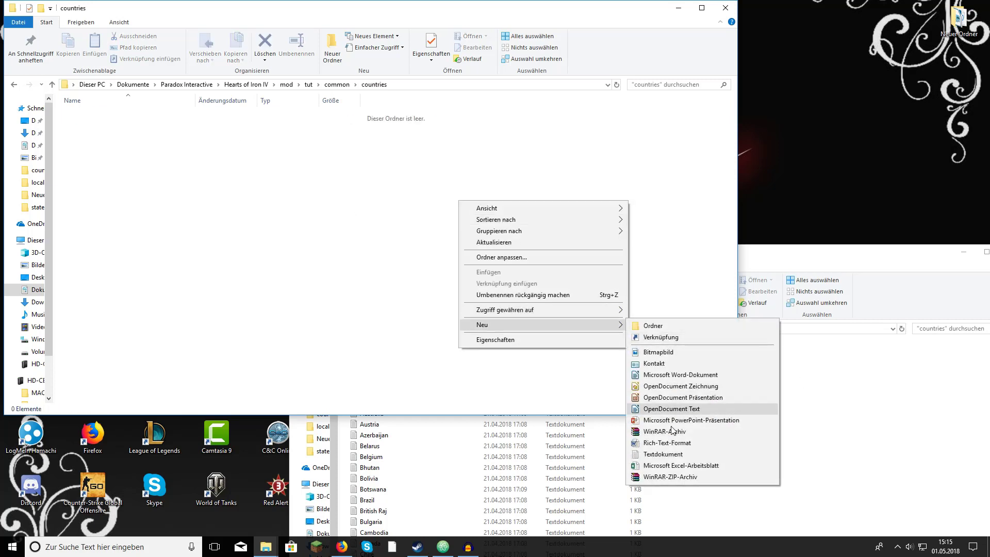
left_click(663, 454)
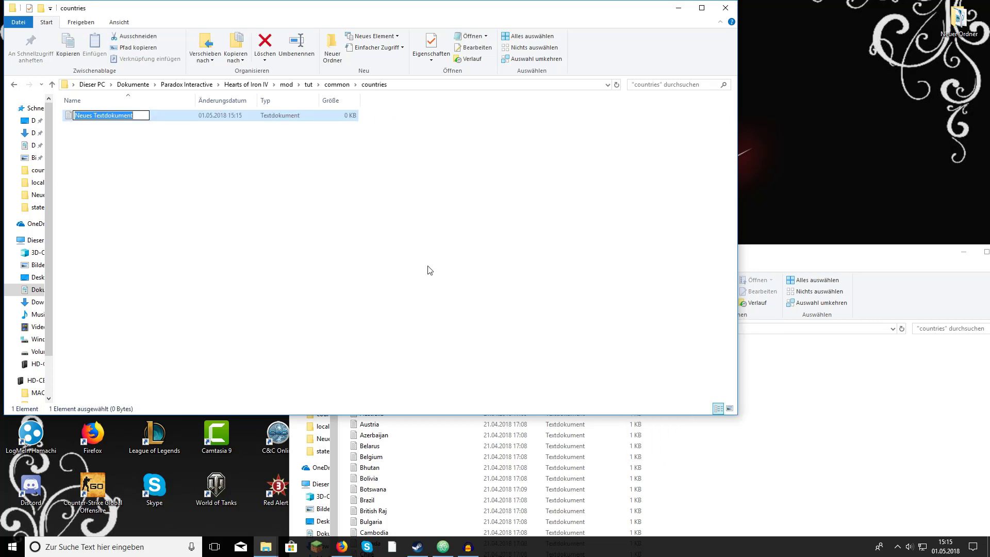
type("Tutorial")
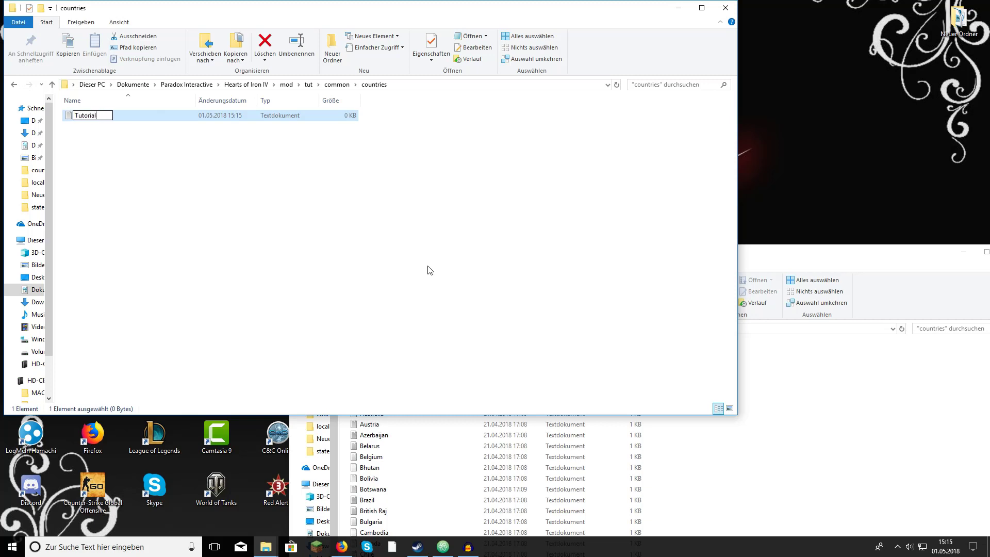
key("Return")
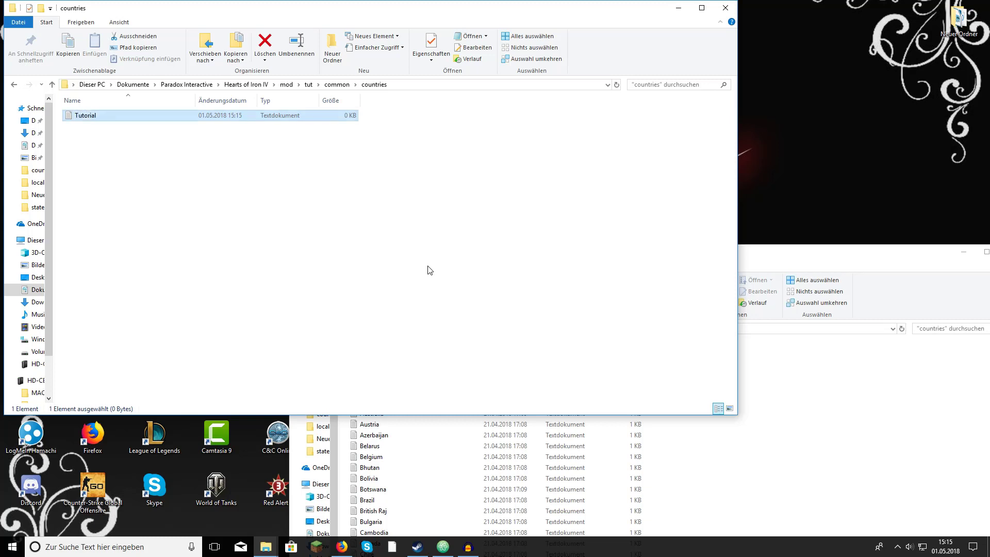
left_click(394, 217)
- Bring the game's countries folder forward and open the Afghanistan text file from it
left_click(886, 382)
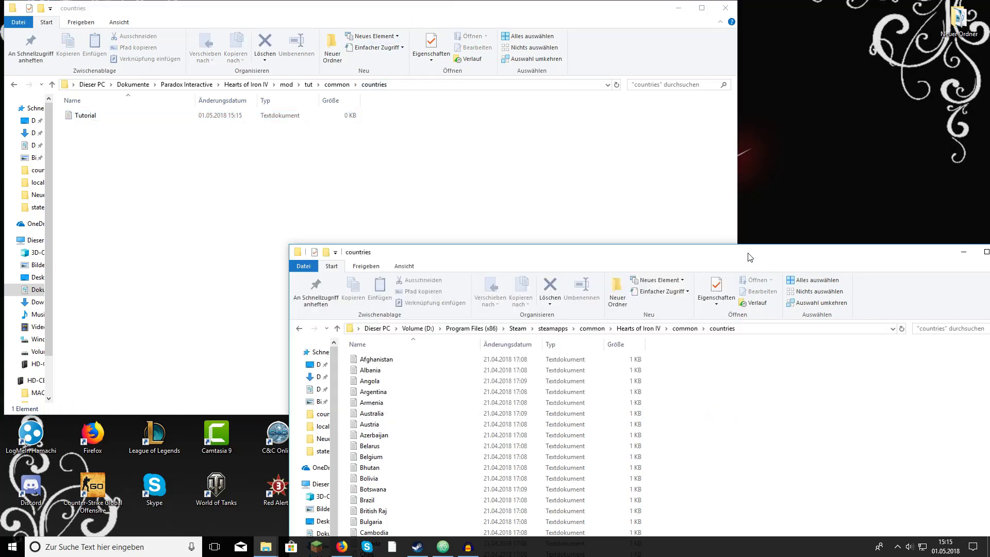
left_click_drag(748, 257, 650, 88)
double_click(345, 192)
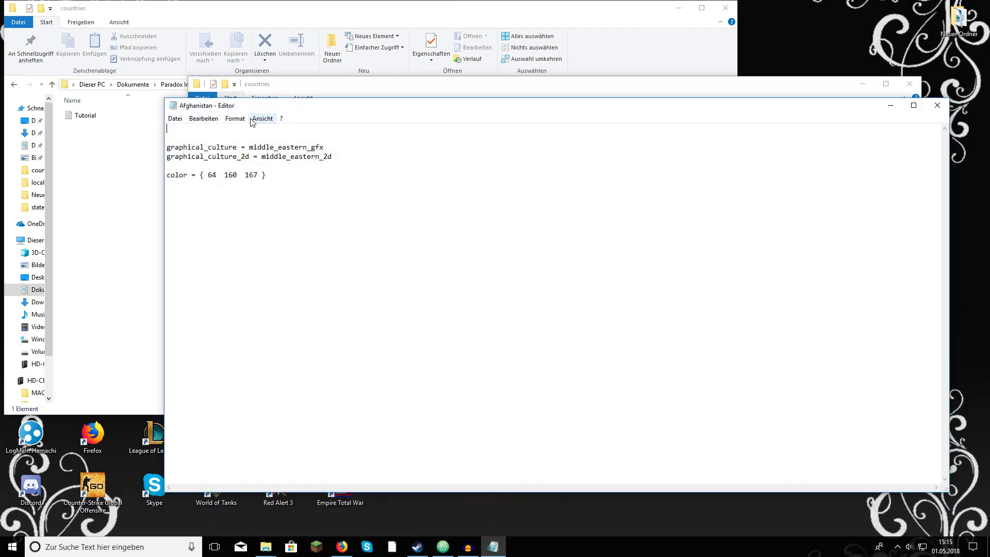
left_click_drag(209, 129, 313, 199)
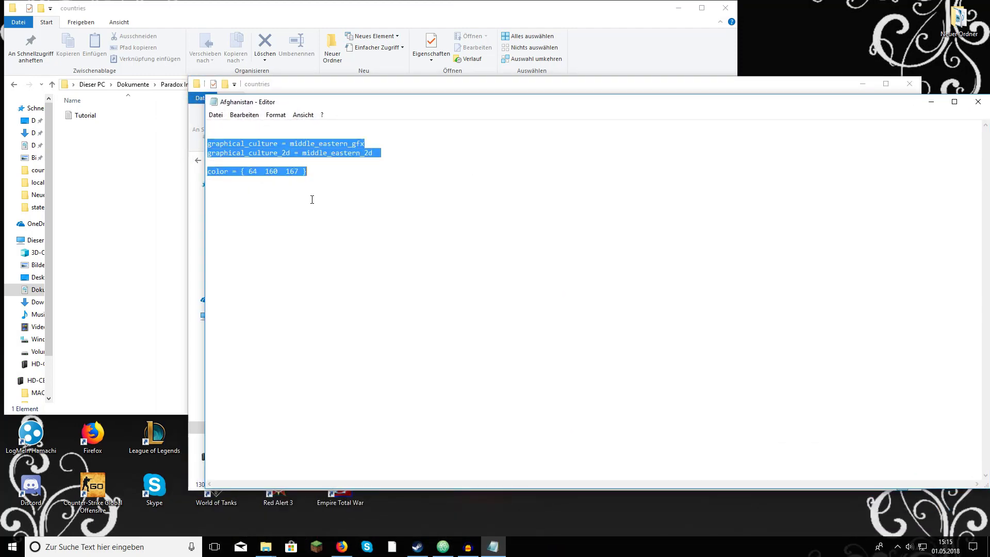
left_click(309, 192)
left_click(445, 547)
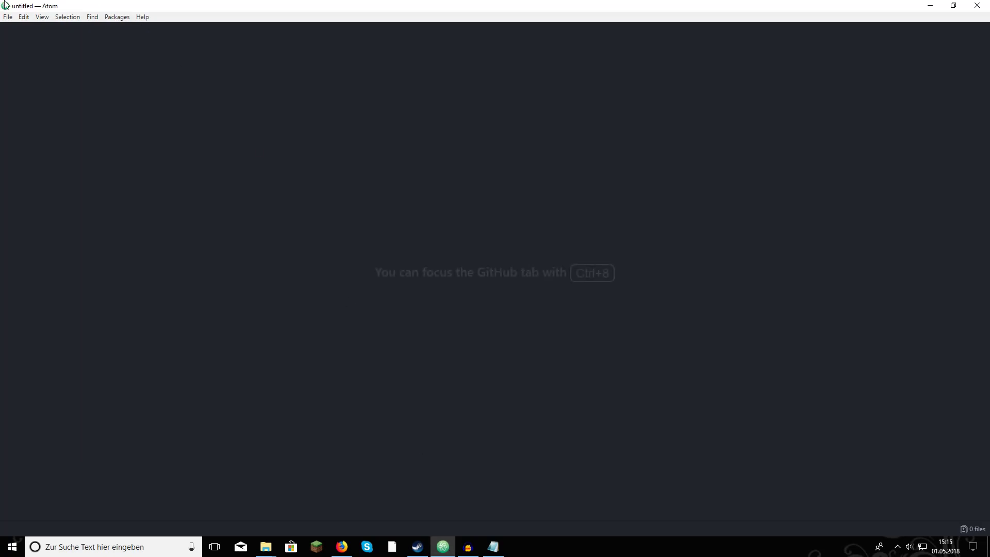
left_click(445, 550)
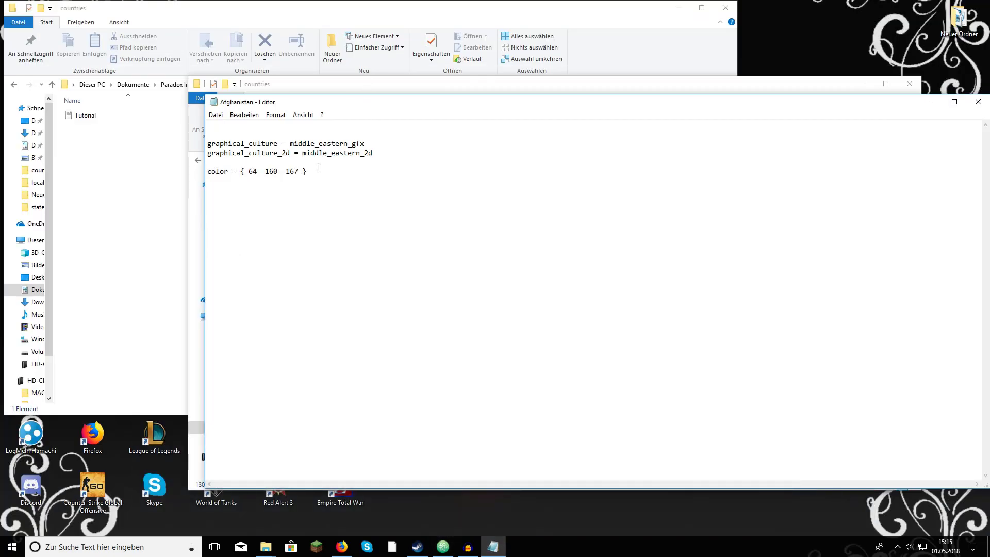
left_click(216, 114)
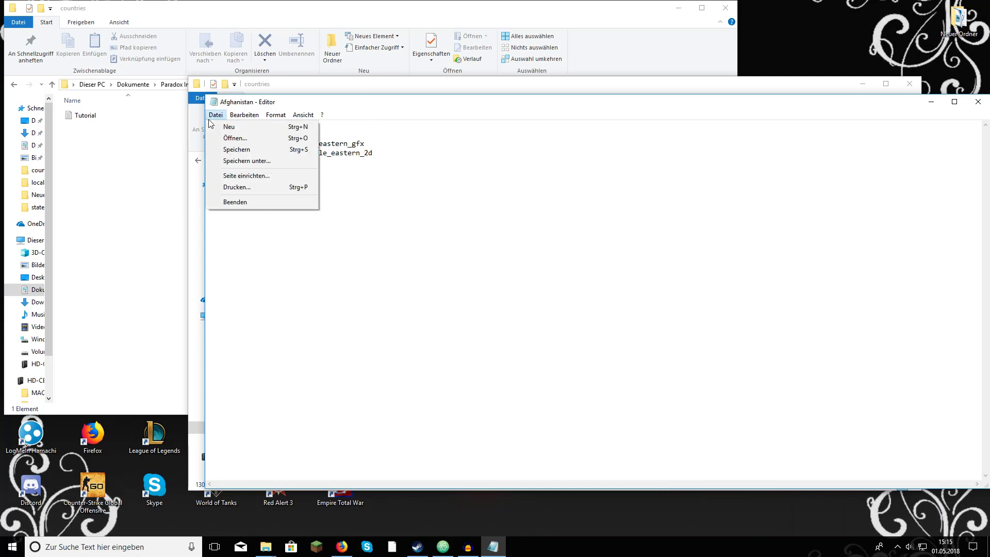
left_click(484, 183)
- Copy the graphical culture and color lines from the Afghanistan file into the mod's Tutorial text file
left_click_drag(309, 171, 187, 119)
key("ctrl+c")
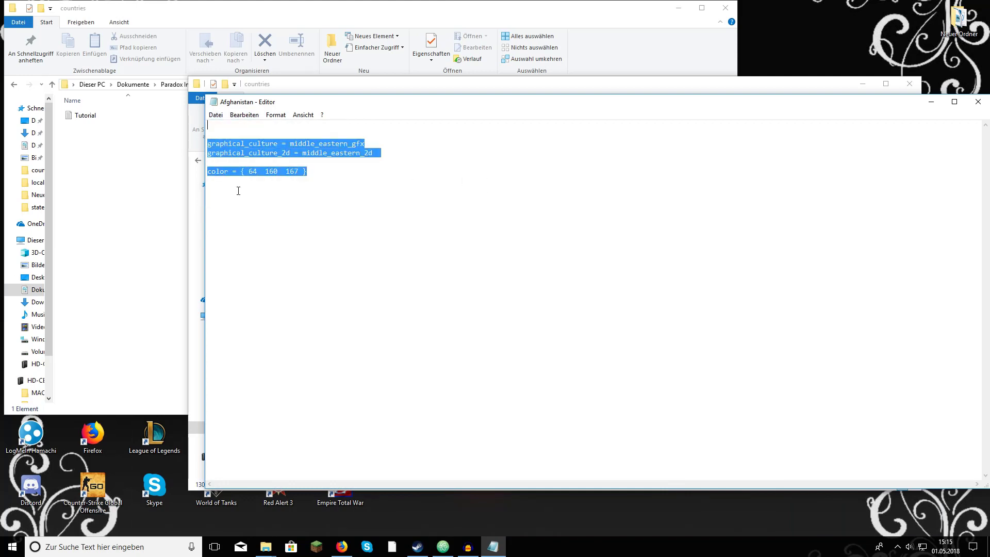
left_click(122, 84)
double_click(109, 117)
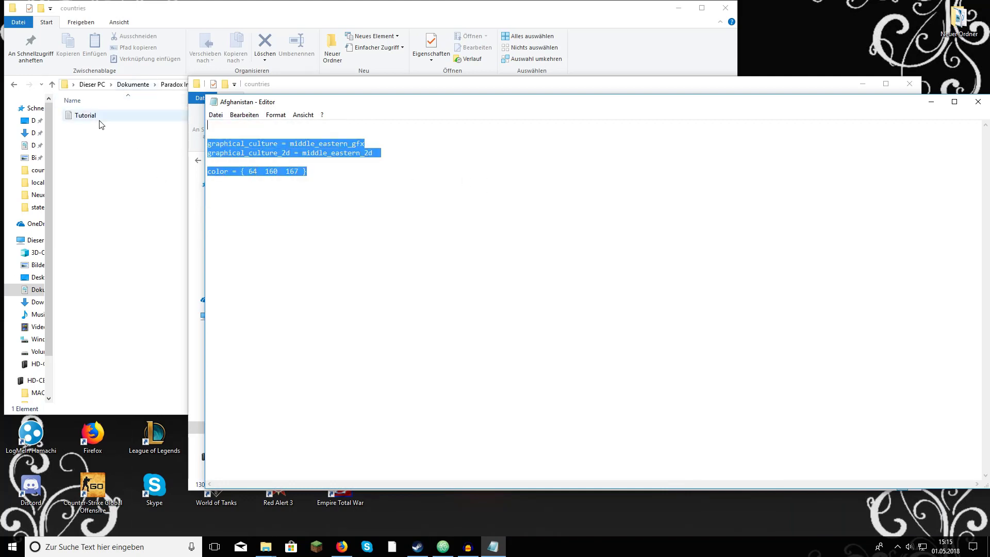
key("ctrl+v")
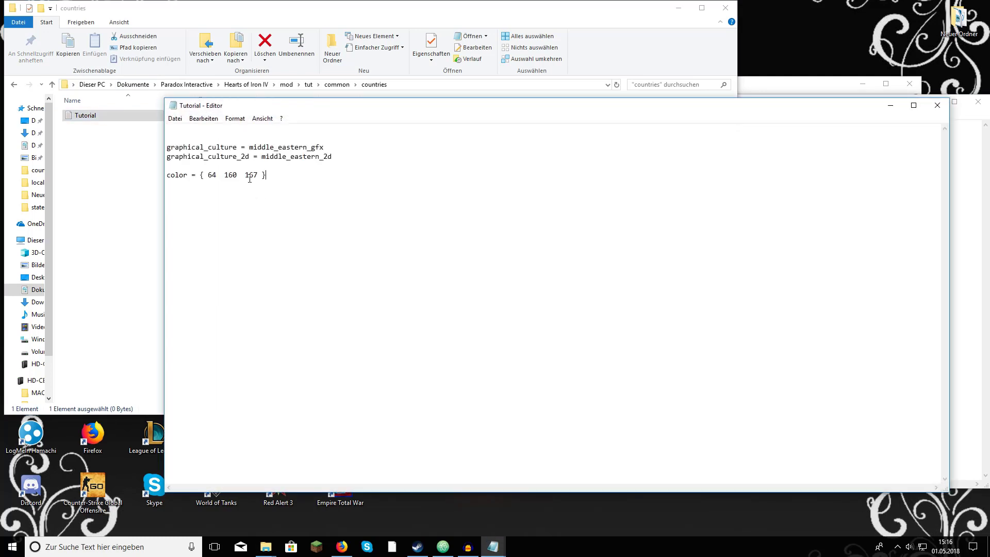
- Check the three color values in the Tutorial file, then close it with its changes saved
double_click(212, 175)
double_click(231, 175)
double_click(251, 175)
left_click(308, 183)
left_click(931, 110)
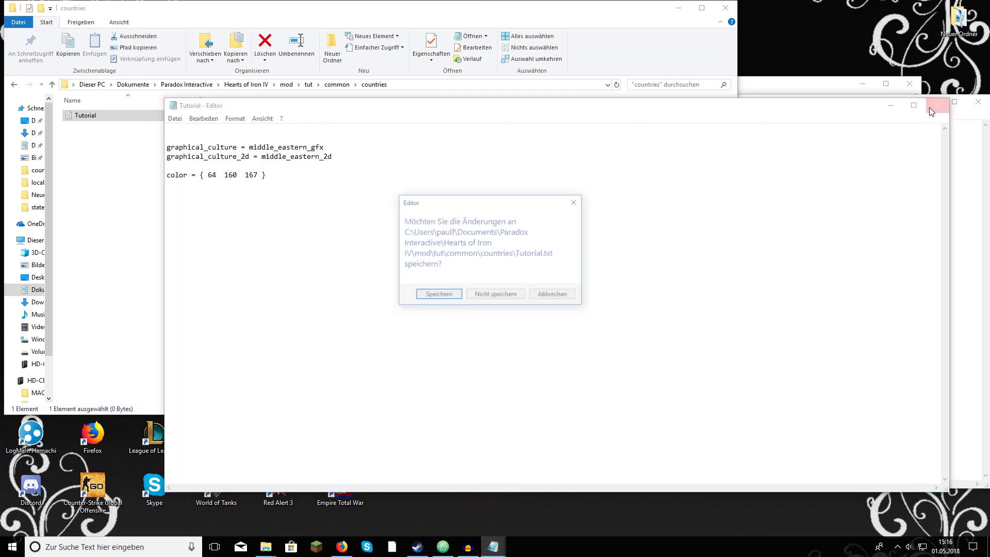
left_click(436, 295)
- Close the Afghanistan file and clear the file selection in the mod's countries folder
left_click(840, 181)
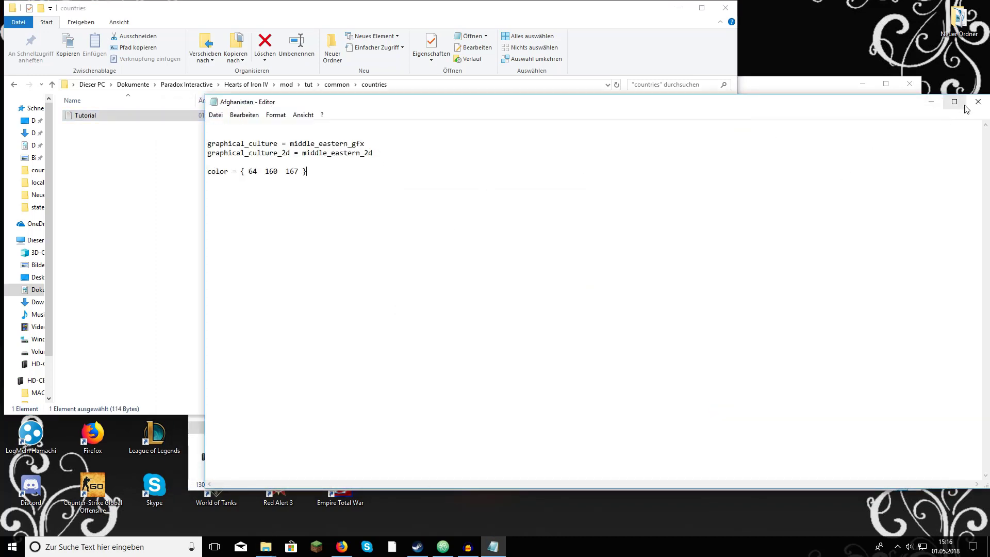
left_click(955, 101)
left_click(954, 8)
left_click(984, 107)
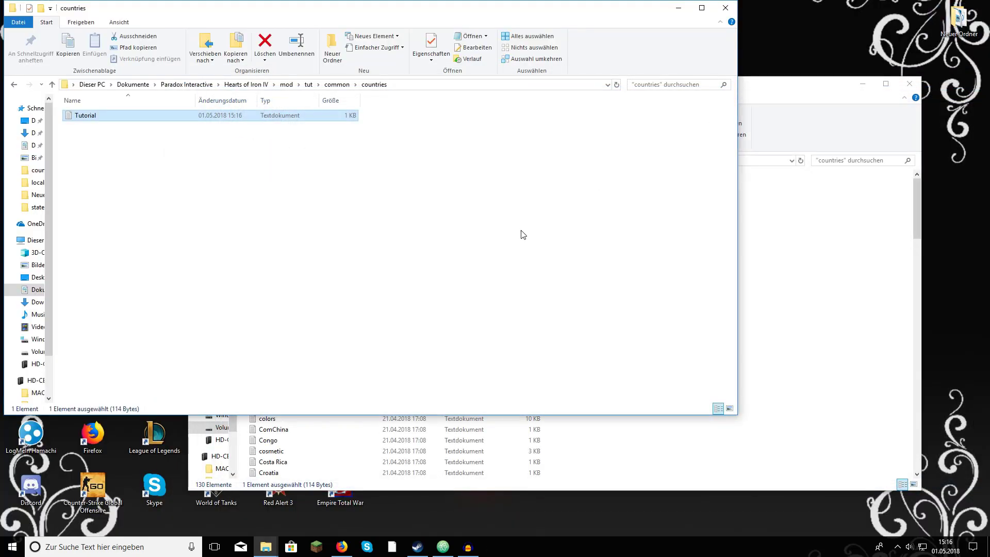
left_click(523, 235)
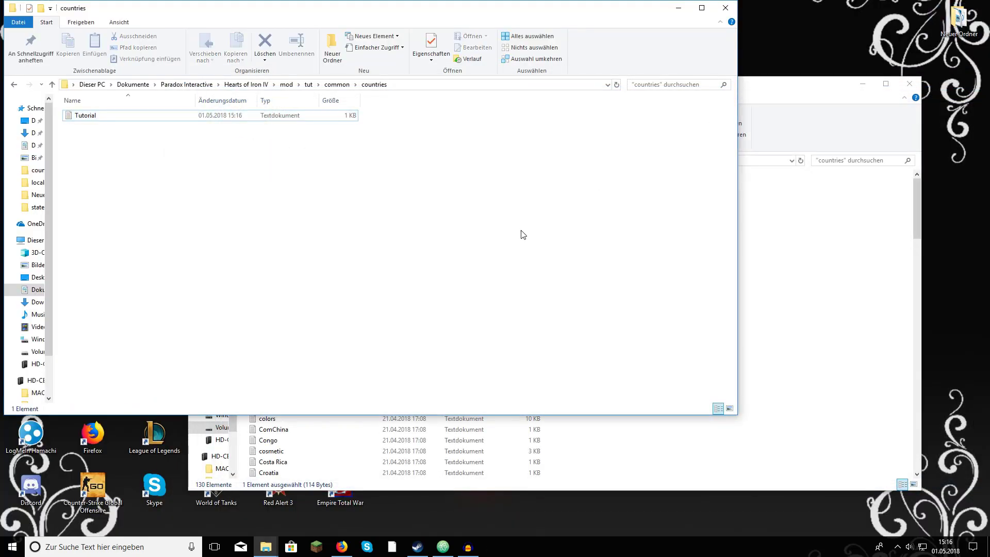
- Return the game files window to the main Hearts of Iron IV folder and bring the mod folder window forward
left_click(779, 85)
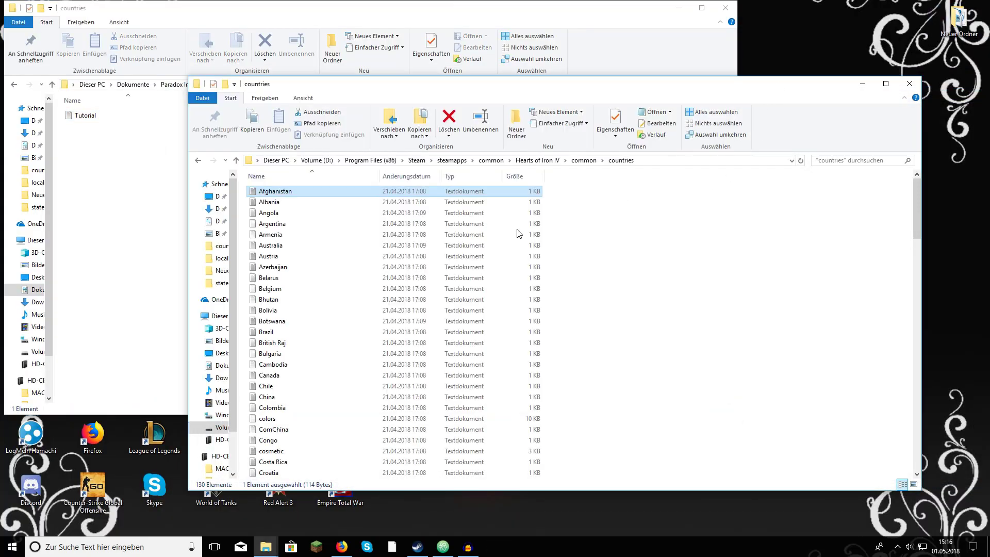
left_click(542, 161)
left_click(513, 14)
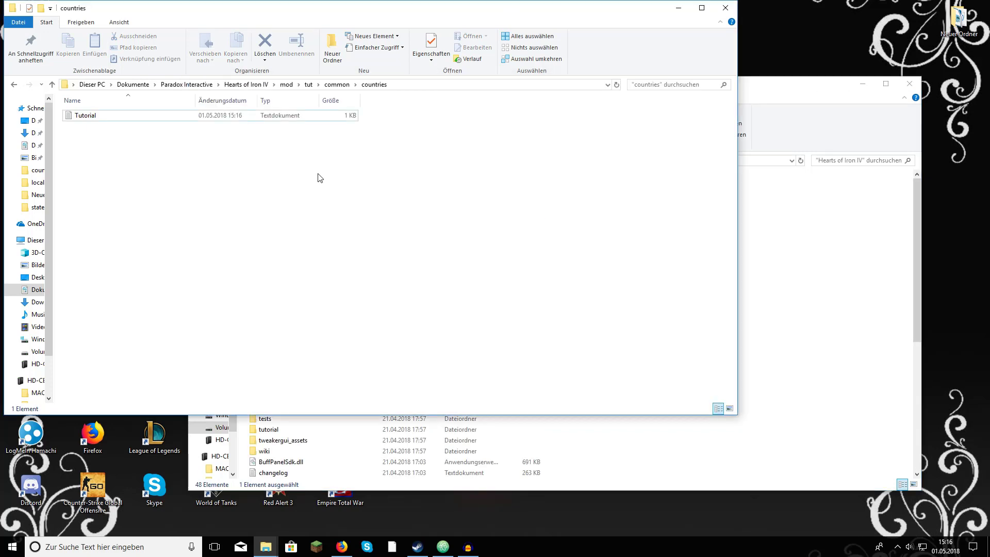
- Go back to the mod's common folder and create a folder named country_tags beside countries
key("BackSpace")
left_click(303, 196)
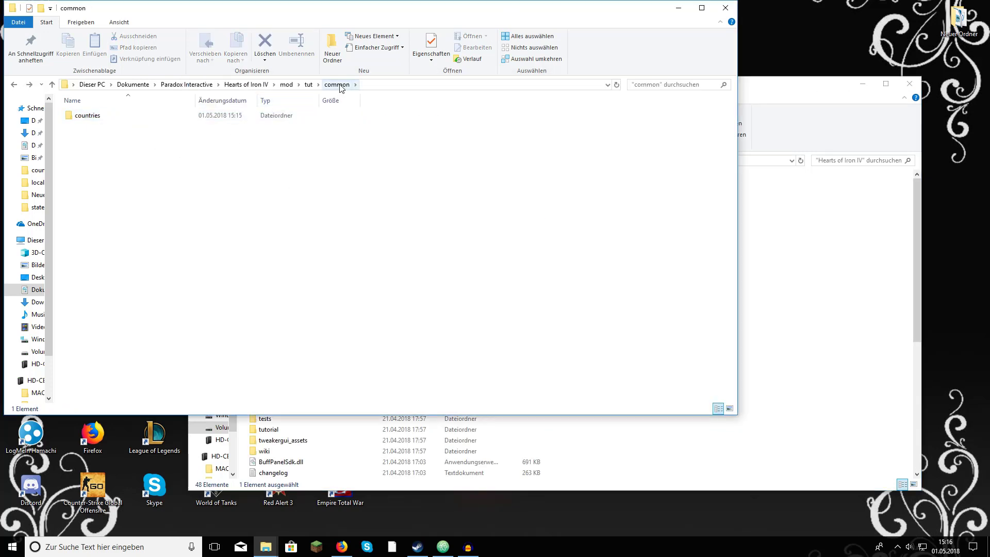
right_click(235, 155)
mouse_move(320, 272)
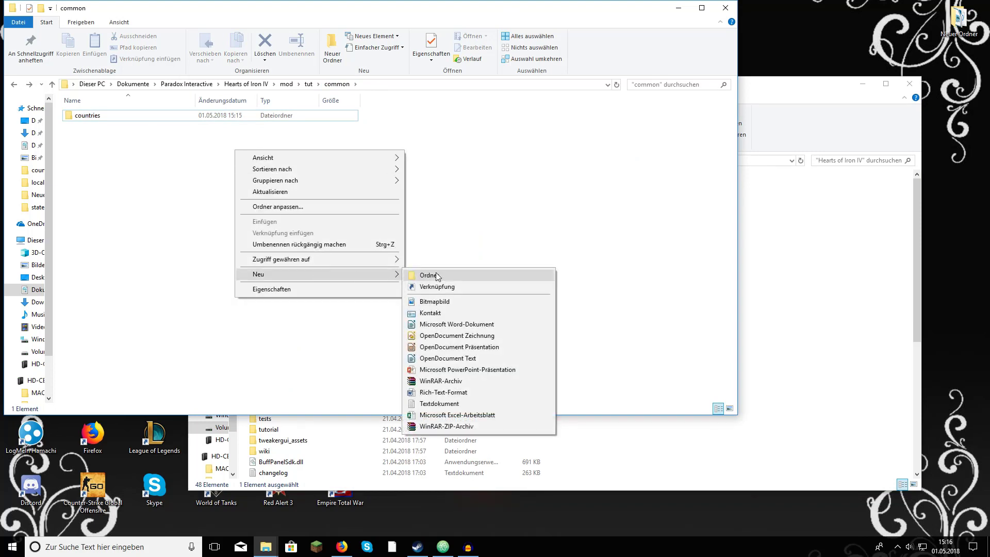
left_click(423, 272)
type("co")
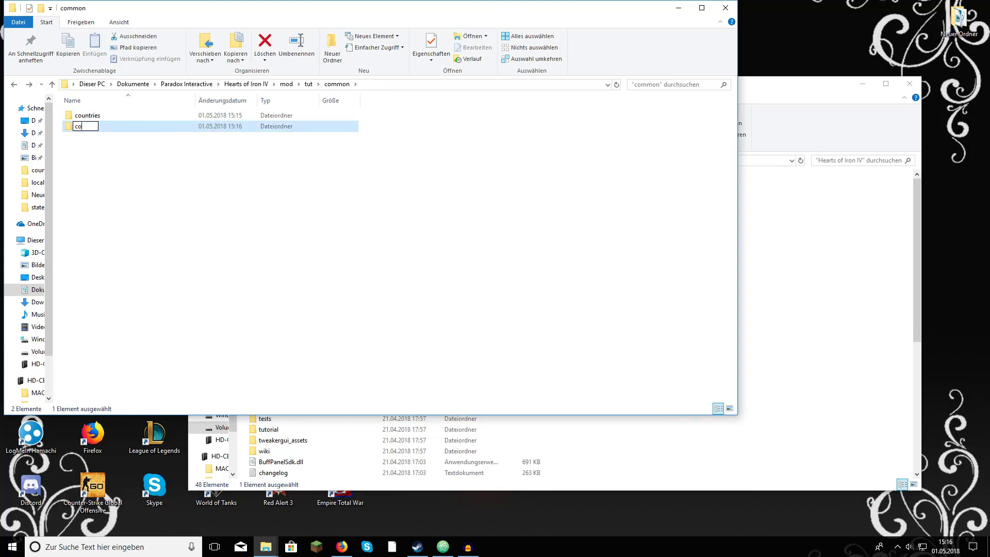
type("untry_tags")
key("Return")
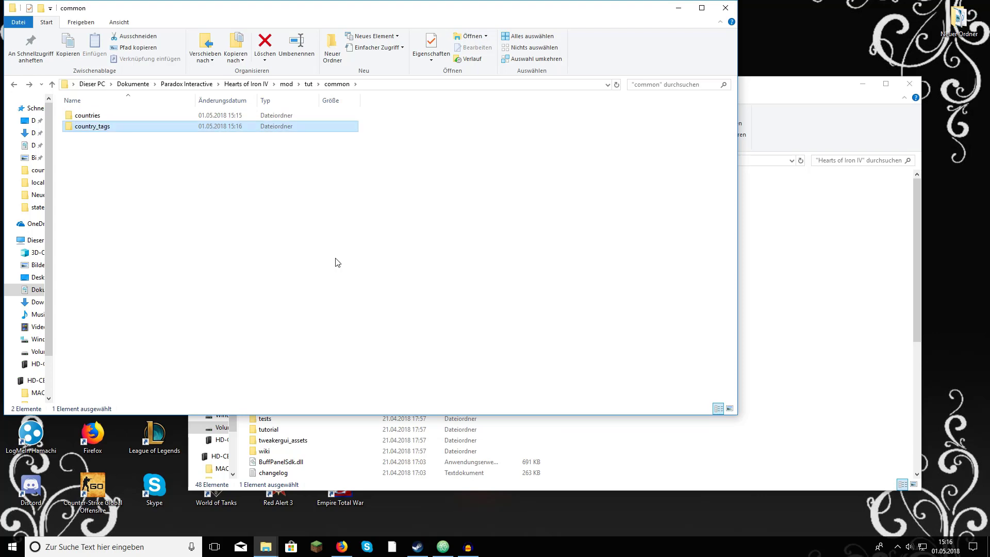
- Copy the 00_countries file from the game's common/country_tags folder into the mod's country_tags folder
left_click(336, 261)
left_click(843, 263)
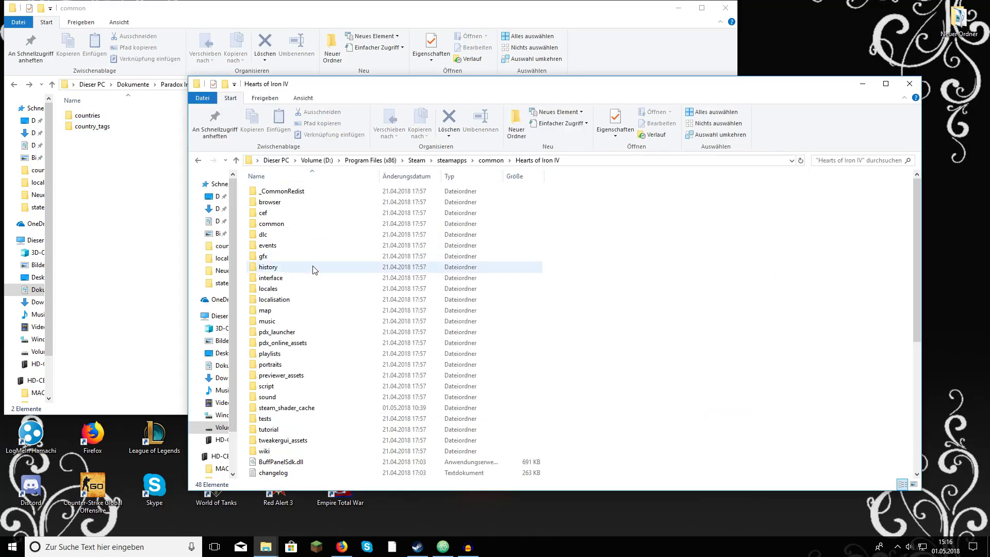
double_click(299, 223)
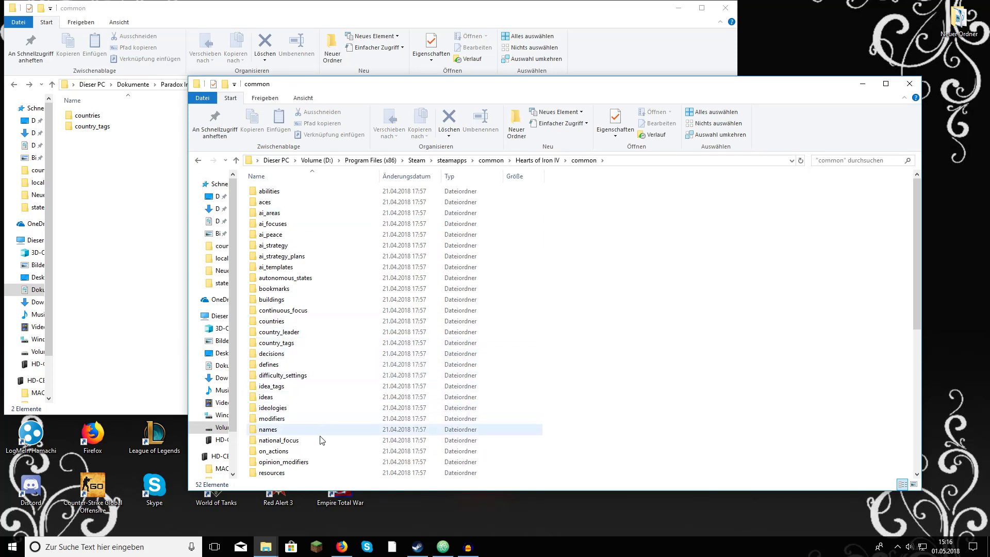
double_click(324, 343)
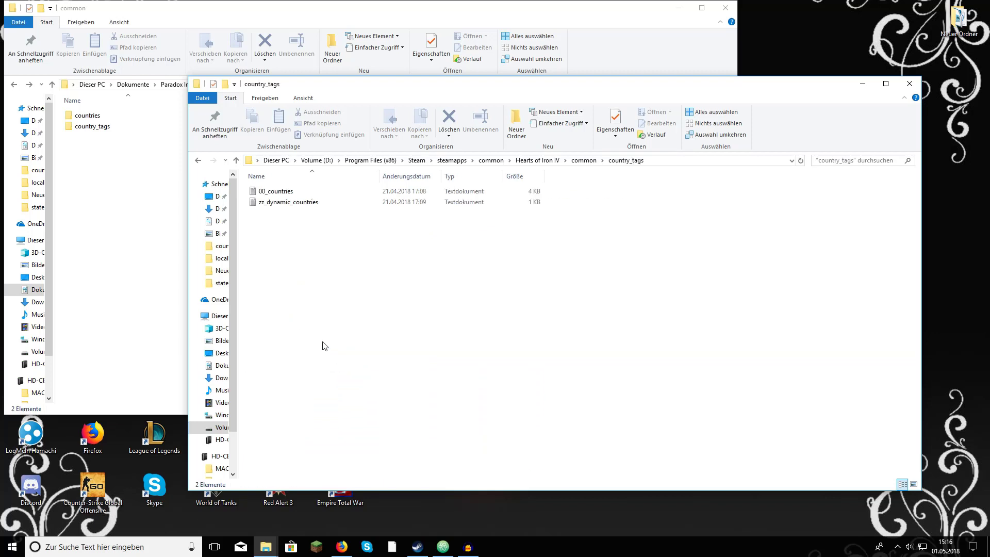
left_click(323, 195)
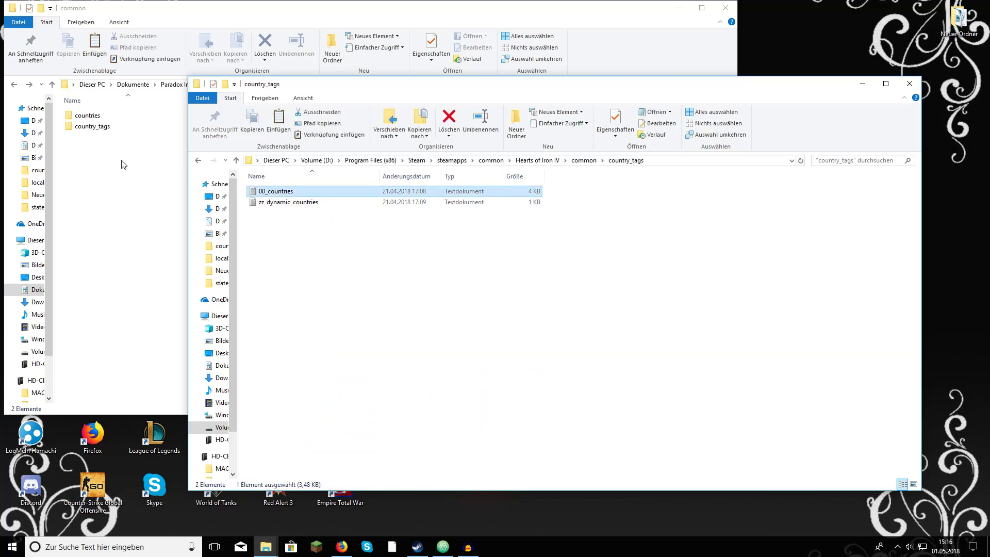
double_click(113, 129)
key("ctrl+v")
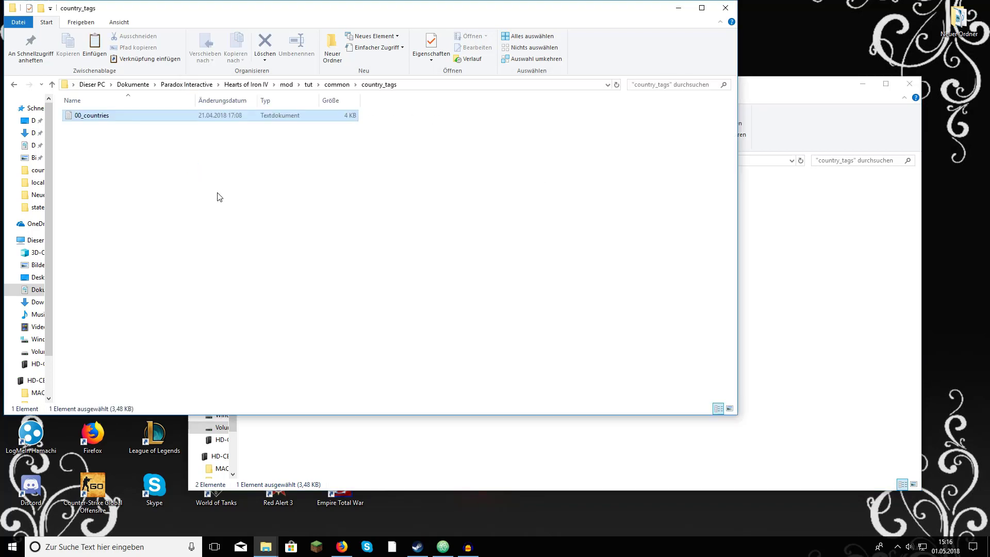
- Open the mod's 00_countries file and add a separator line of # characters below the Manchukou entry, followed by a new line
double_click(193, 123)
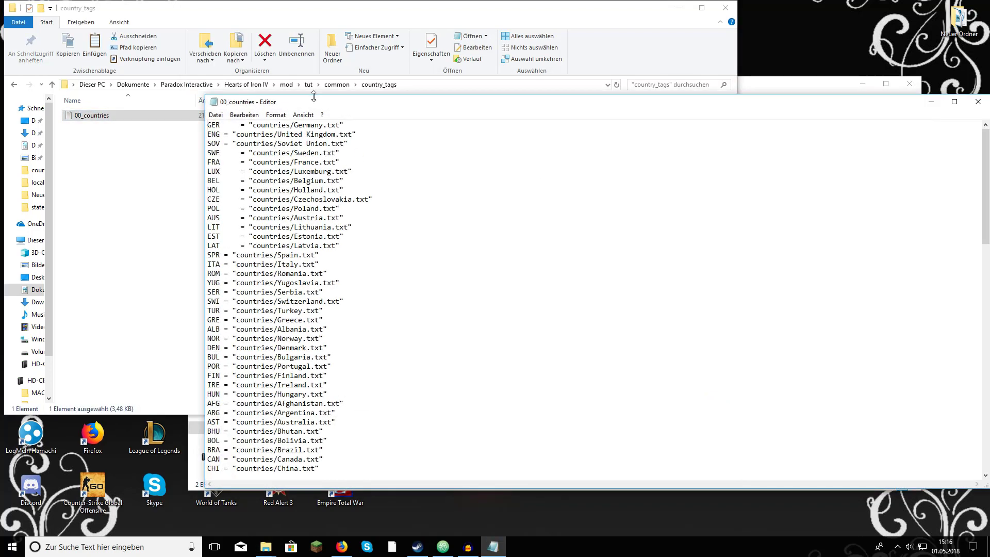
left_click_drag(320, 103, 315, 47)
left_click_drag(216, 68, 315, 209)
left_click(338, 258)
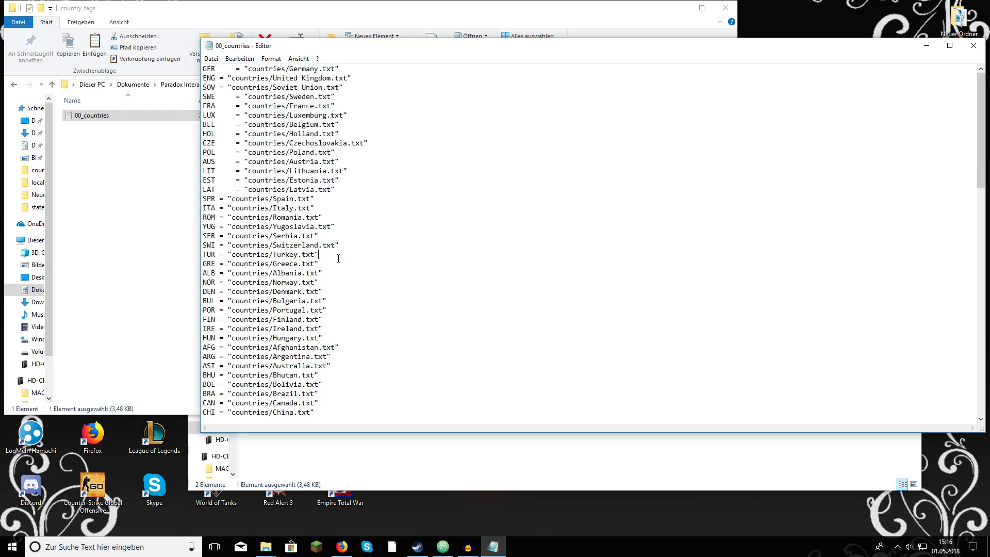
scroll(751, 261, "down", 20)
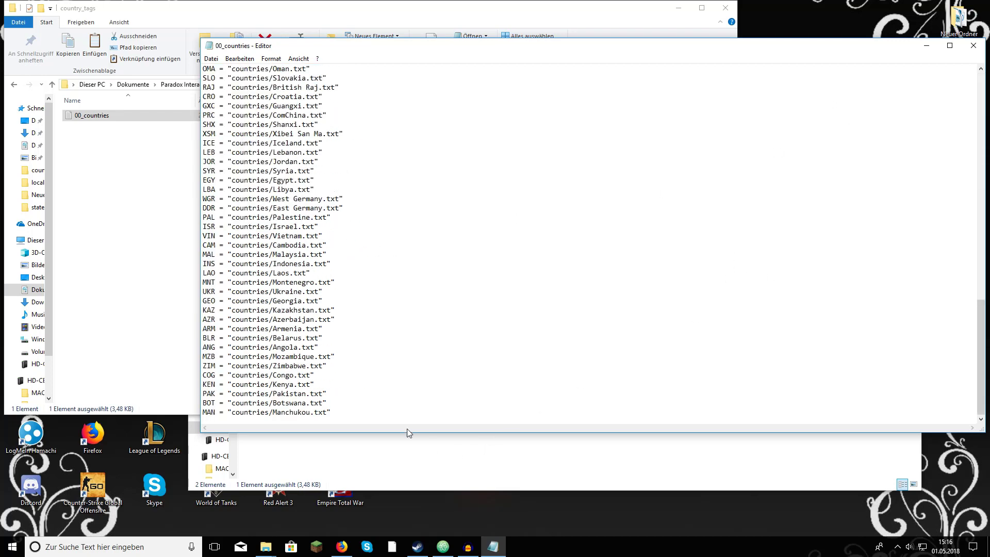
key("Return")
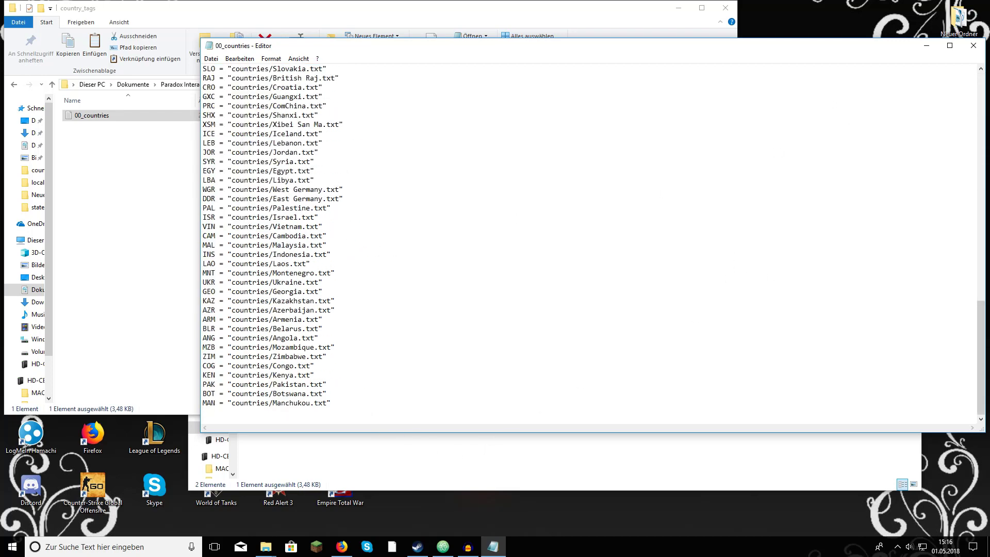
type("###################################")
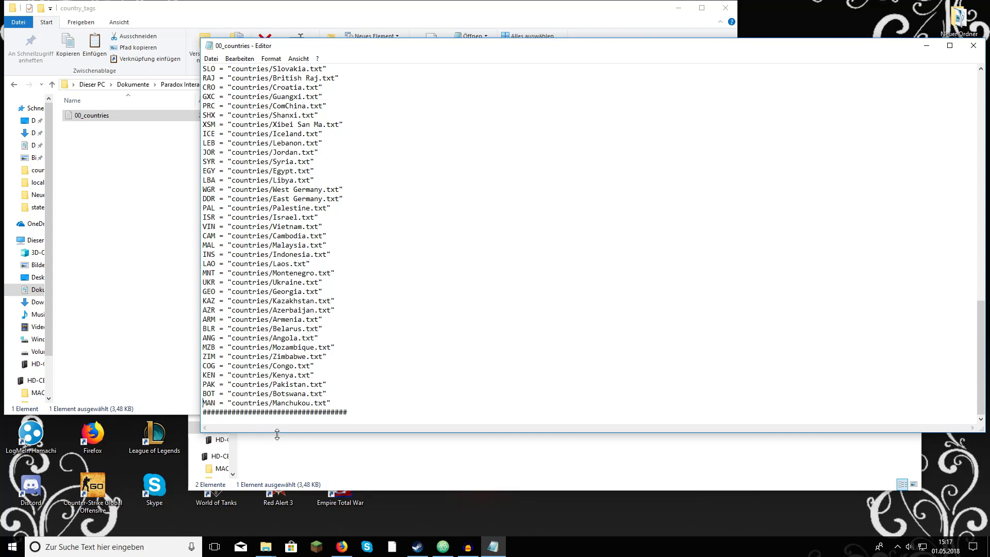
left_click(203, 403)
type("#")
key("BackSpace")
key("Return")
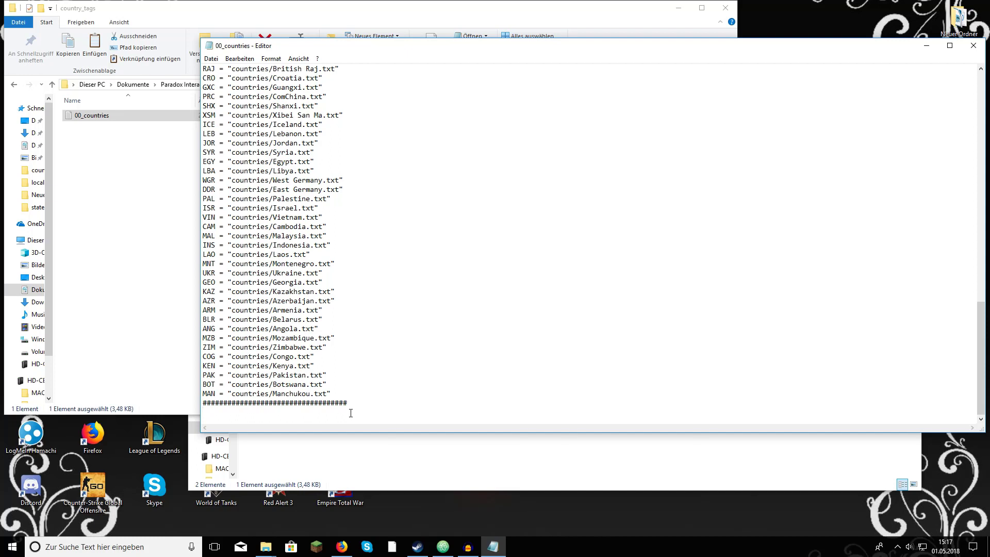
- Add the entry TUT = "countries/Tutorial.txt" below the separator, then save and close the file
type("TUT = \"countries/Tutorial.txt")
left_click(211, 58)
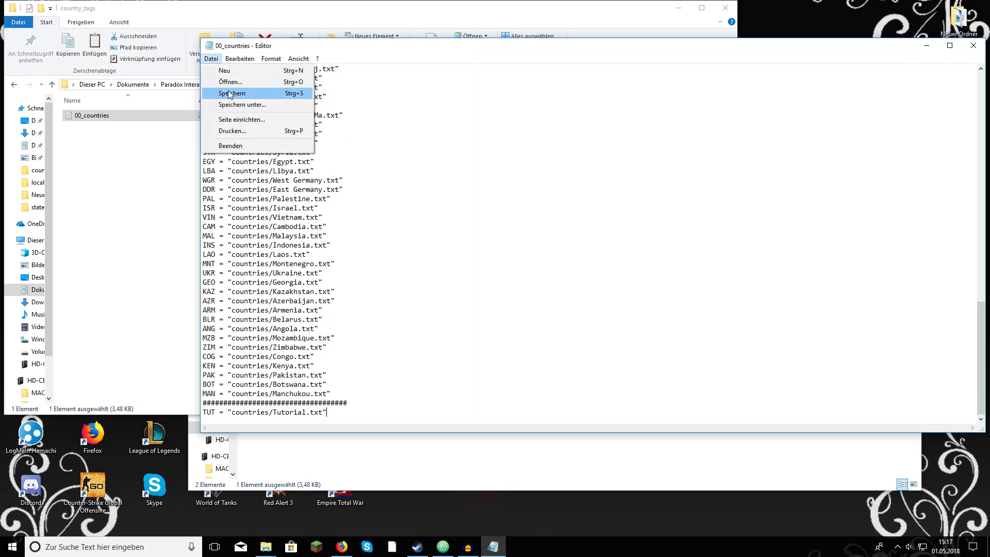
left_click(227, 91)
left_click(965, 50)
left_click(310, 155)
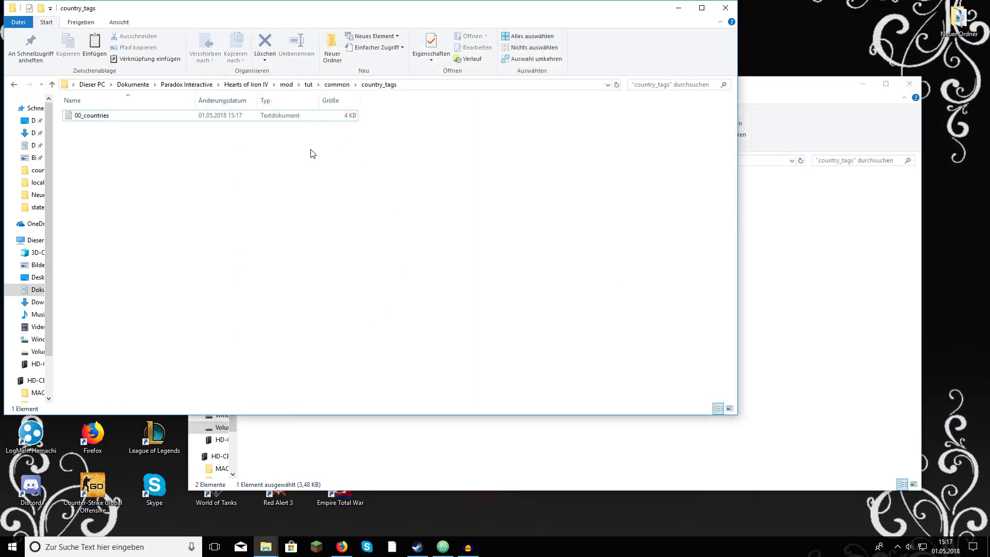
- Return the mod window to the tut folder and the game files window to the main Hearts of Iron IV folder
key("BackSpace")
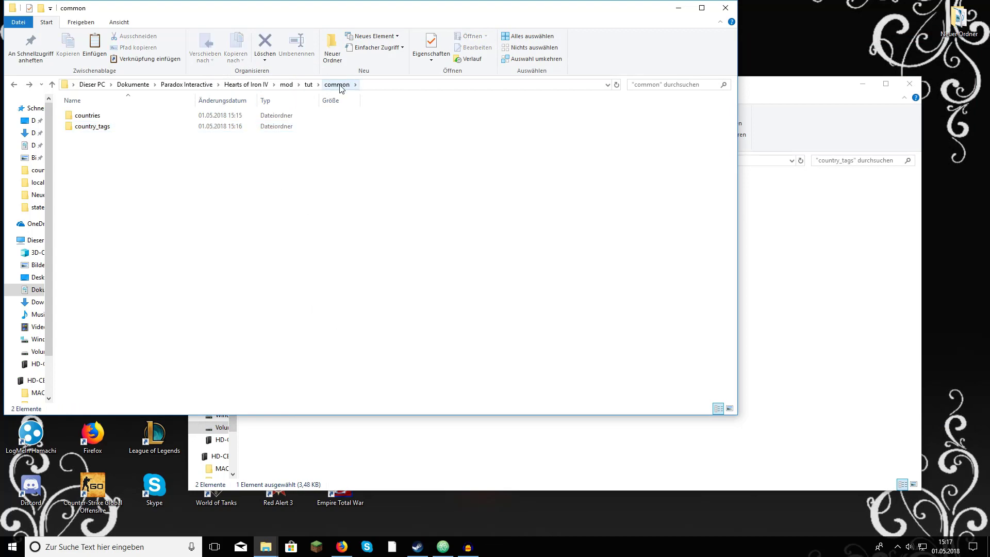
left_click(309, 85)
left_click(789, 260)
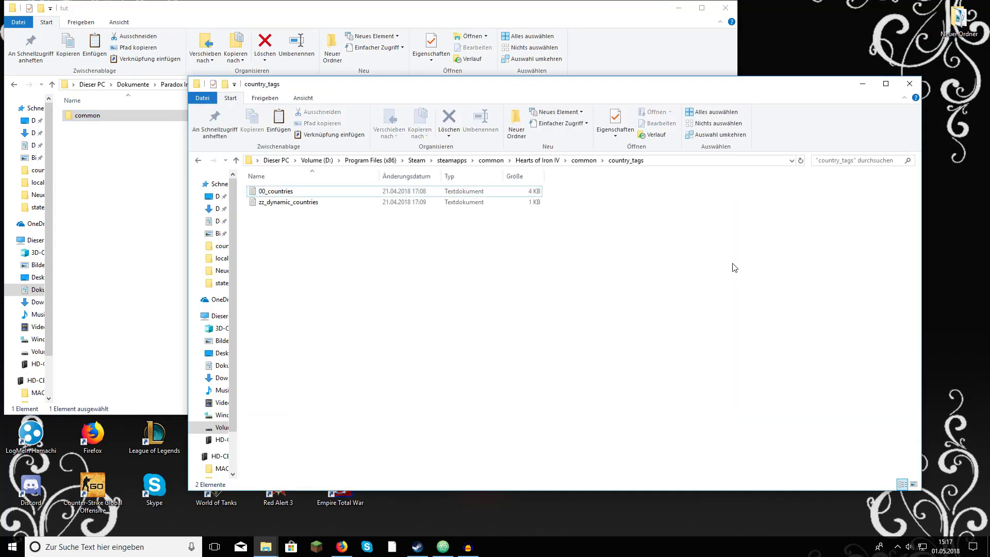
left_click(537, 161)
left_click(371, 9)
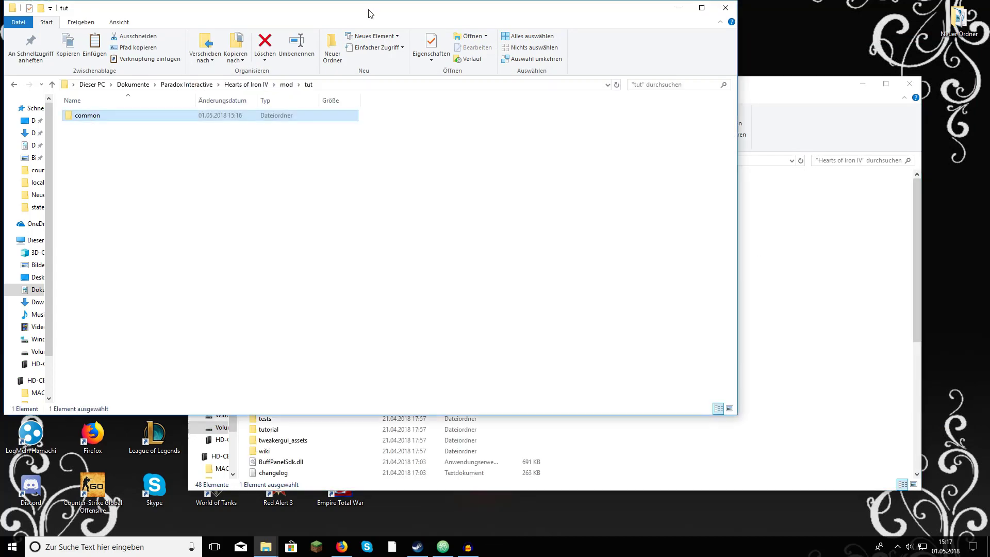
- Create a folder named history beside common in the tut folder
right_click(254, 153)
mouse_move(326, 282)
left_click(416, 281)
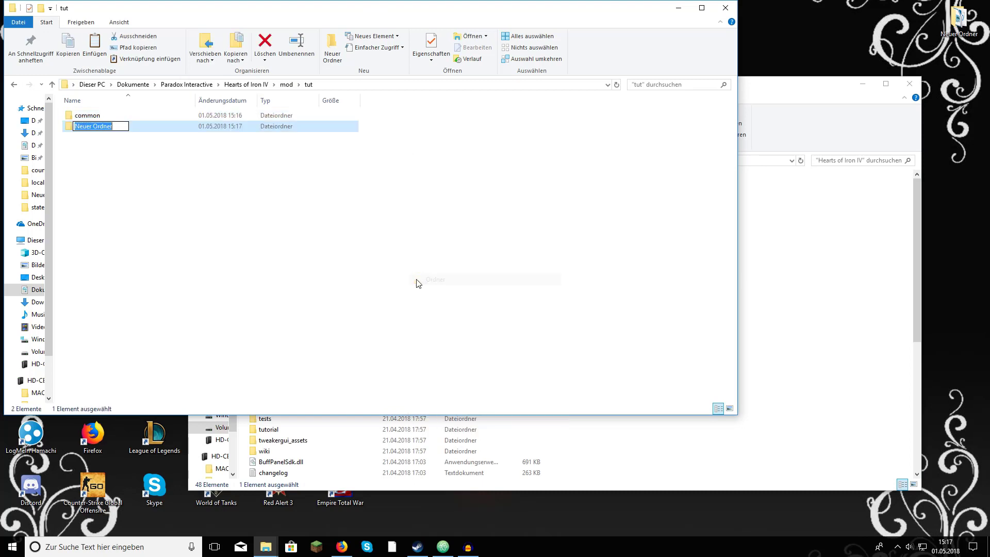
type("history")
left_click(356, 209)
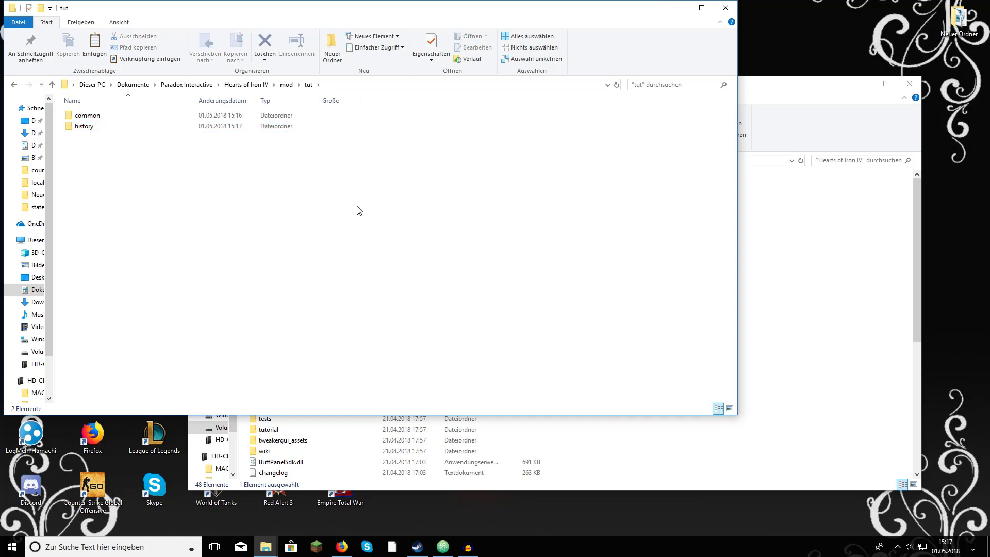
- Create a folder named country inside the mod's history folder
double_click(261, 128)
right_click(272, 153)
mouse_move(336, 277)
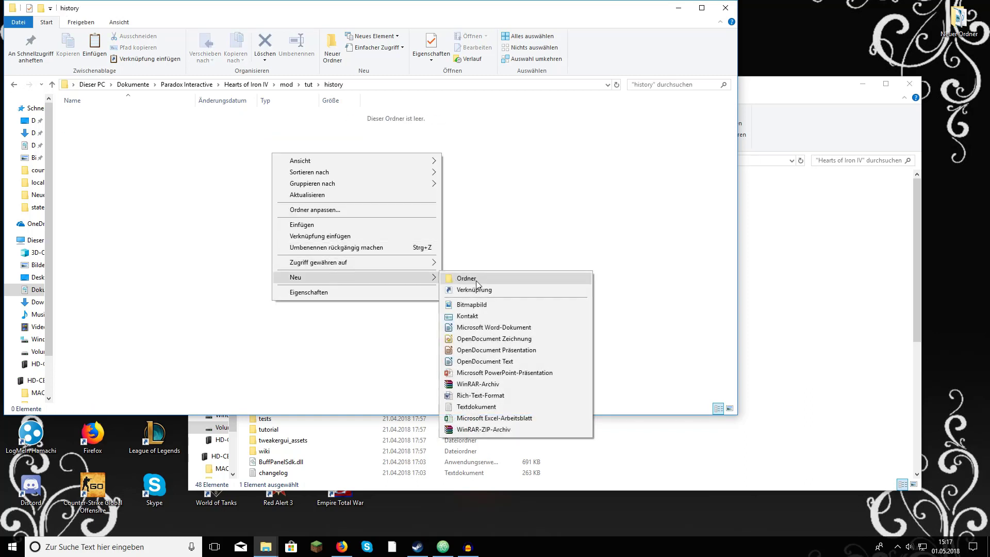
left_click(475, 280)
type("country")
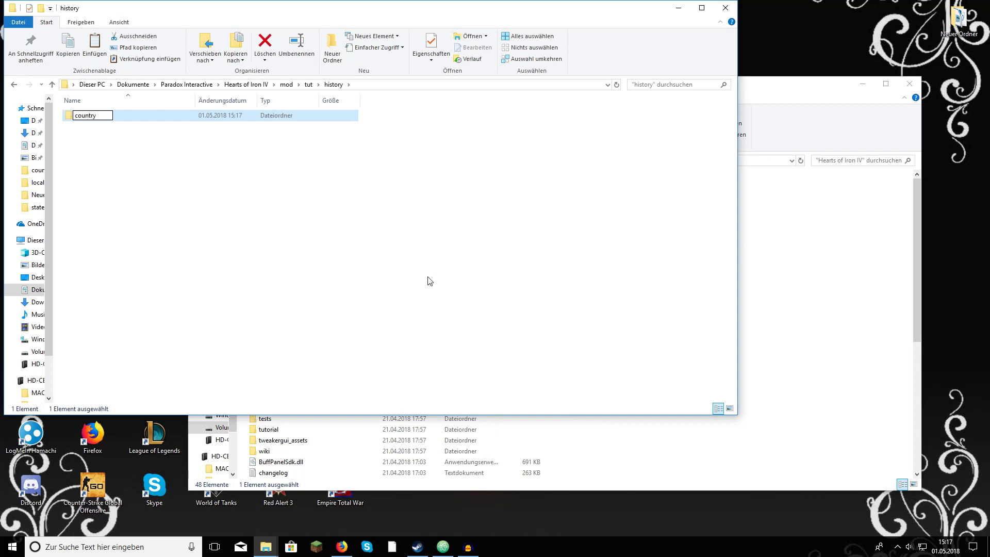
key("Return")
left_click(453, 265)
- Open the game's history folder for reference and rename the mod's country folder to countries
left_click(886, 277)
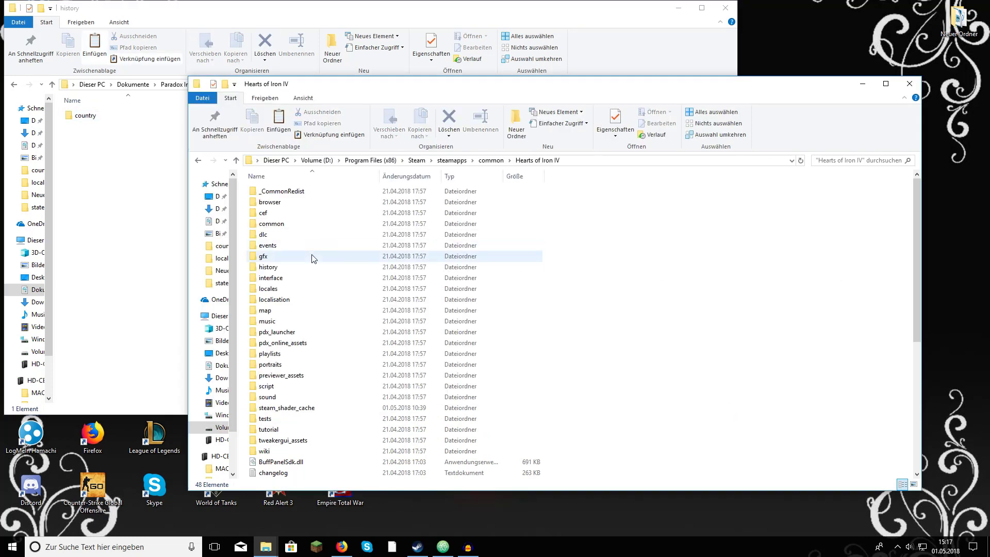
double_click(320, 268)
left_click(140, 121)
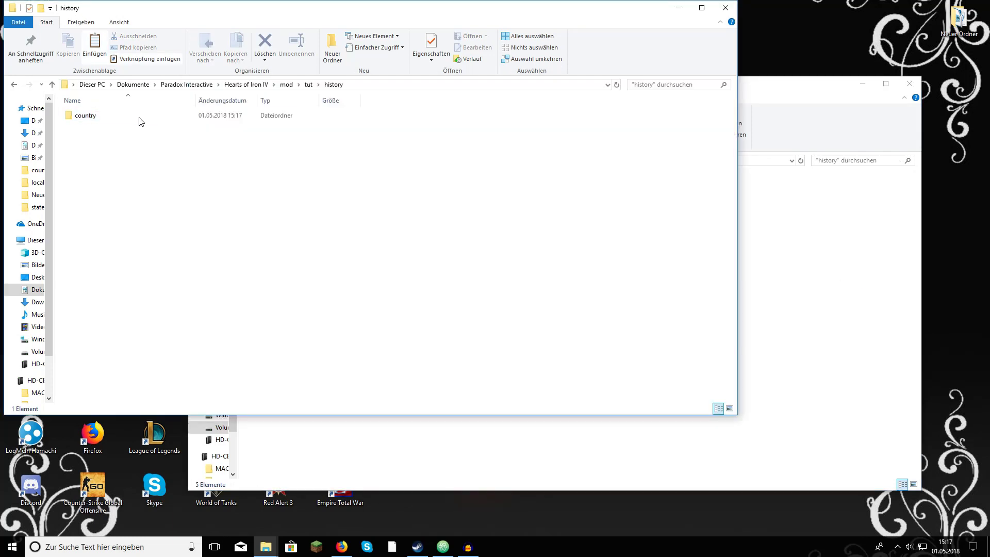
right_click(143, 121)
left_click(93, 121)
double_click(92, 122)
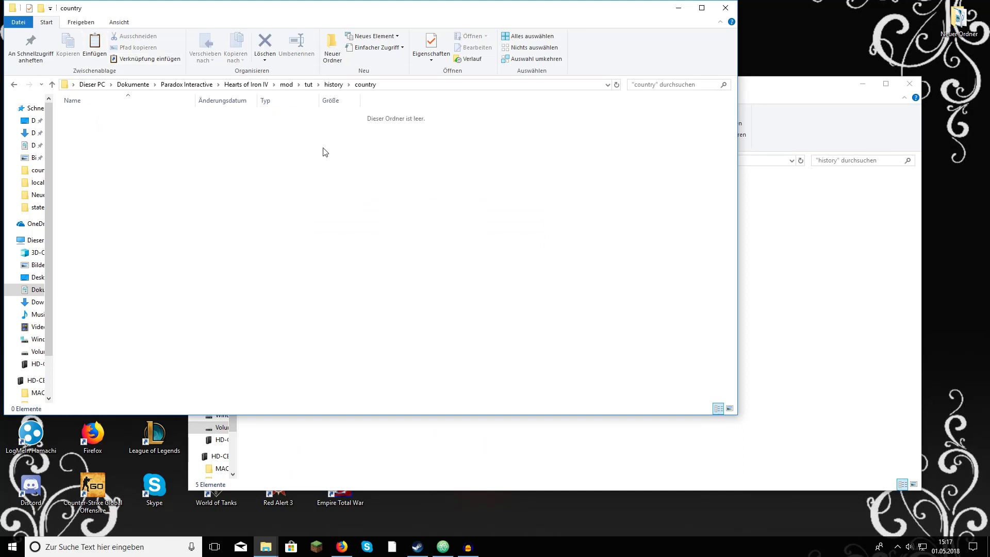
key("alt+Left")
right_click(179, 121)
left_click(265, 364)
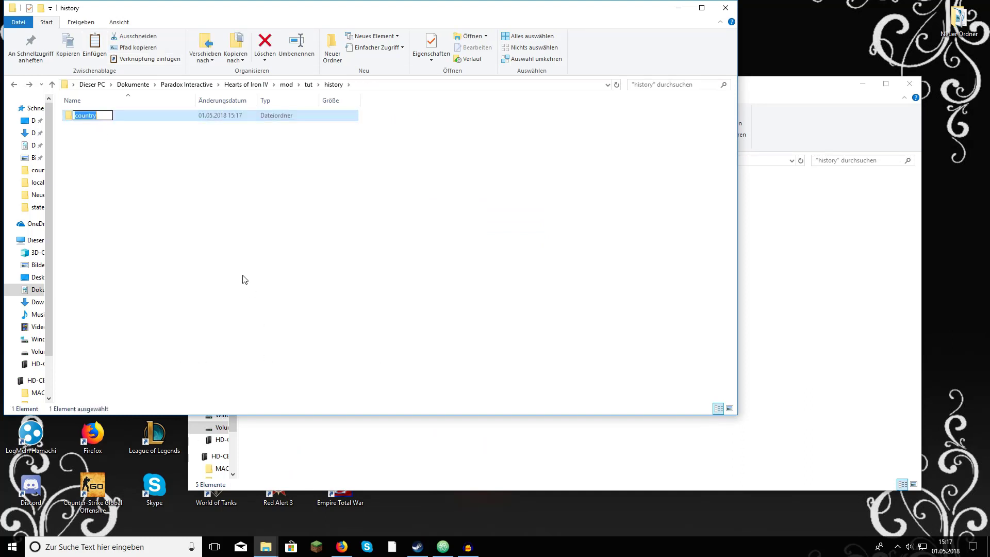
type("countries")
left_click(245, 280)
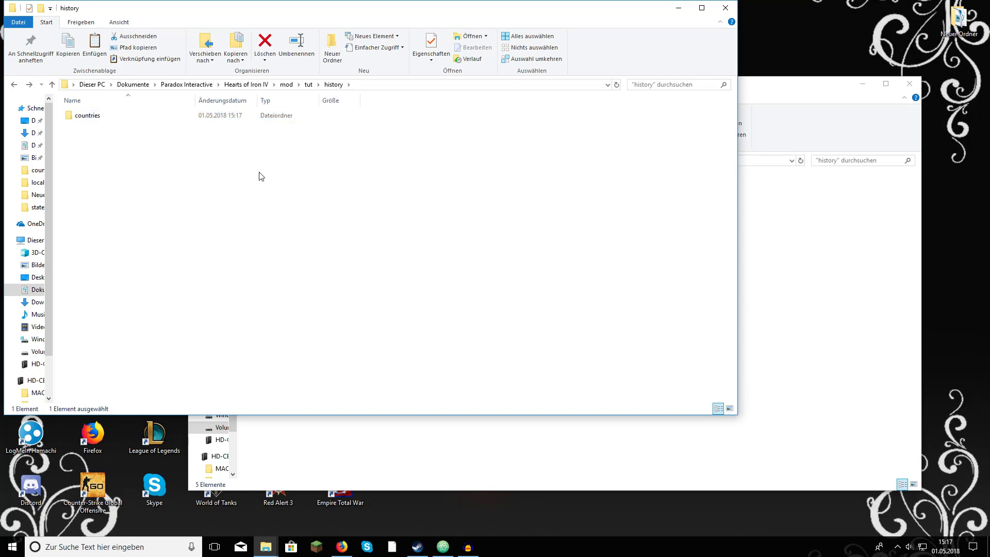
- Open the countries folder inside history in both windows and move the game files window clear of the mod window
double_click(231, 116)
left_click(822, 318)
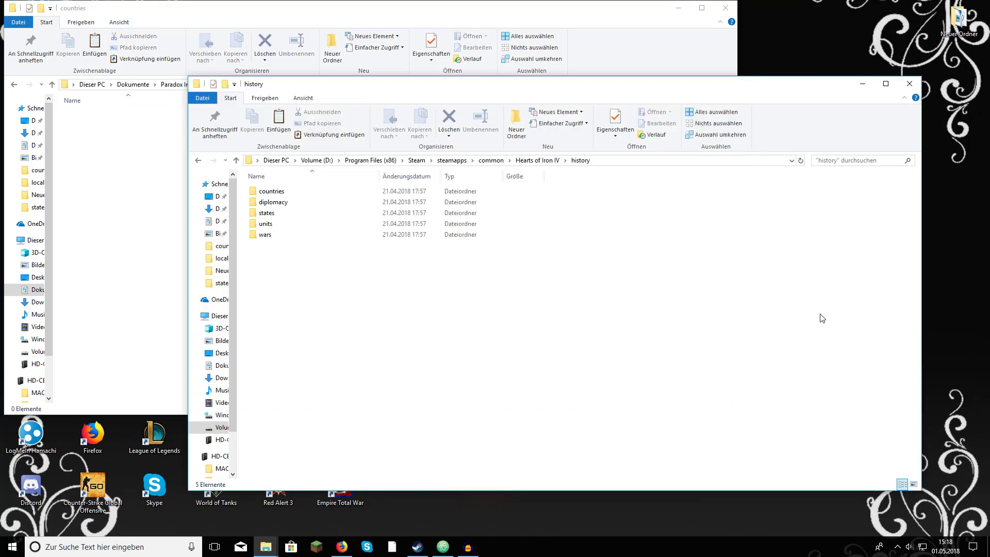
double_click(407, 192)
left_click_drag(446, 93, 575, 67)
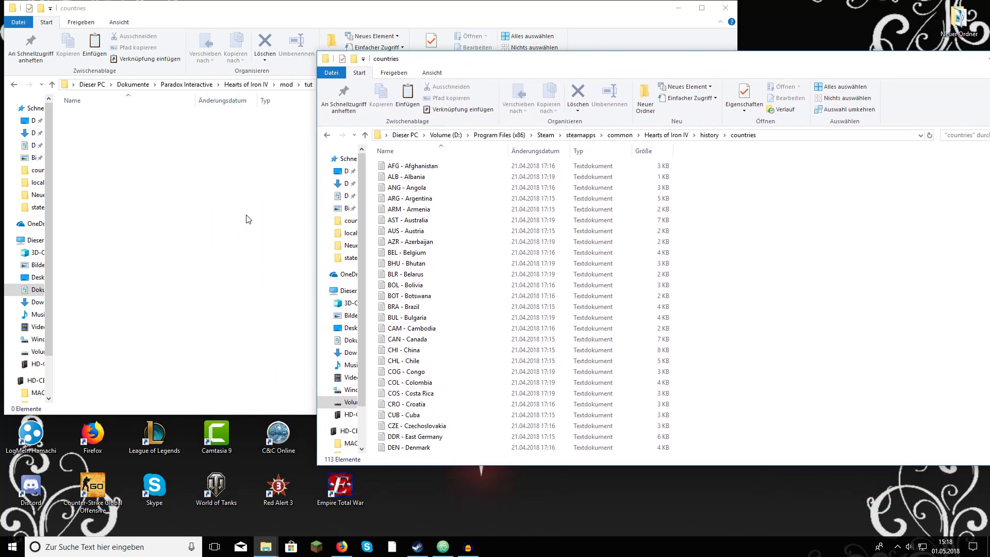
- Create a text document named TUT in the mod's history/countries folder
left_click(234, 165)
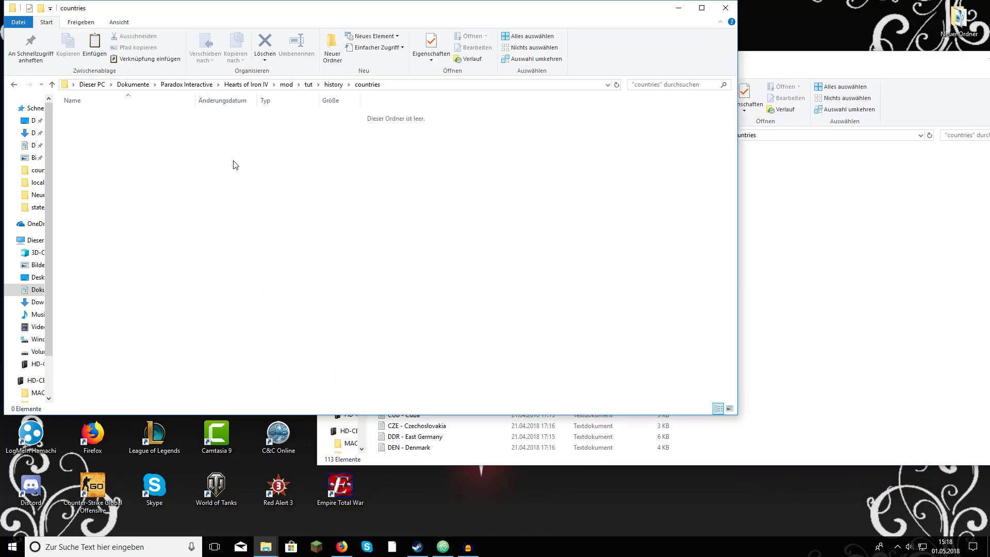
right_click(277, 162)
mouse_move(346, 288)
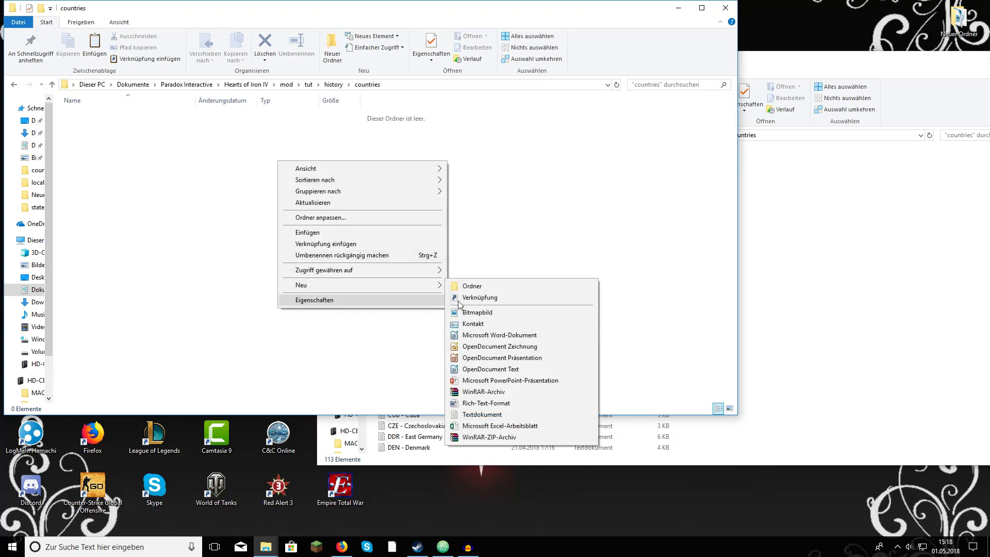
left_click(514, 414)
type("T")
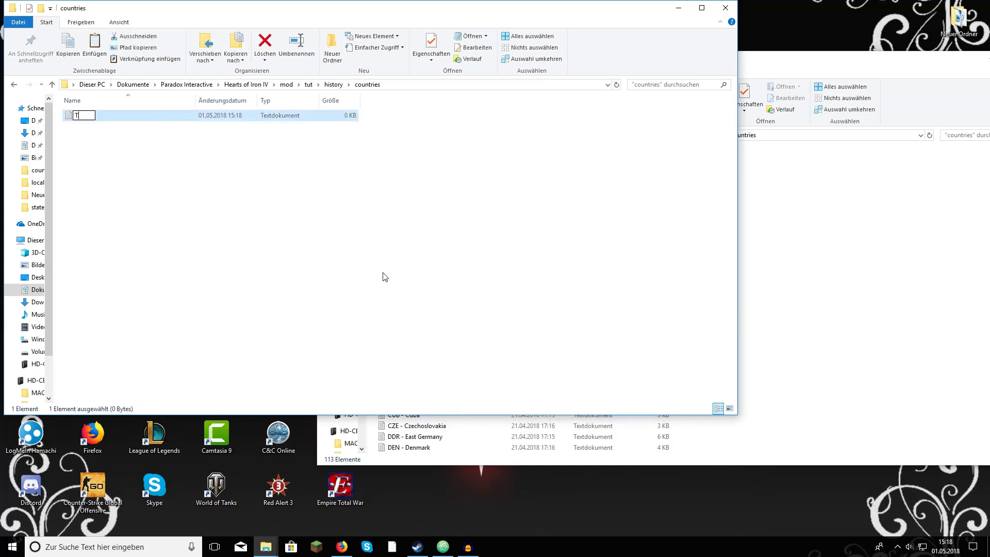
type("UT")
key("Return")
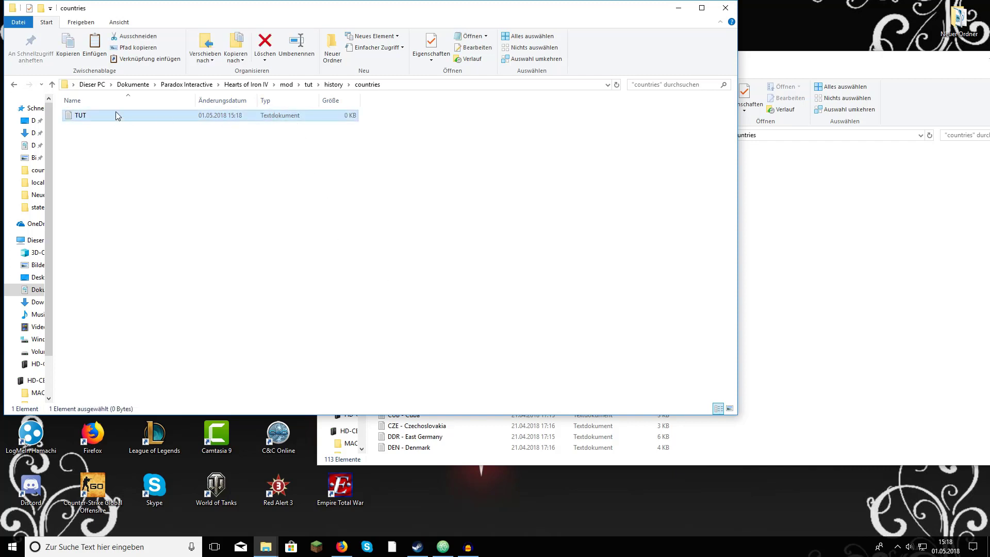
- Open the mod's TUT.txt in Atom and the game's GER - Germany.txt beside it as a reference
left_click_drag(115, 112, 181, 121)
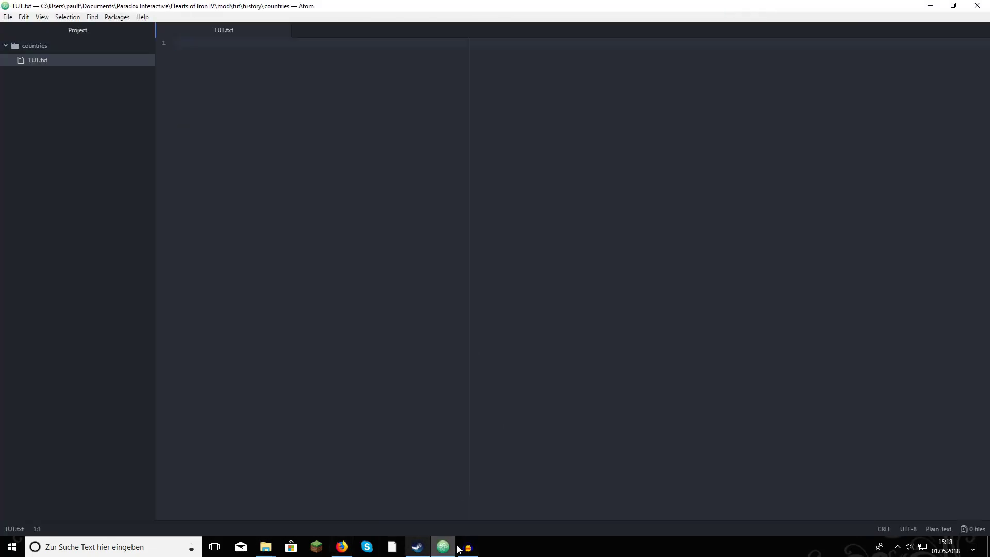
mouse_move(266, 546)
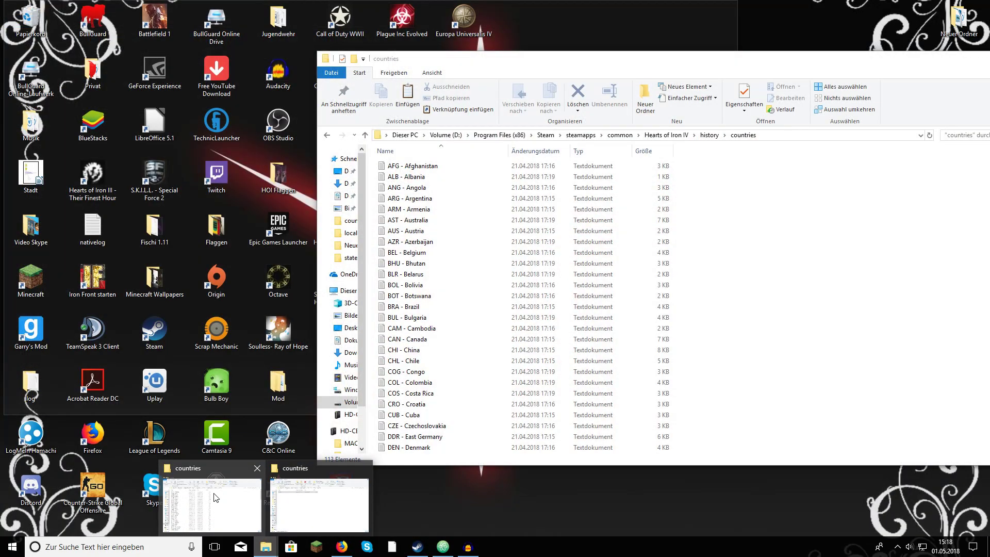
left_click(216, 497)
left_click_drag(588, 57, 773, 42)
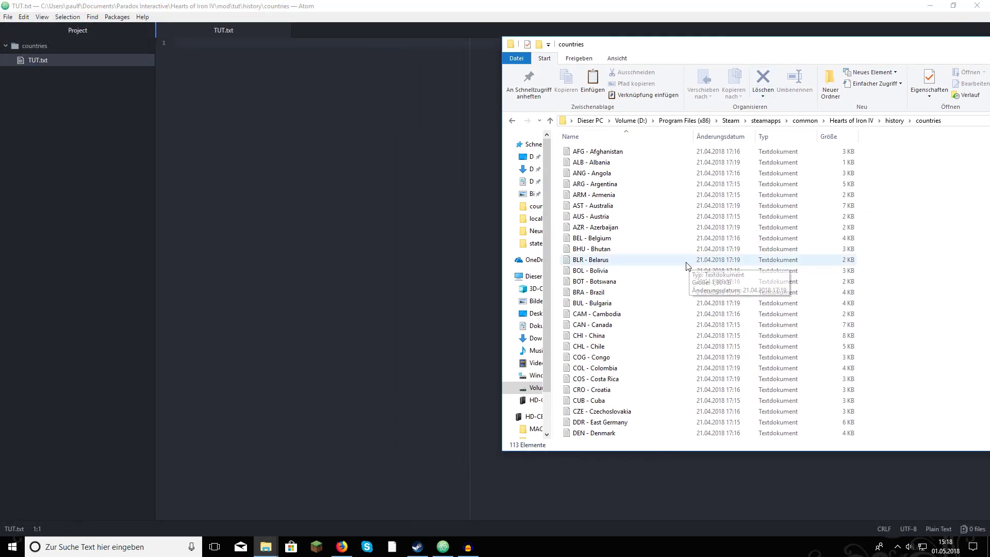
scroll(686, 266, "down", 6)
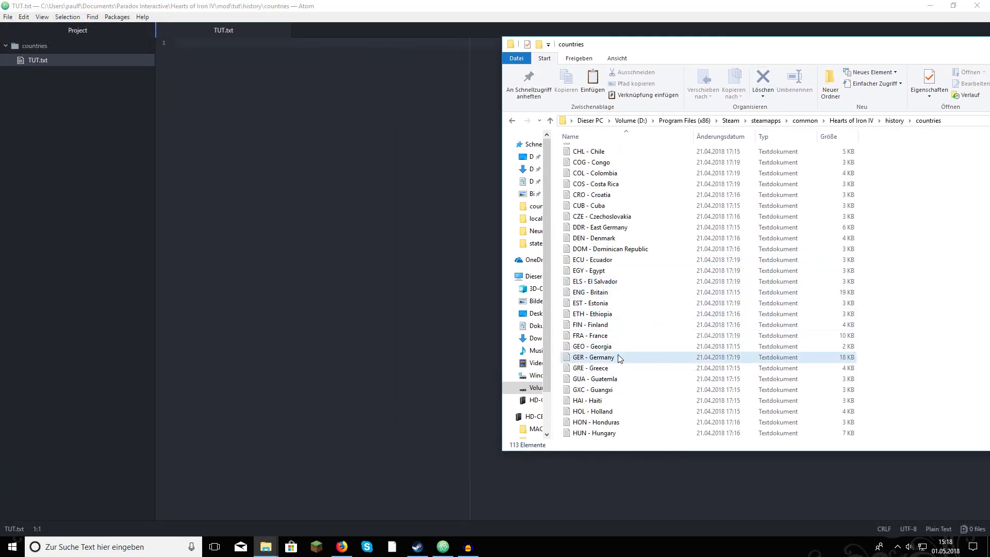
left_click_drag(620, 359, 748, 62)
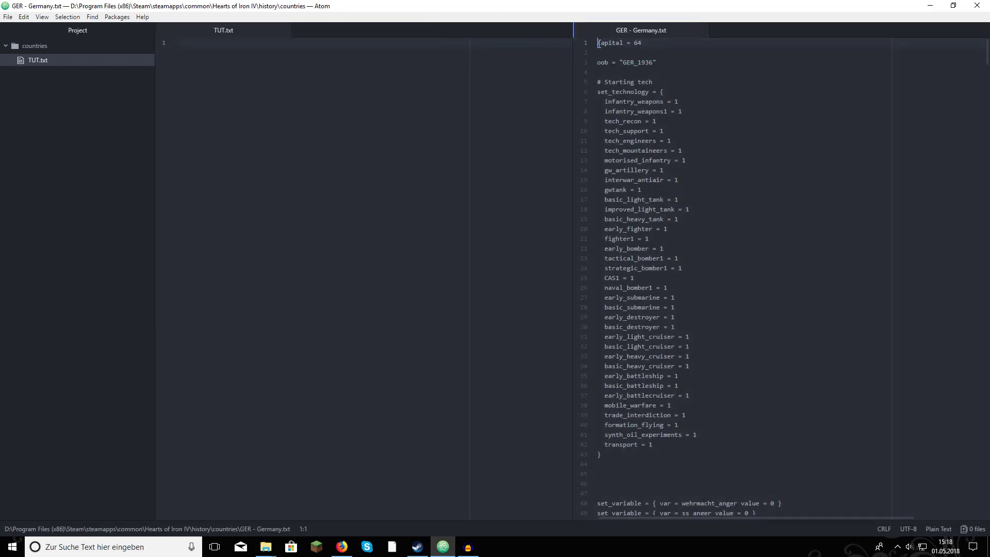
- Following the capital line in the Germany file, enter capital = 5 as the first line of TUT.txt
left_click_drag(600, 45, 643, 45)
double_click(642, 43)
triple_click(643, 45)
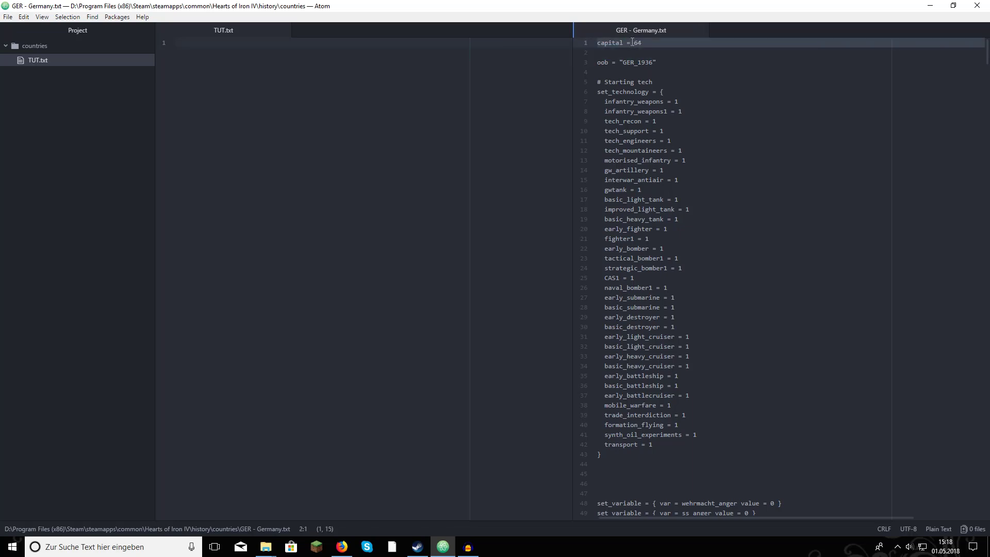
left_click(640, 43)
left_click_drag(644, 42, 596, 47)
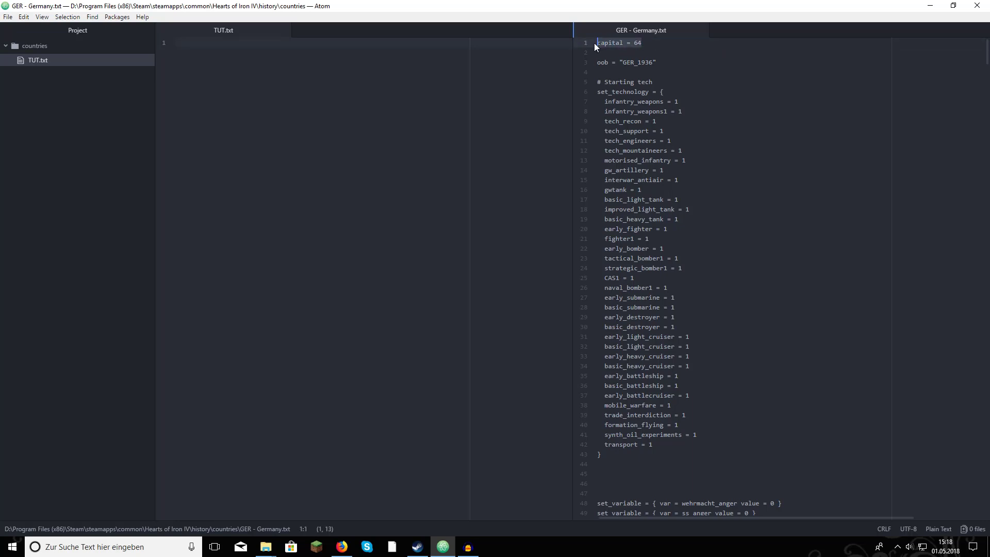
left_click(645, 42)
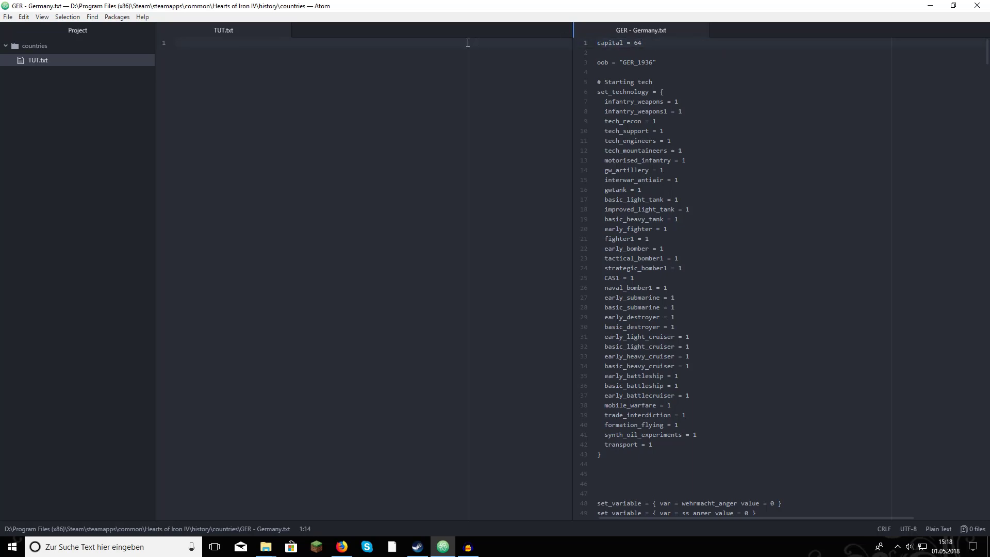
left_click(298, 44)
type("c")
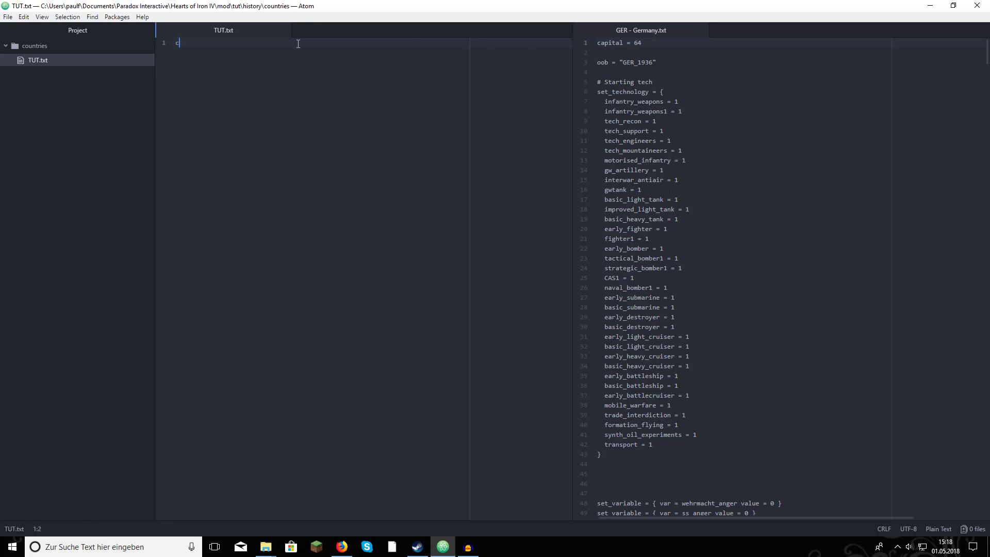
type("apital = 5")
- Copy the oob line from the Germany file to line 3 of TUT.txt
left_click_drag(658, 62, 593, 62)
left_click_drag(658, 62, 602, 60)
left_click(664, 61)
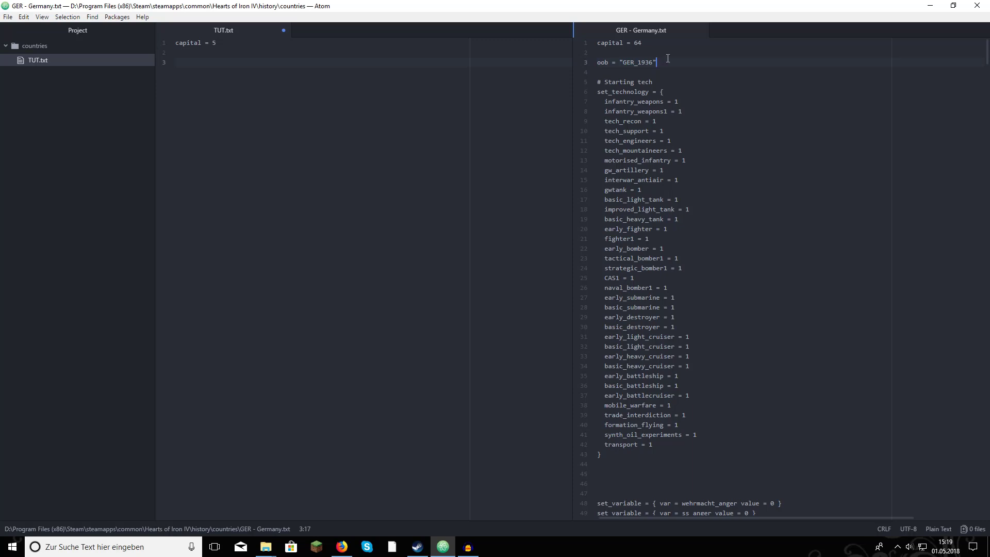
left_click_drag(659, 62, 599, 62)
key("ctrl+c")
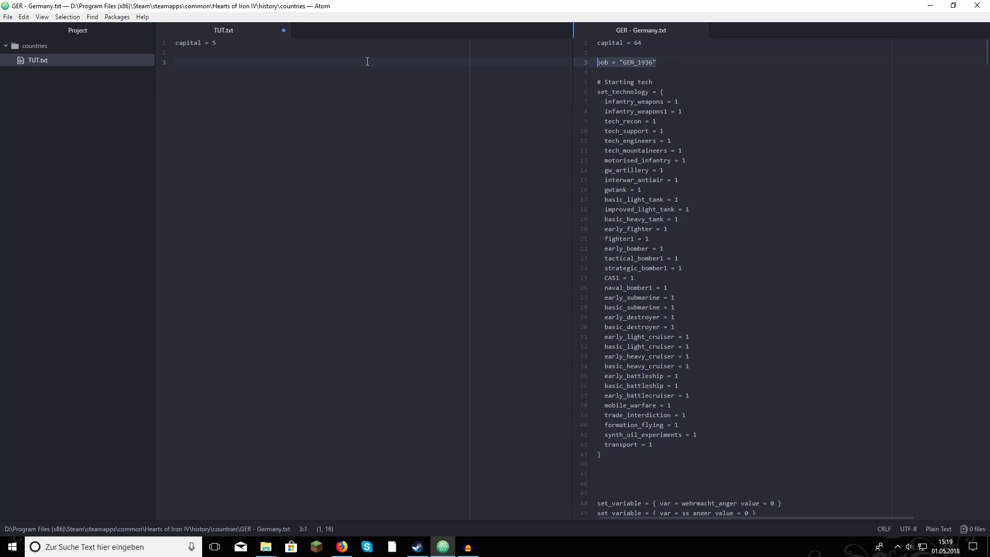
left_click(367, 61)
key("ctrl+v")
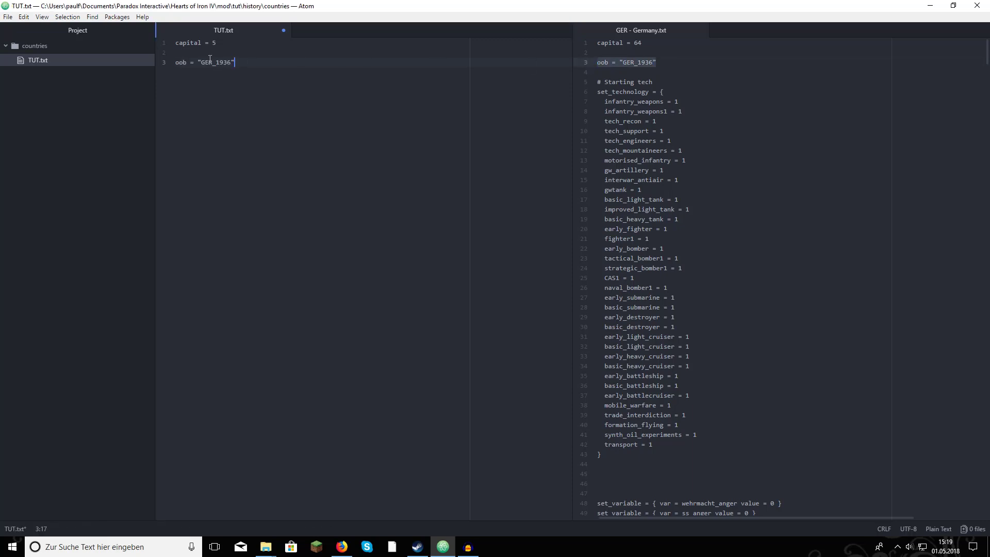
- Change the country tag in the oob value of TUT.txt so that it reads "TUT_1936"
key("BackSpace")
key("BackSpace")
key("Delete")
type("TUT")
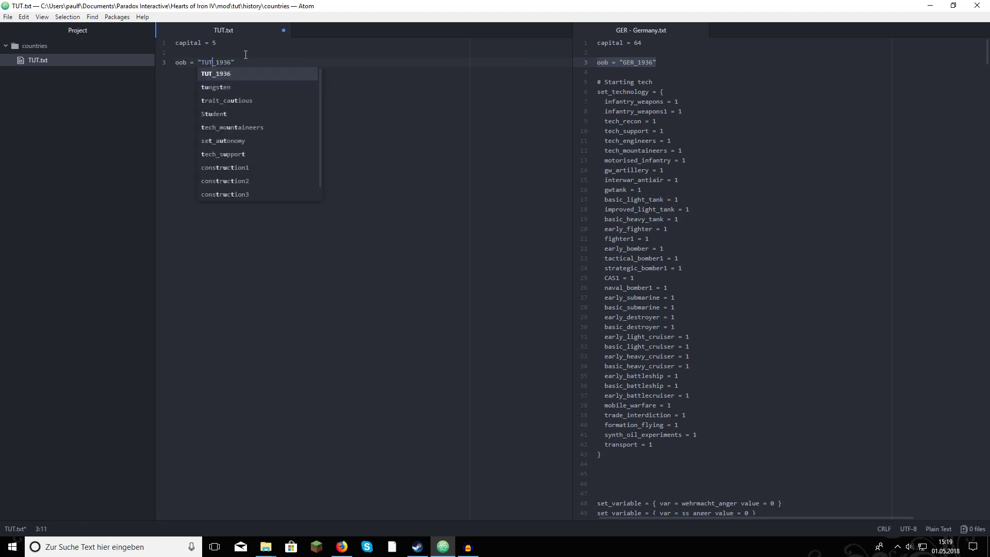
left_click(243, 62)
- Copy the set_technology block from the Germany file, through transport = 1, into TUT.txt below the oob line
left_click(614, 82)
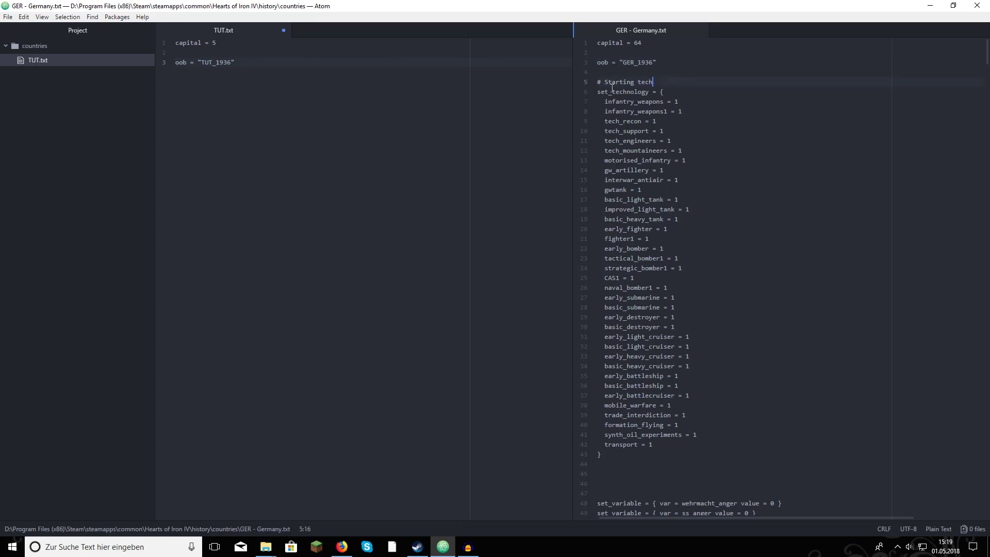
triple_click(605, 81)
left_click_drag(597, 81, 664, 82)
left_click_drag(597, 91, 701, 393)
scroll(721, 219, "down", 2)
left_click(264, 67)
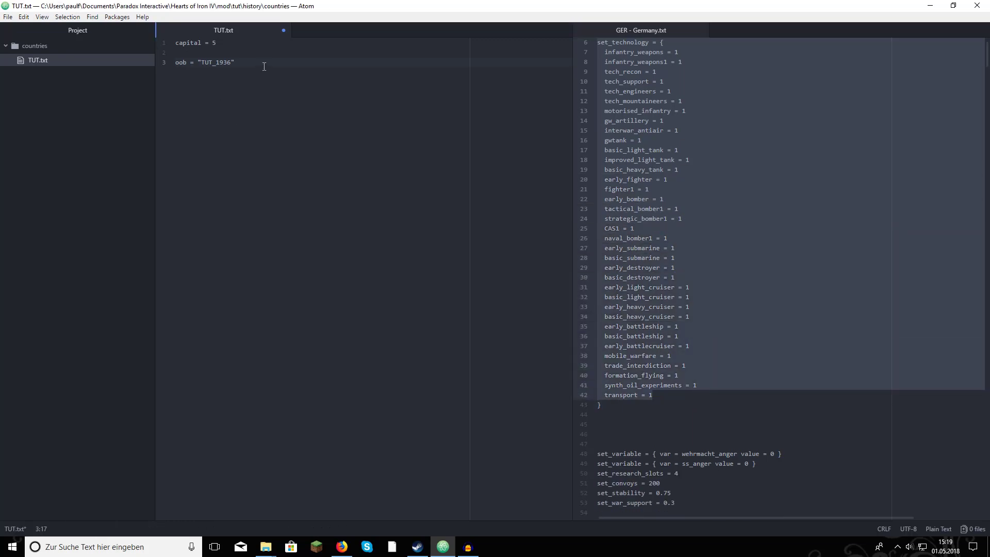
key("ctrl+v")
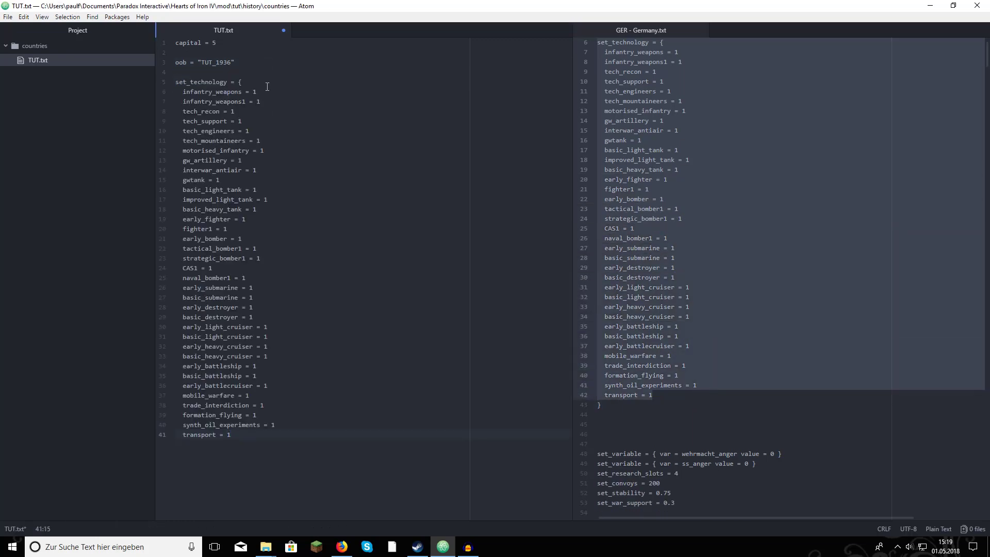
left_click(267, 92)
left_click(243, 100)
left_click_drag(219, 150, 245, 430)
left_click(245, 428)
- Examine the set_variable, stability and war support lines and the Trade import block in the Germany file
left_click(689, 356)
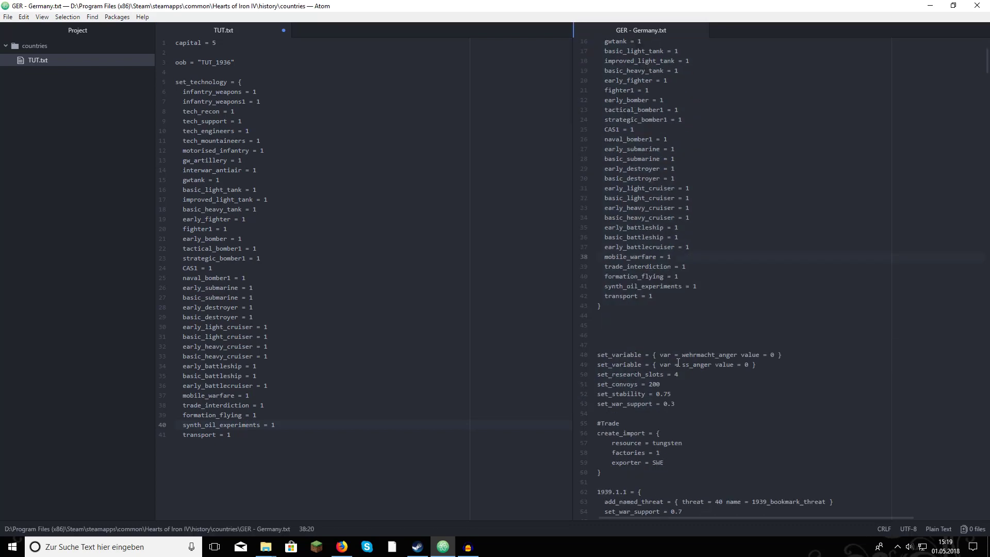
scroll(692, 307, "down", 6)
scroll(630, 244, "down", 2)
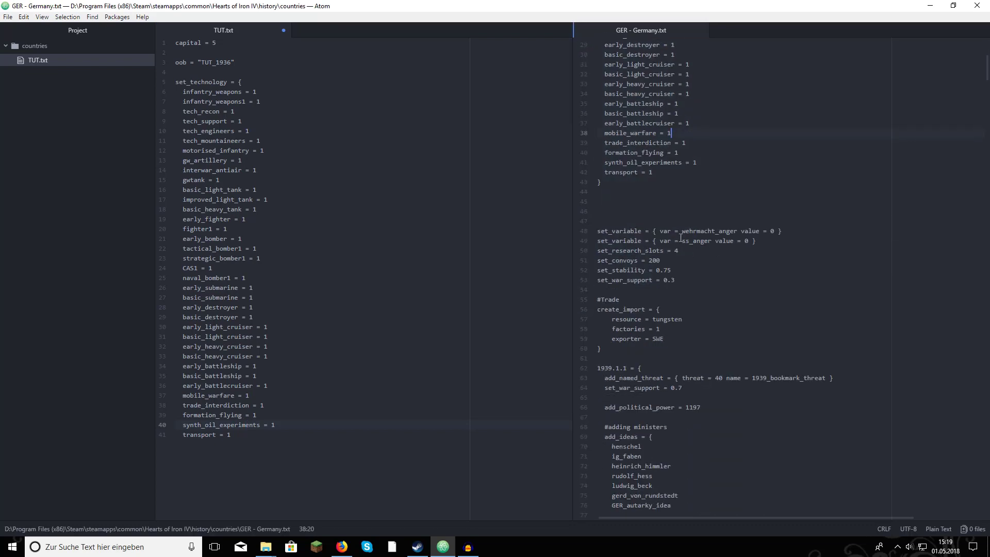
left_click_drag(603, 232, 660, 308)
left_click(712, 290)
scroll(628, 278, "down", 3)
mouse_move(597, 225)
left_mouse_down()
mouse_move(683, 279)
mouse_move(611, 235)
left_mouse_up()
left_click(683, 279)
left_click(651, 254)
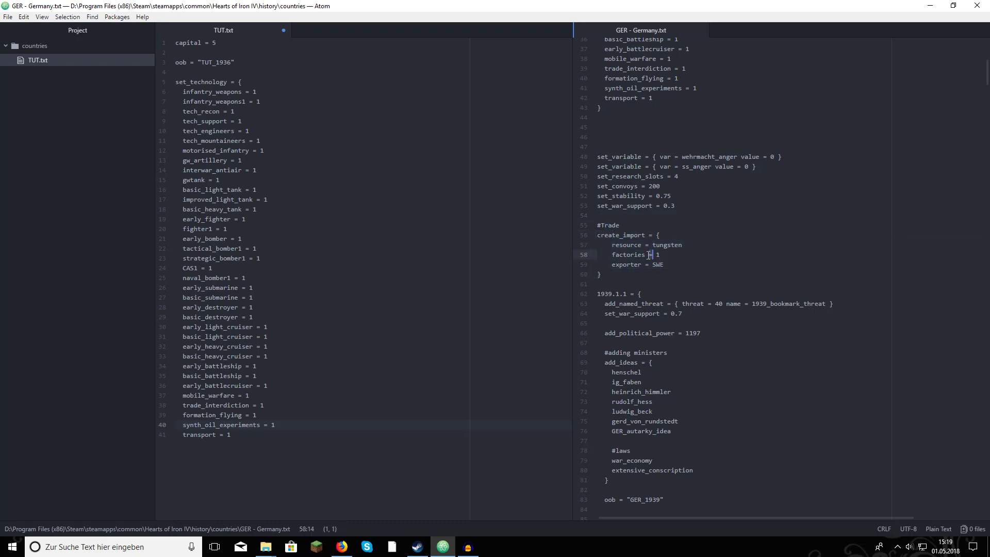
- Copy the set_research_slots, set_convoys, set_stability and set_war_support lines from the Germany file to the end of TUT.txt
left_click(647, 187)
left_click_drag(666, 190, 615, 195)
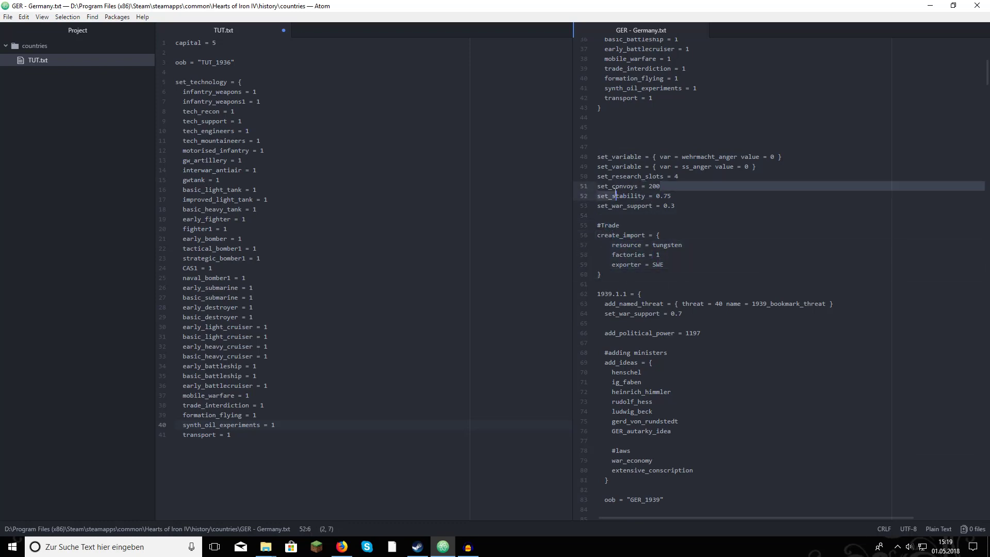
triple_click(601, 206)
left_click_drag(683, 205, 598, 180)
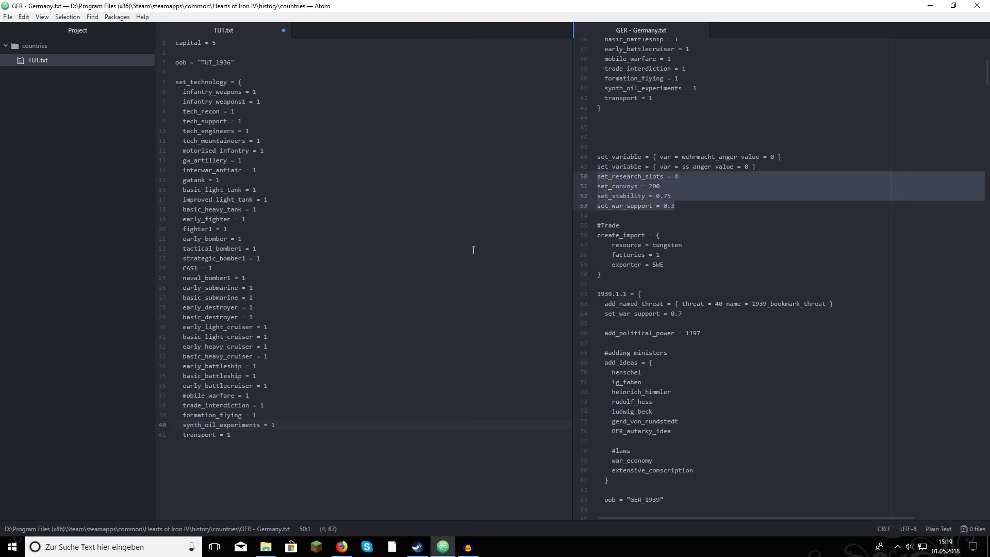
left_click(235, 445)
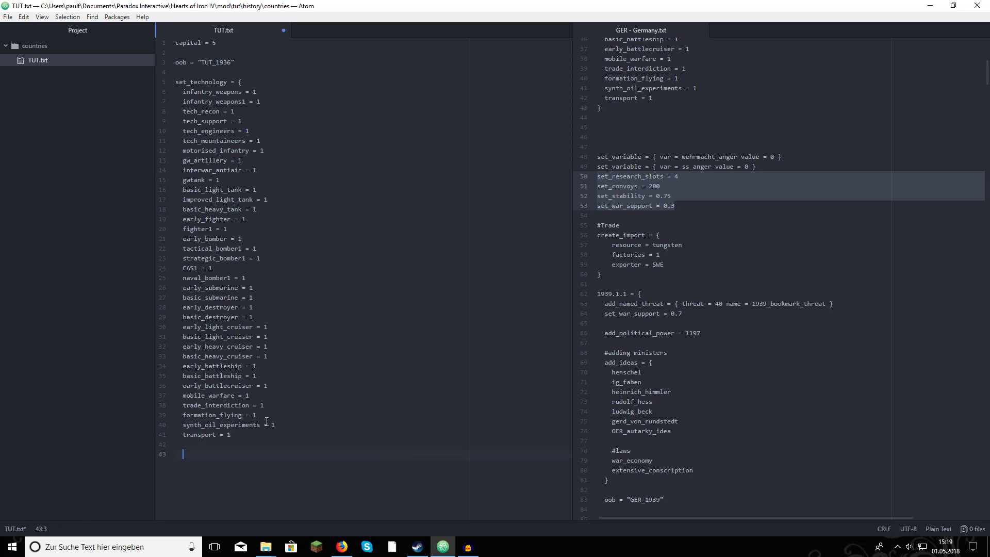
type("set_research_slots = 4 set_convoys = 200 set_stability = 0.75 set_war_support = 0.3")
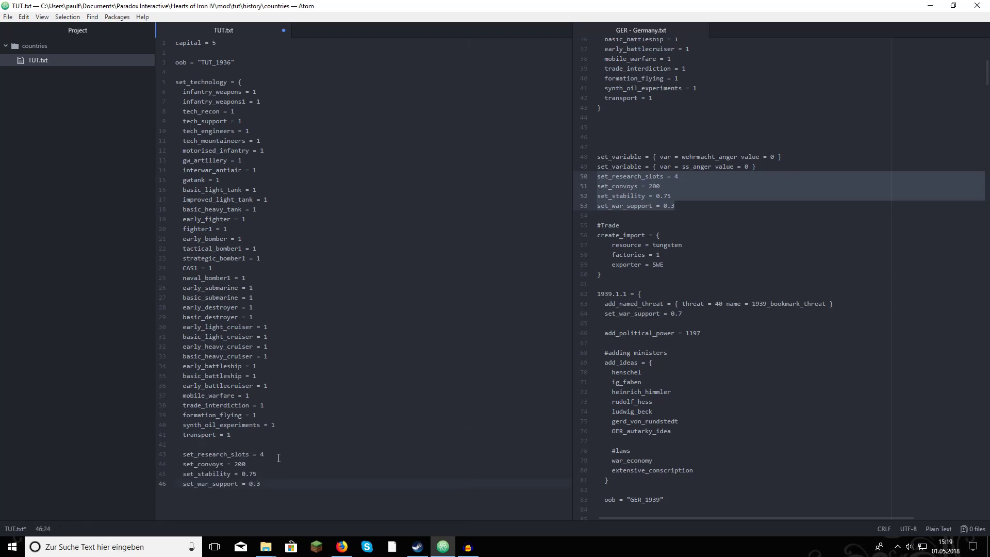
- Examine the 1939.1.1 start-date block in the Germany file, including its threat, political power, ministers and laws entries
left_click(669, 231)
scroll(671, 229, "down", 1)
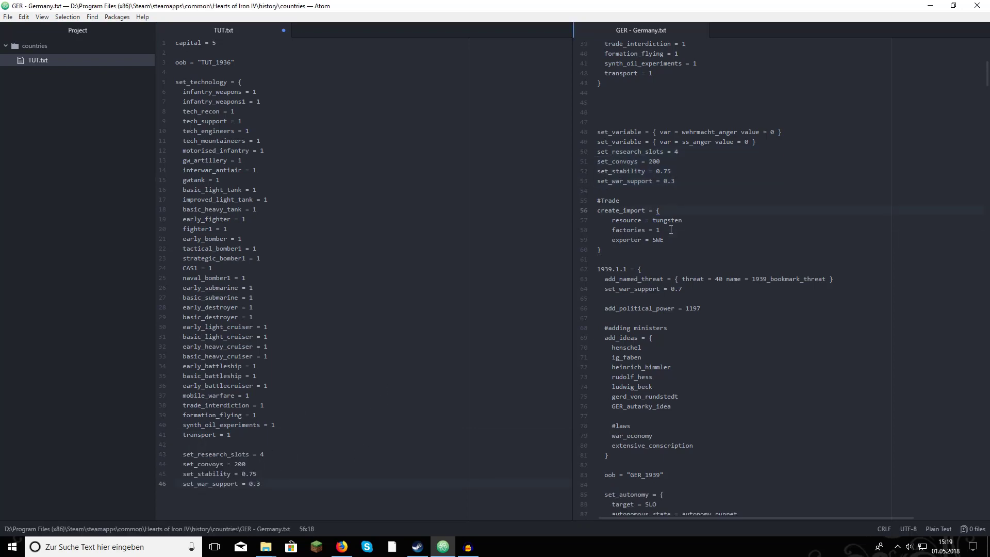
scroll(671, 229, "down", 2)
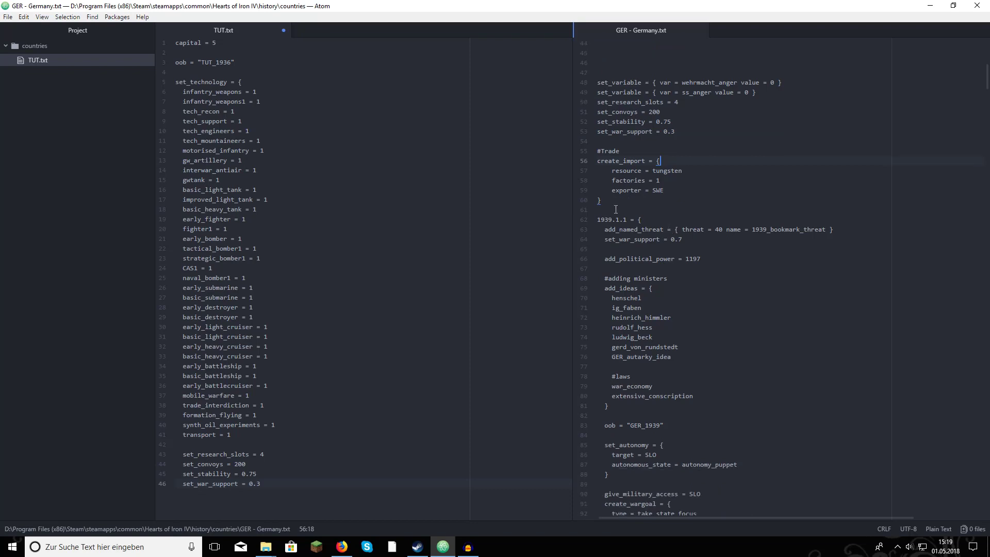
left_click_drag(599, 221, 643, 220)
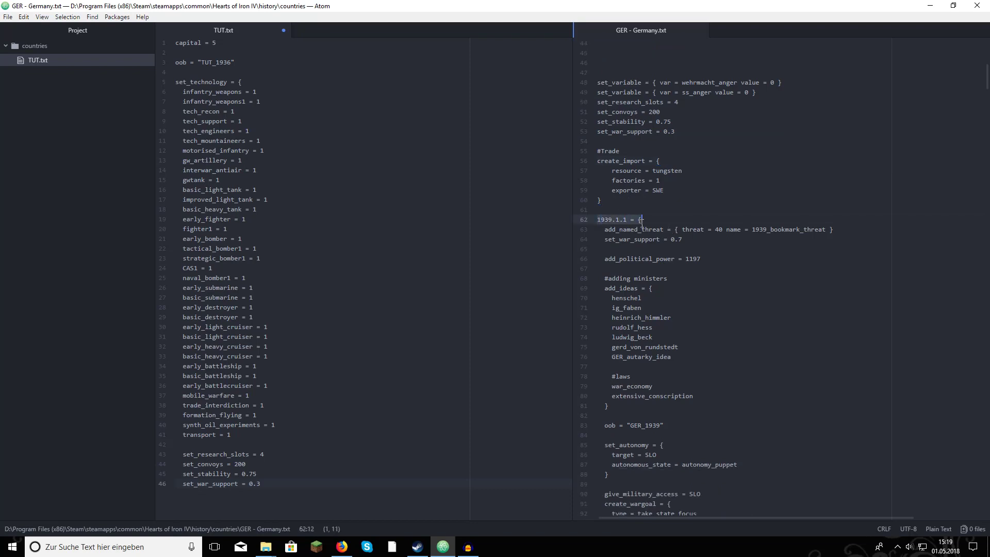
left_click(643, 220)
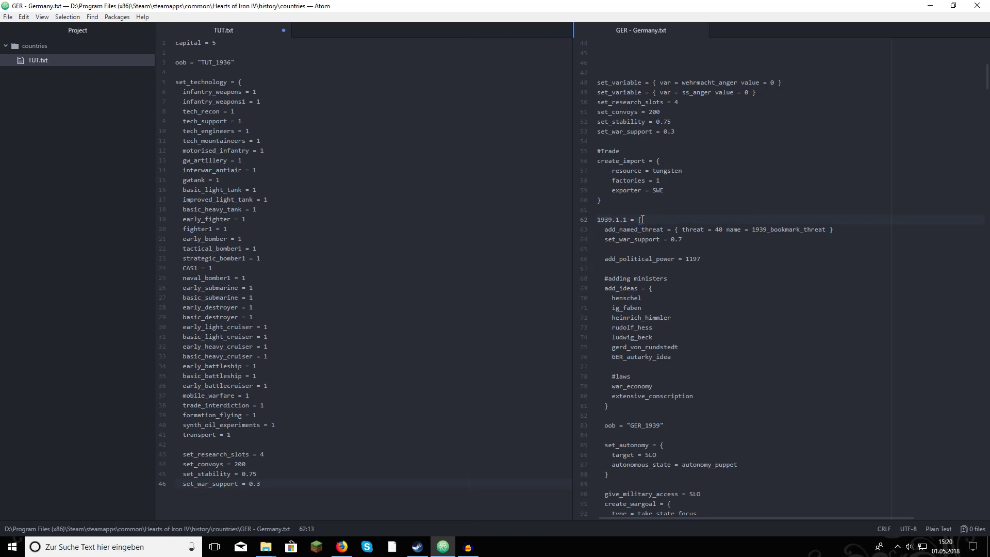
scroll(683, 223, "down", 3)
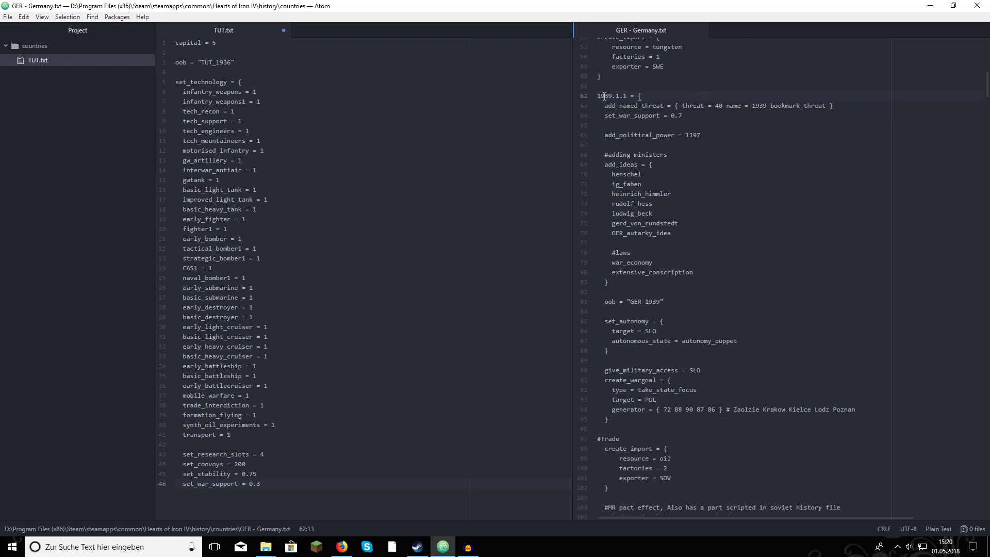
left_click_drag(595, 95, 597, 145)
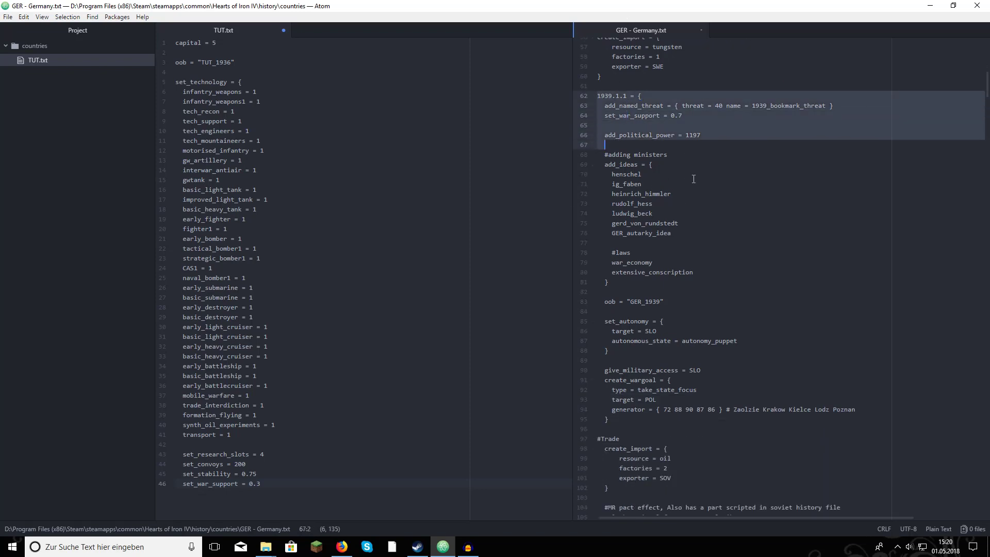
left_click(643, 174)
scroll(764, 374, "down", 1)
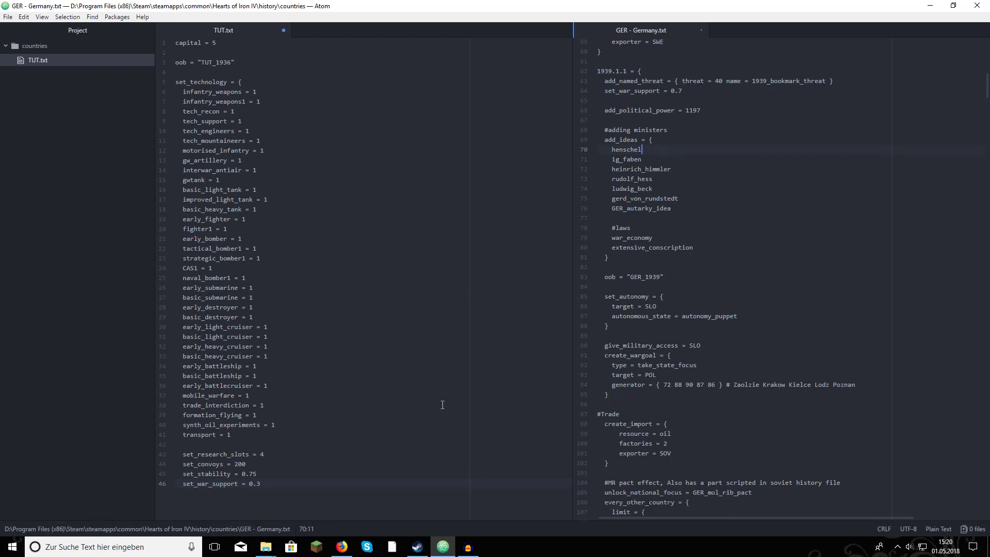
scroll(659, 216, "down", 1)
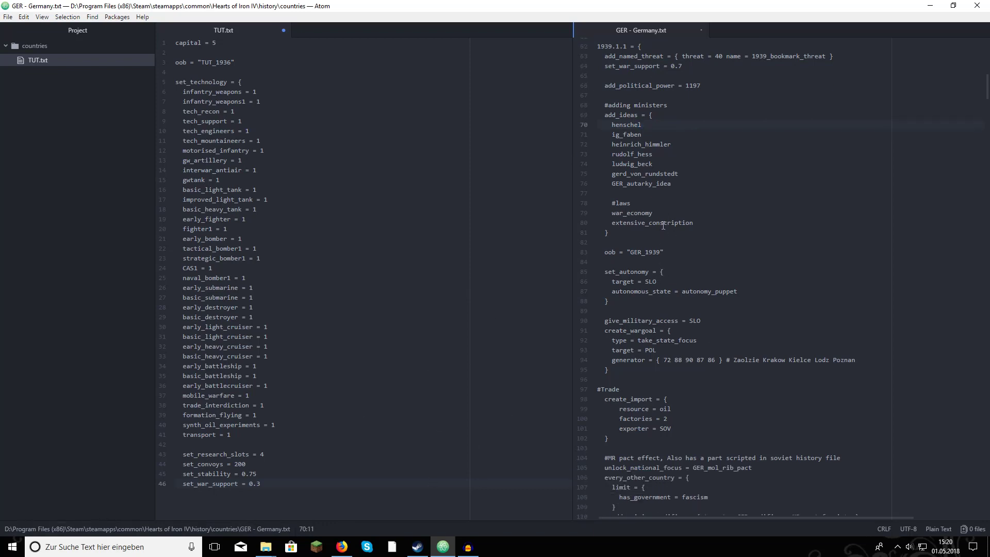
- Examine the set_autonomy block in the Germany file, with its target and autonomous_state entries
left_click(664, 271)
scroll(636, 290, "down", 1)
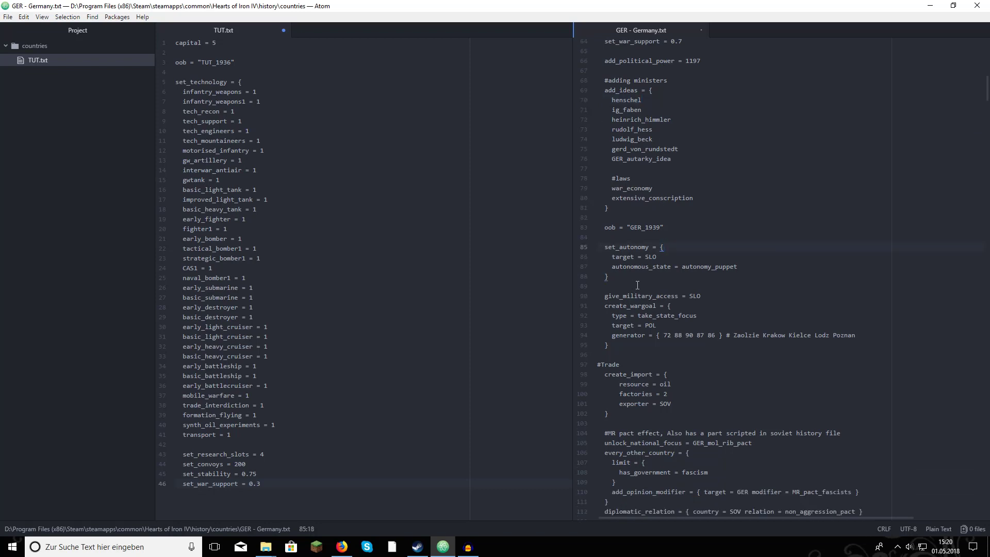
triple_click(659, 260)
triple_click(710, 269)
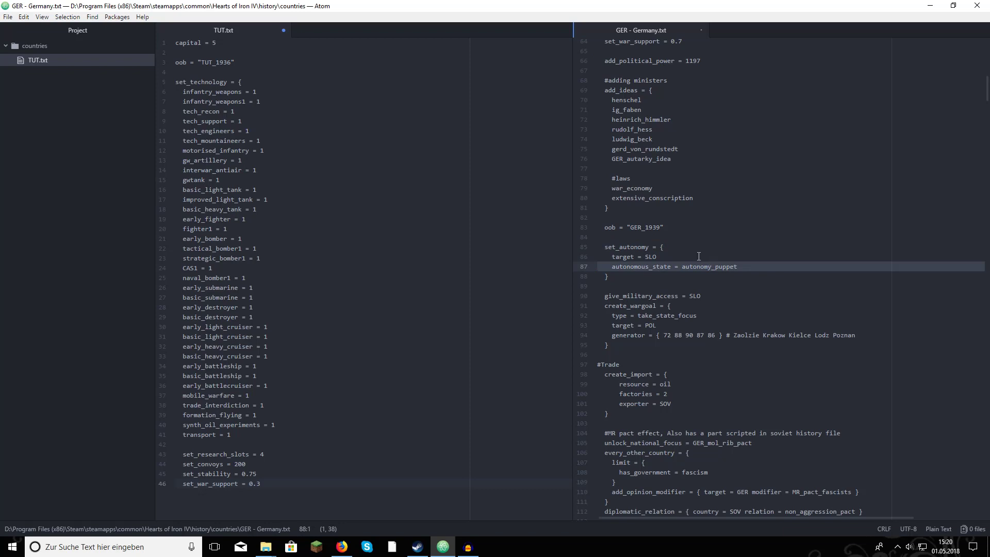
left_click(699, 256)
double_click(710, 267)
left_click(659, 276)
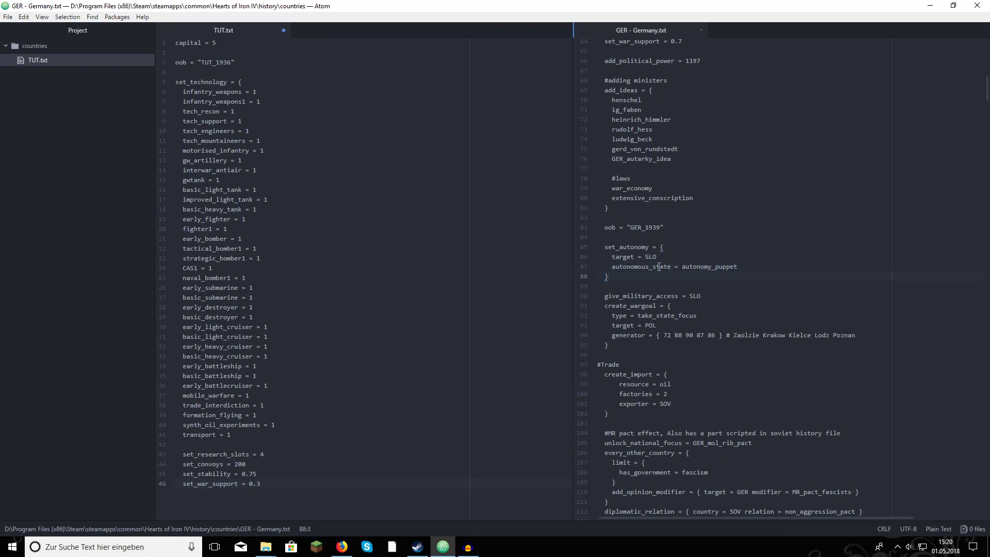
- Examine the give_military_access line and the create_wargoal block in the Germany file
double_click(695, 298)
left_click(675, 304)
key("shift+Down")
key("shift+Down")
key("shift+Down")
key("shift+Down")
key("Right")
left_click(672, 305)
scroll(671, 346, "down", 2)
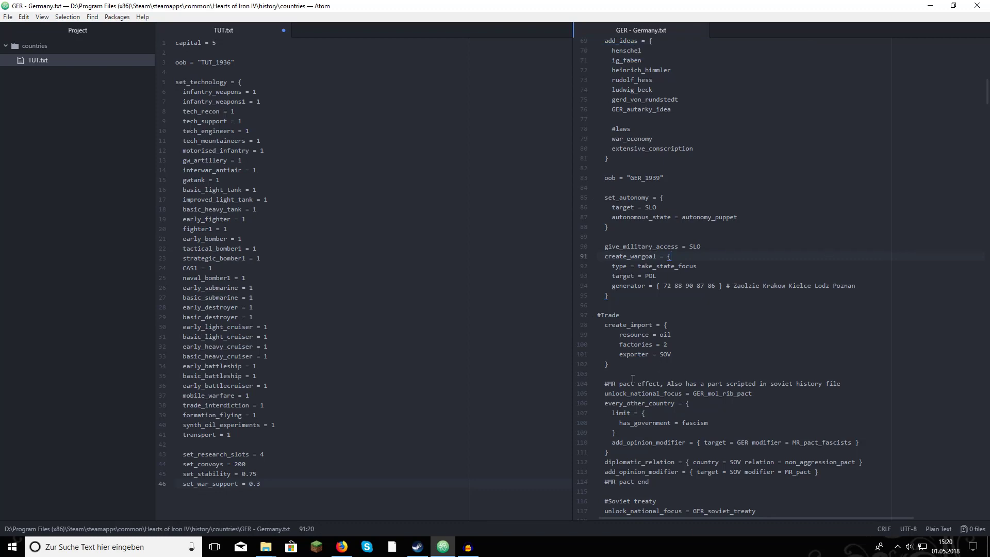
- Copy the whole set_politics block from the Germany file to the end of TUT.txt, below the set_war_support line
scroll(655, 232, "down", 2)
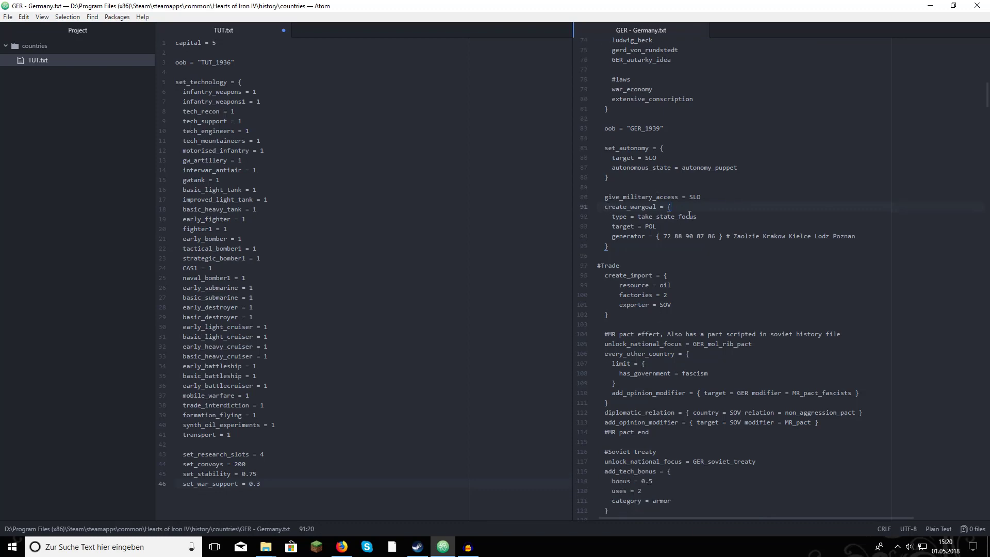
scroll(650, 227, "down", 3)
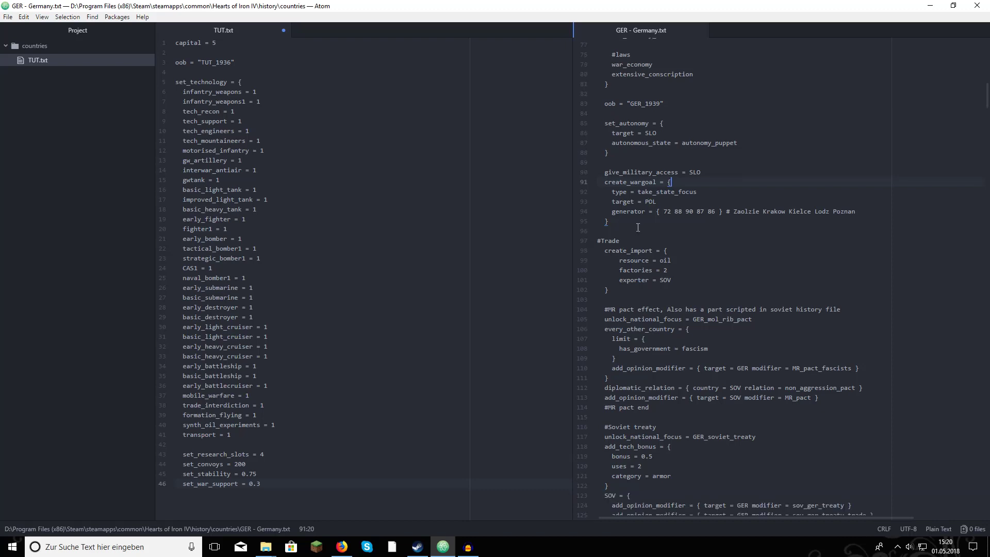
scroll(638, 228, "down", 2)
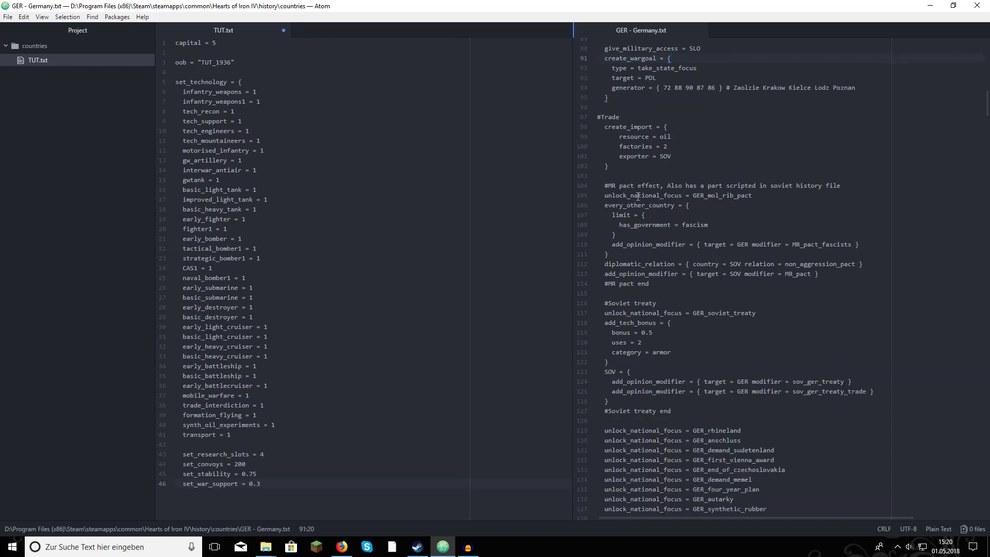
scroll(639, 197, "down", 1)
scroll(645, 265, "down", 9)
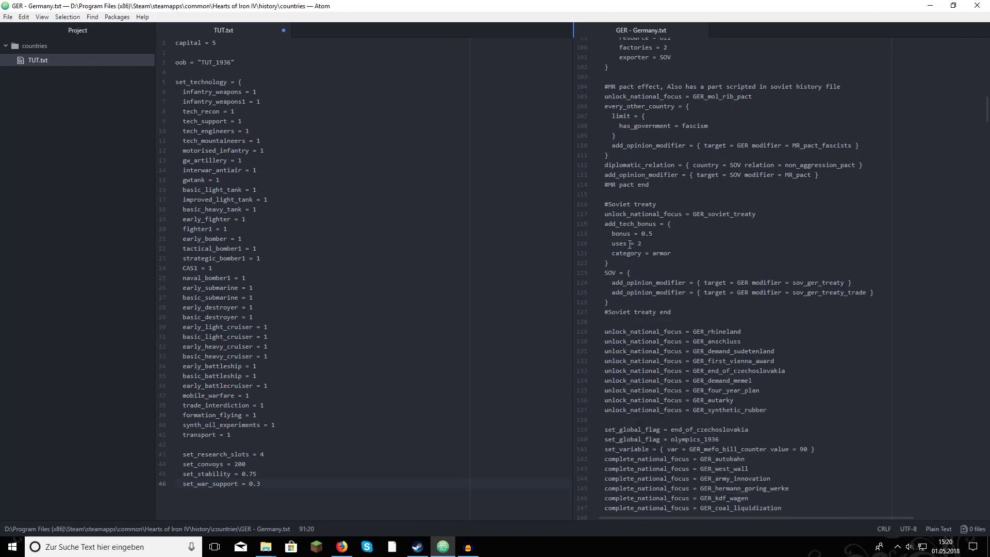
scroll(639, 145, "down", 3)
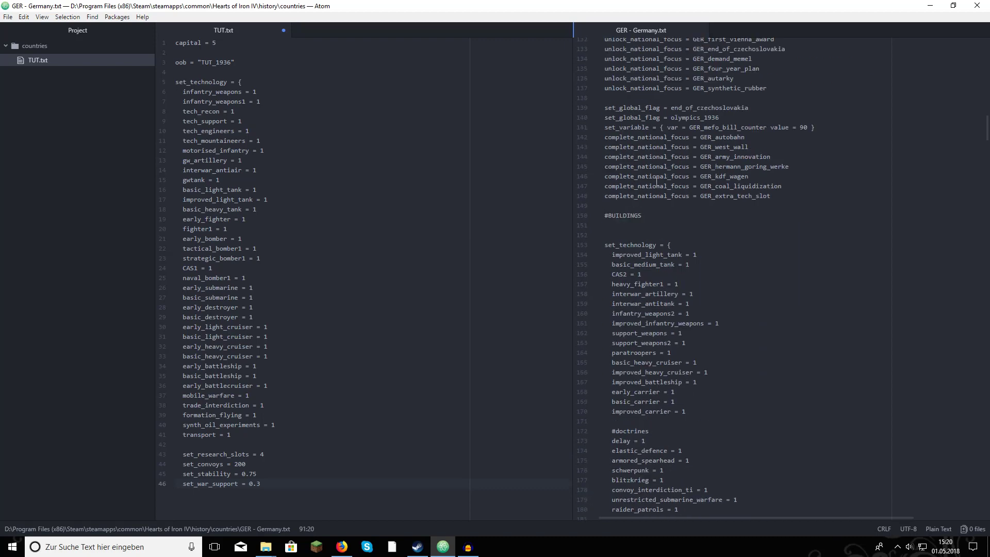
scroll(681, 130, "down", 17)
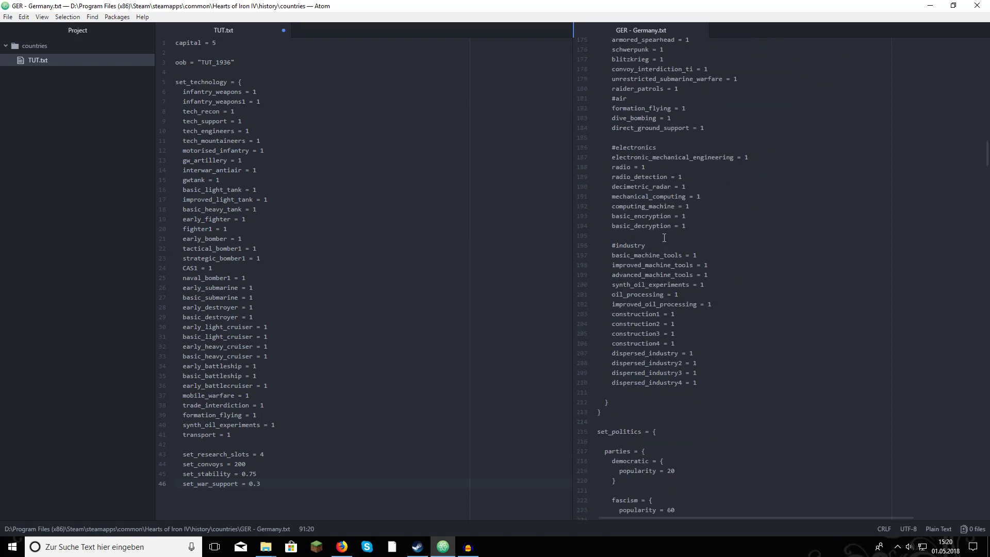
scroll(737, 256, "down", 5)
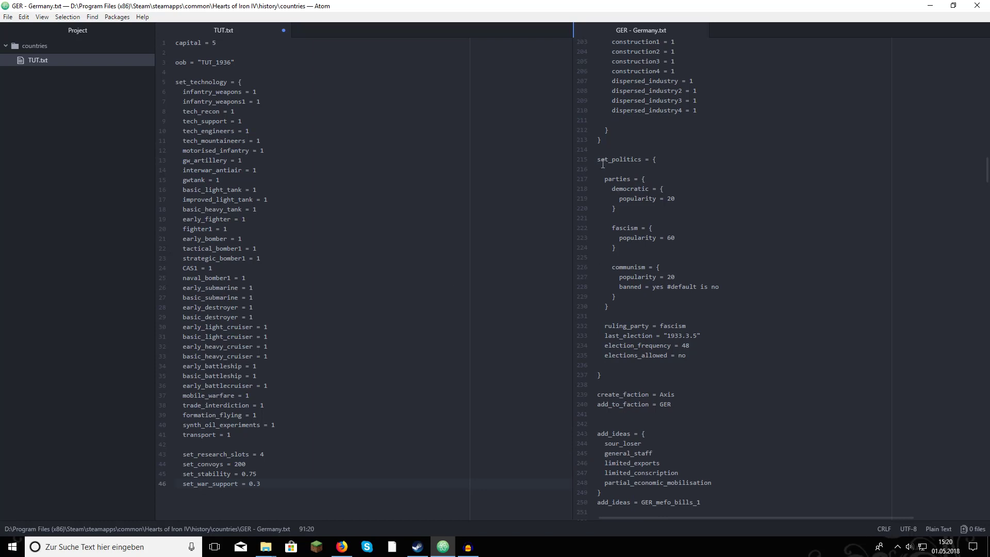
left_click_drag(603, 164, 758, 388)
key("ctrl+c")
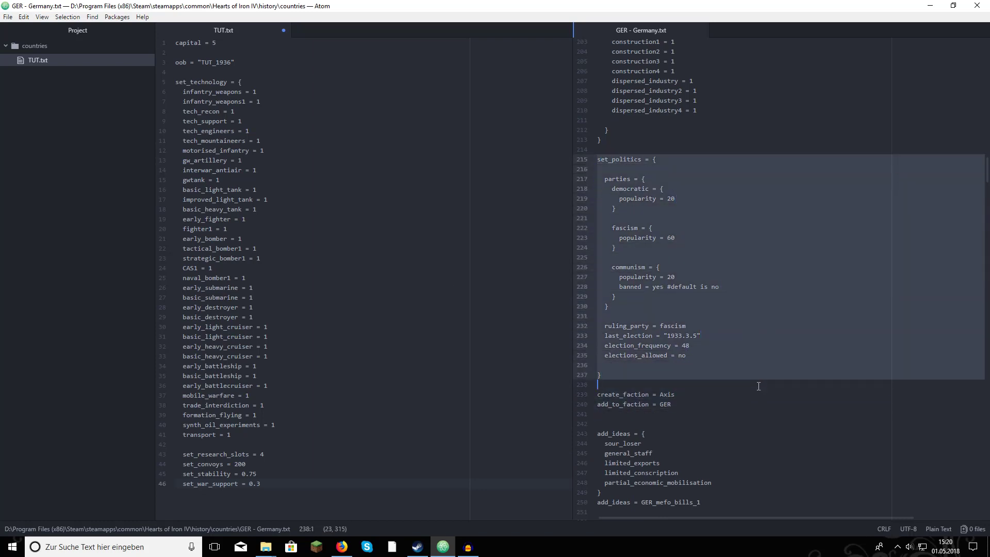
left_click(289, 484)
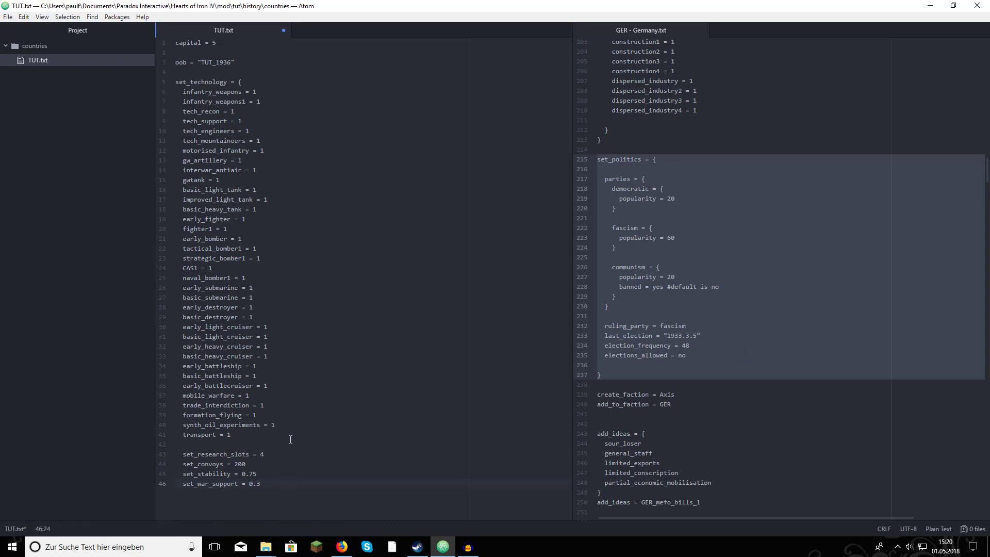
key("ctrl+v")
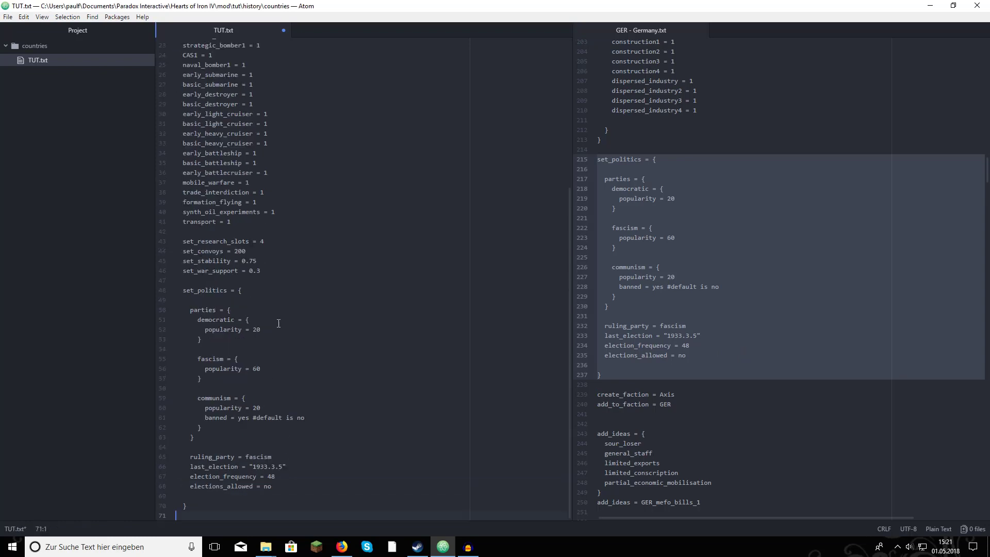
- Examine the democratic, fascism and communism popularity entries in TUT.txt's set_politics block
left_click(250, 287)
left_click(276, 324)
left_click(275, 367)
left_click(274, 410)
key("Down")
- Examine the ruling_party and elections_allowed entries in TUT.txt's set_politics block
double_click(281, 457)
triple_click(278, 486)
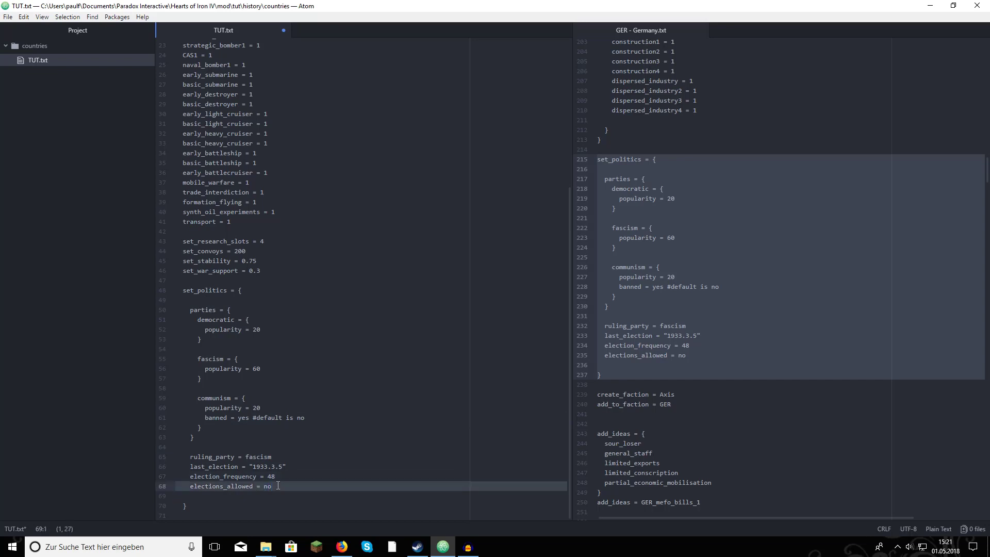
double_click(212, 457)
left_click(245, 457)
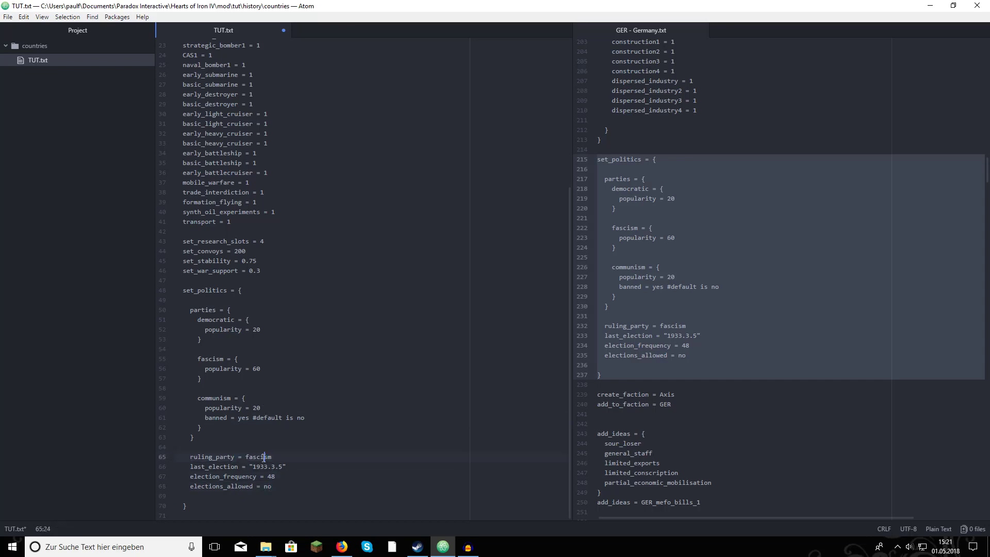
double_click(272, 457)
left_click(273, 457)
triple_click(278, 488)
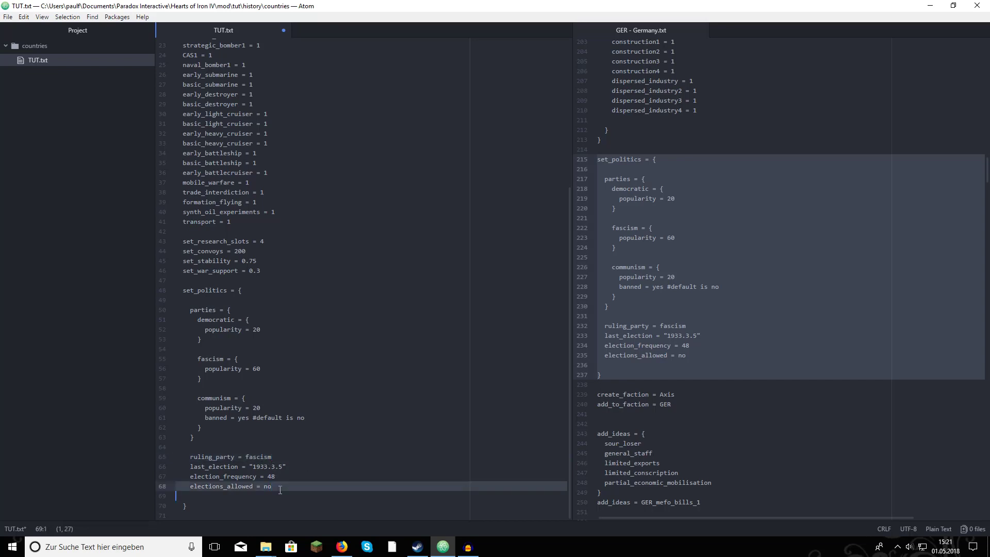
triple_click(276, 486)
left_click(273, 457)
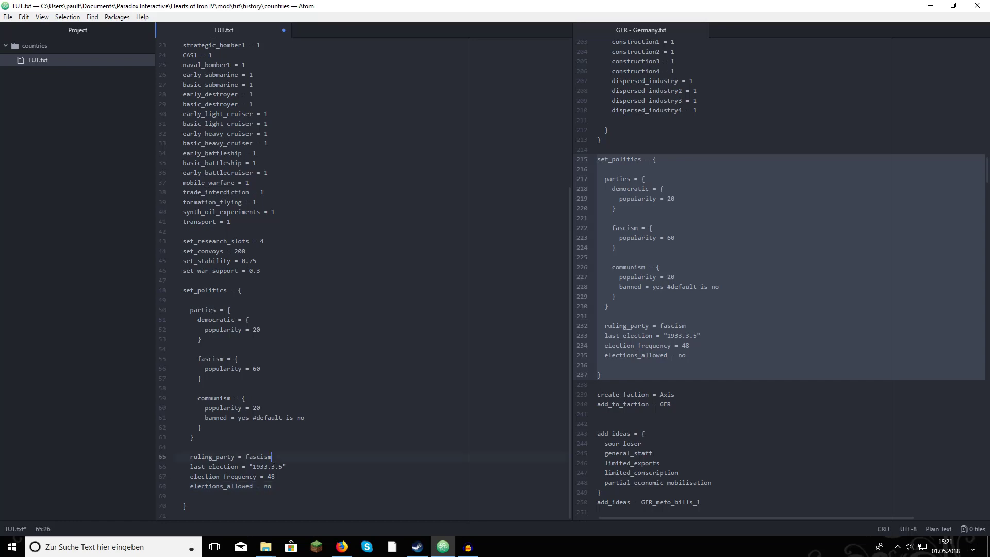
- Examine the create_faction and add_to_faction lines below the politics block in the Germany file
left_click(599, 365)
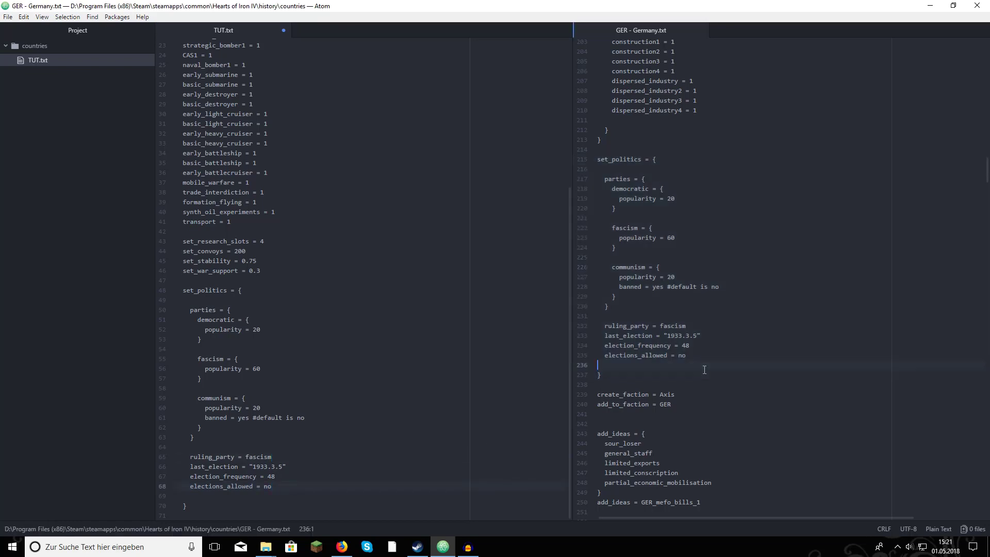
scroll(598, 365, "down", 1)
scroll(639, 352, "down", 1)
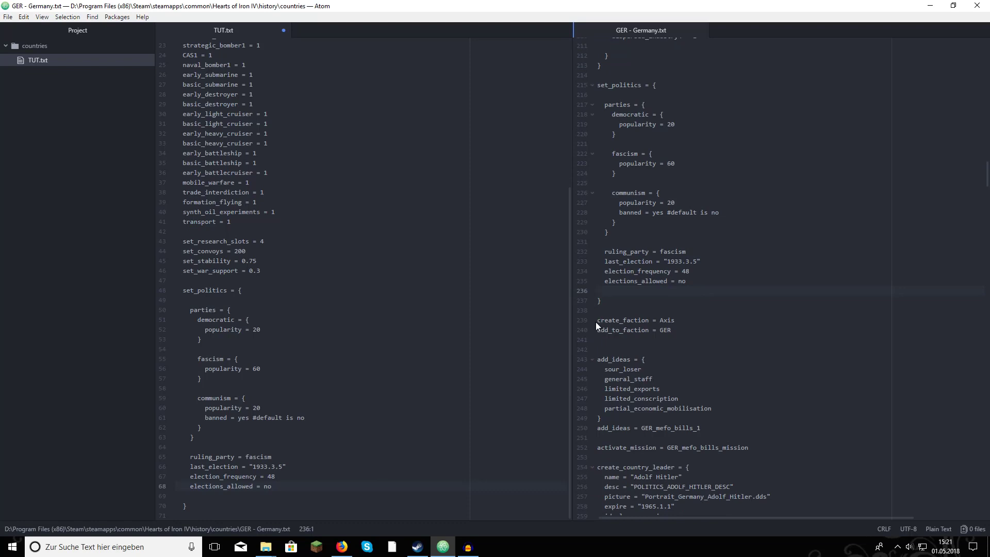
mouse_move(596, 322)
left_mouse_down()
mouse_move(681, 322)
mouse_move(595, 320)
left_mouse_up()
left_click(681, 322)
left_click(676, 320)
triple_click(666, 331)
left_click(674, 330)
scroll(665, 309, "down", 3)
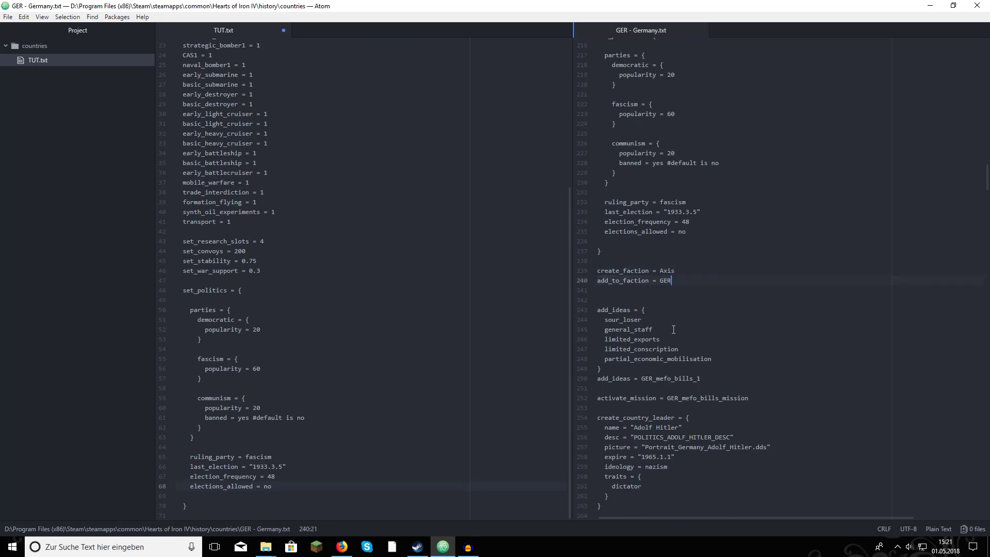
- Examine the add_ideas block in the Germany file, including its sour_loser and general_staff entries
left_click(659, 287)
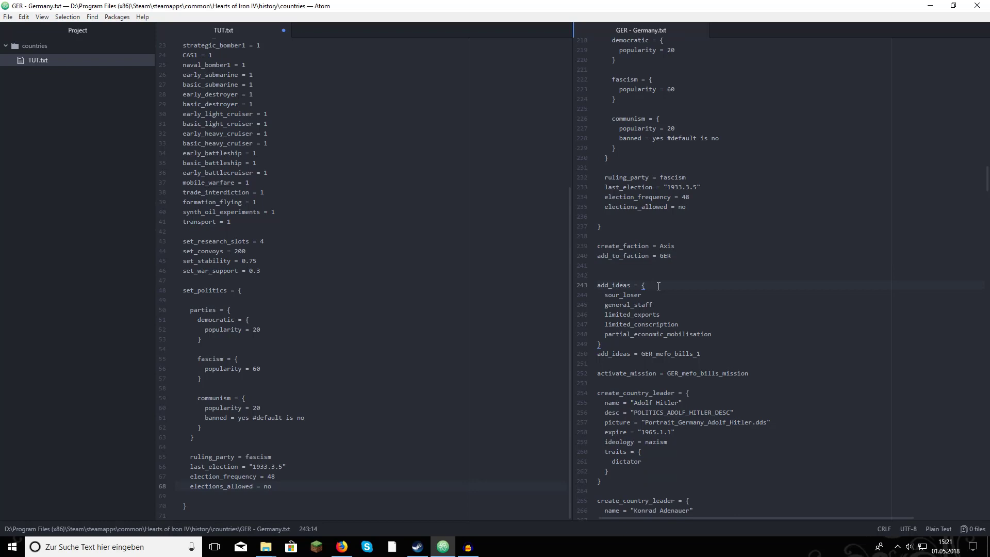
scroll(644, 304, "down", 1)
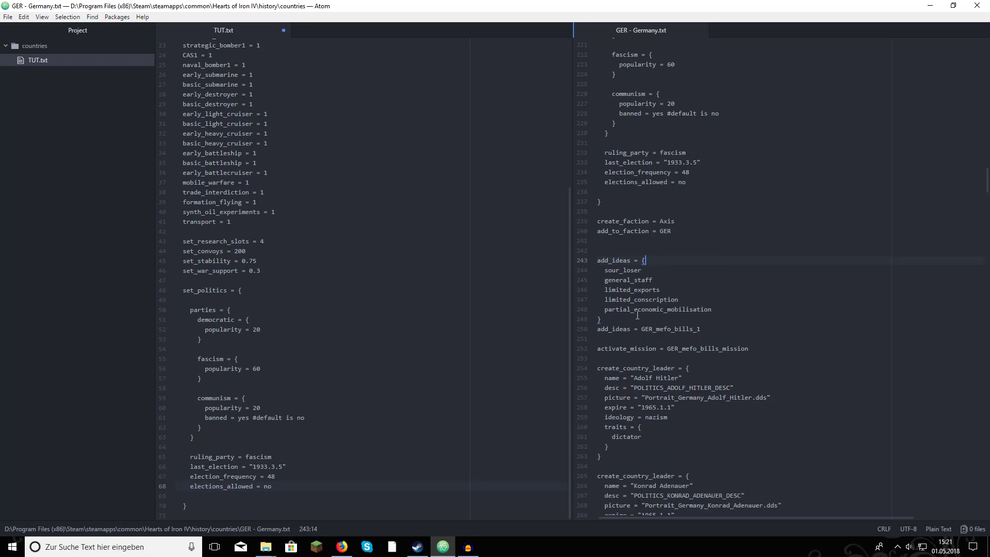
left_click(625, 271)
left_click(628, 290)
double_click(631, 309)
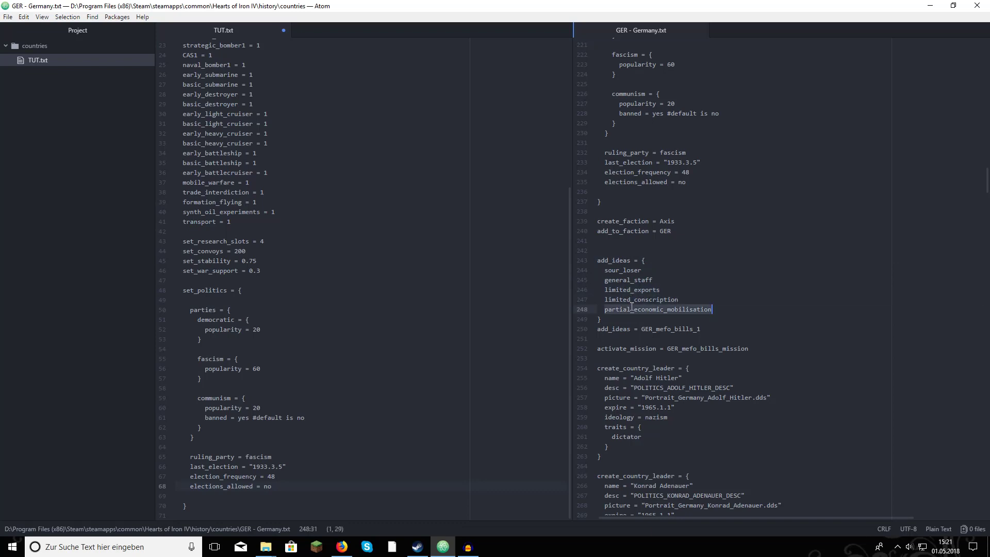
left_click(721, 311)
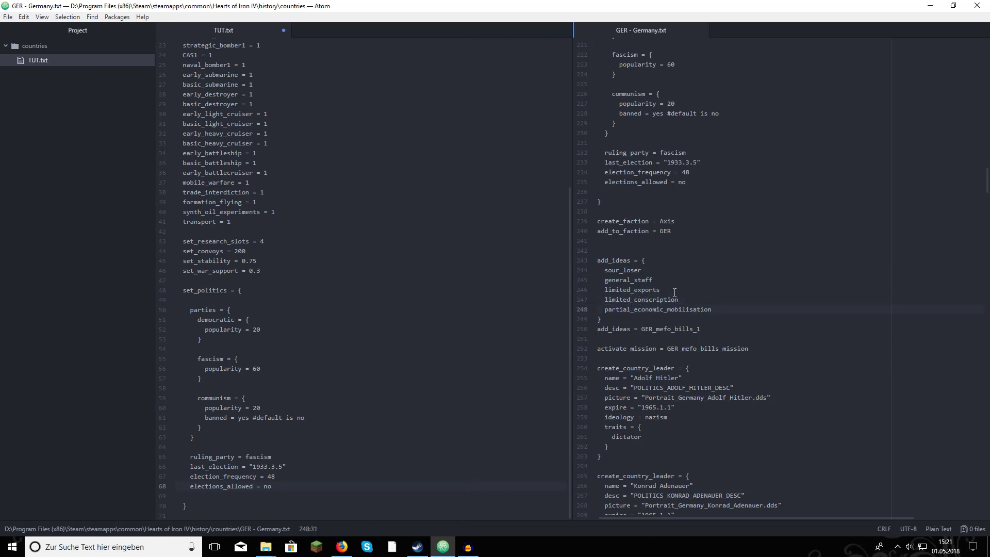
left_click(674, 291)
left_click(653, 281)
left_click(642, 270)
left_click(655, 279)
left_click(653, 271)
- Examine the limited_exports, limited_conscription and partial_economic_mobilisation laws and the entries following them in the Germany file
left_click(660, 291)
double_click(679, 299)
double_click(679, 295)
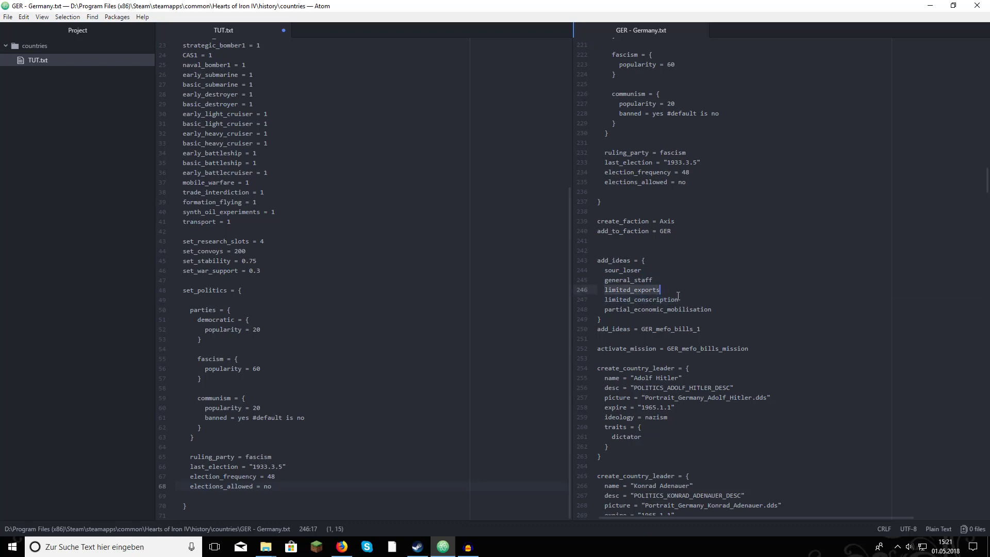
double_click(713, 309)
left_click(679, 300)
scroll(642, 291, "down", 3)
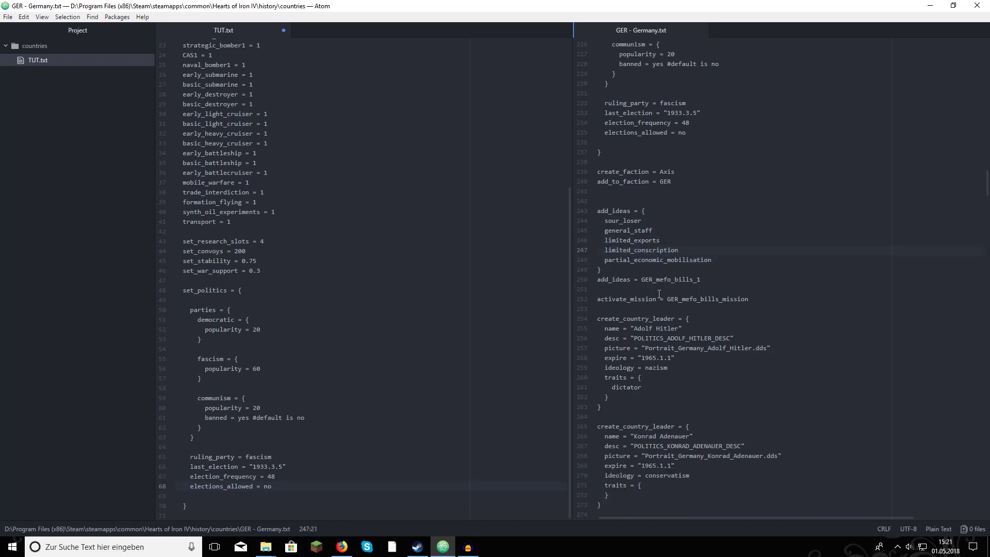
scroll(642, 289, "down", 1)
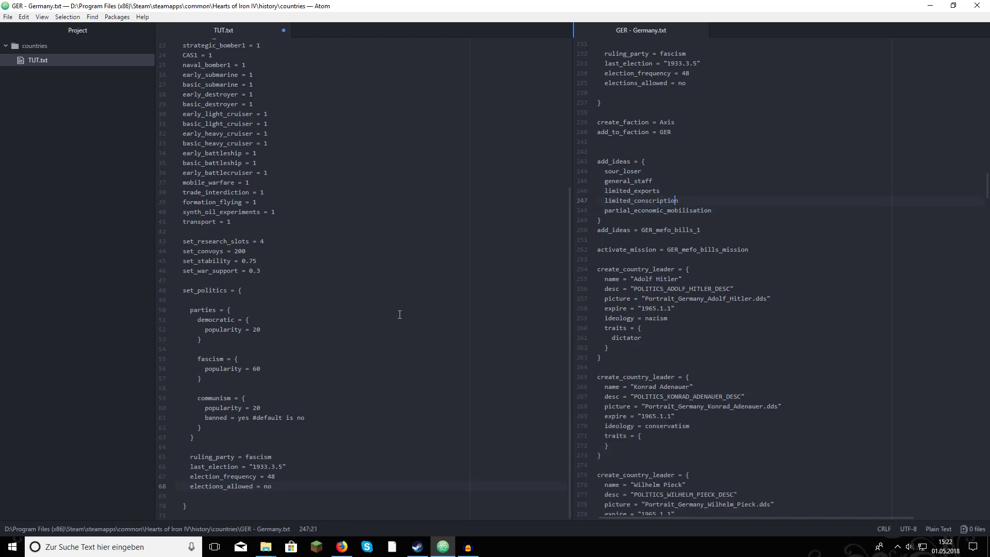
- Review TUT.txt back to its beginning and save all open files
left_click(207, 506)
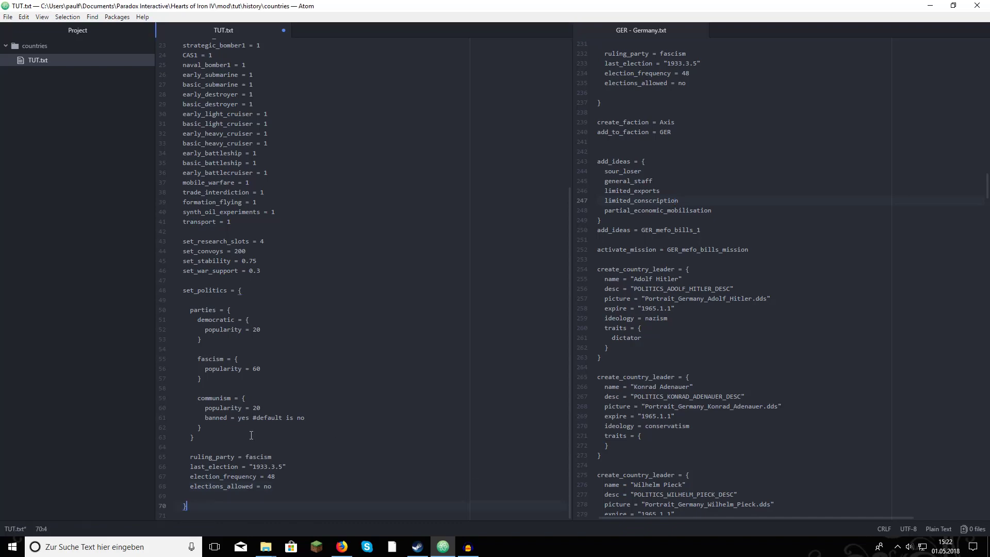
scroll(237, 413, "up", 7)
scroll(258, 371, "down", 6)
scroll(267, 352, "up", 3)
scroll(268, 352, "up", 3)
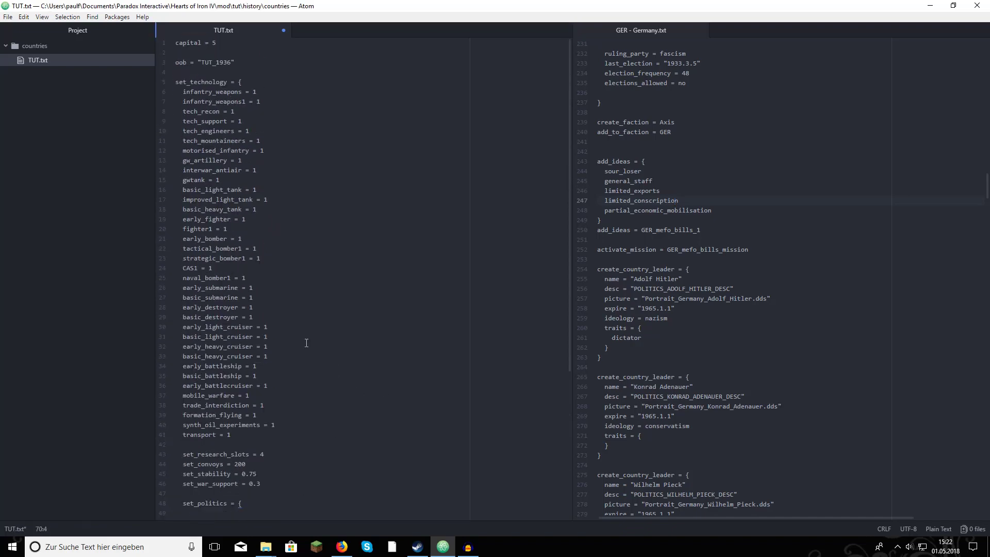
left_click(8, 17)
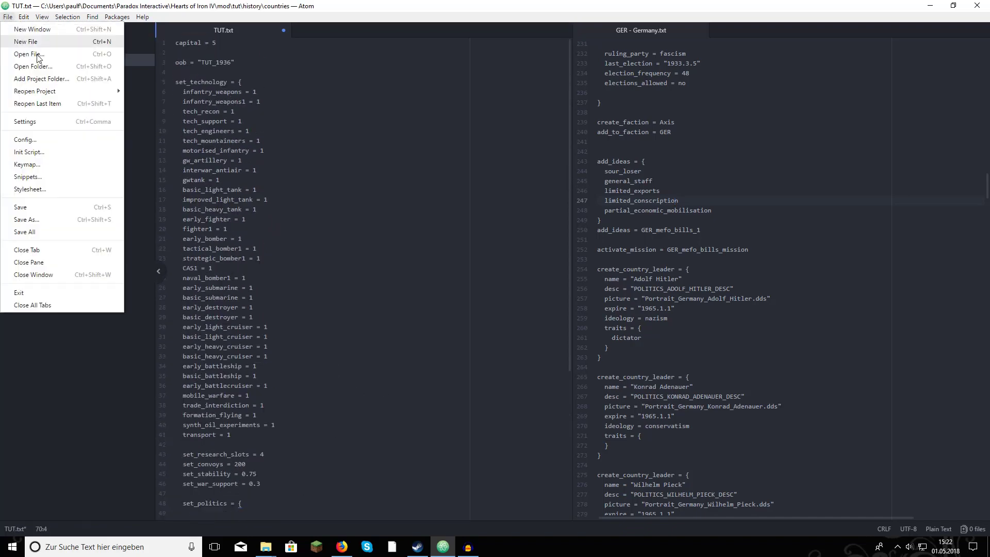
left_click(42, 228)
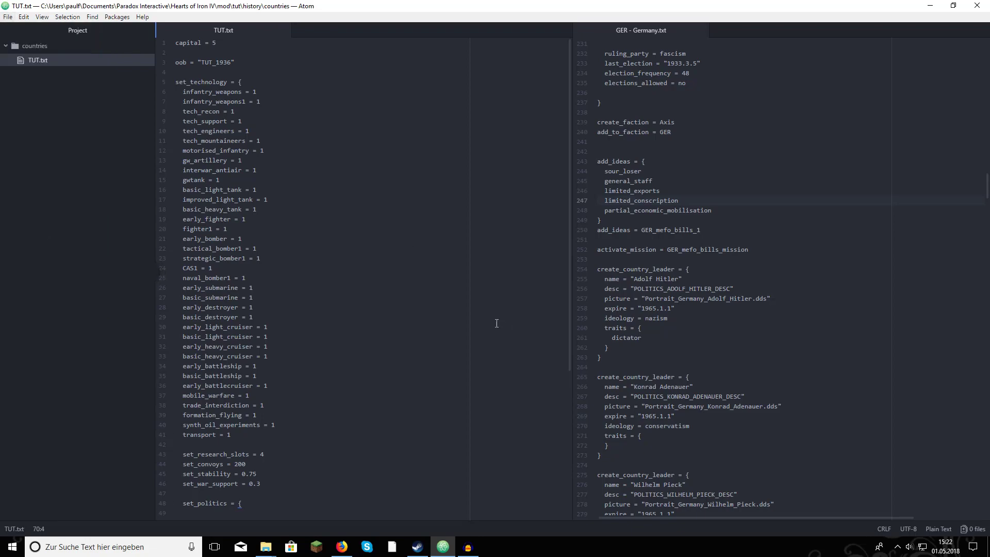
- Create a new folder named states in the tut mod's history folder in File Explorer
left_click(453, 550)
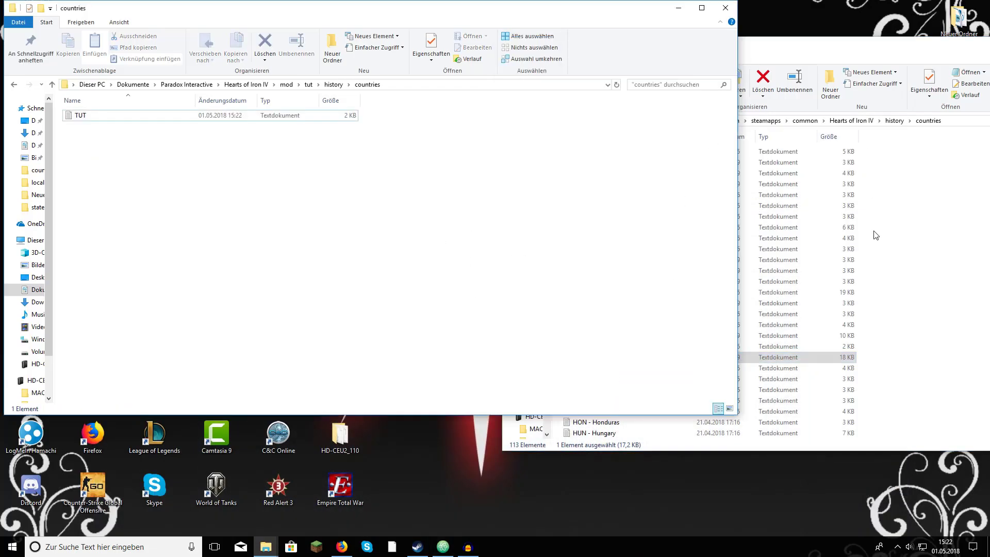
left_click(334, 85)
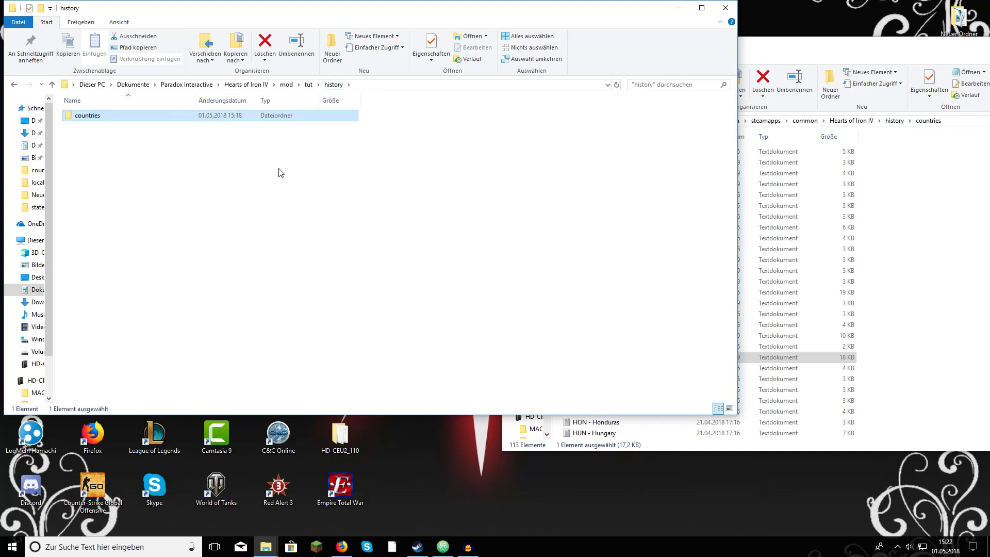
right_click(279, 168)
mouse_move(388, 290)
left_click(458, 296)
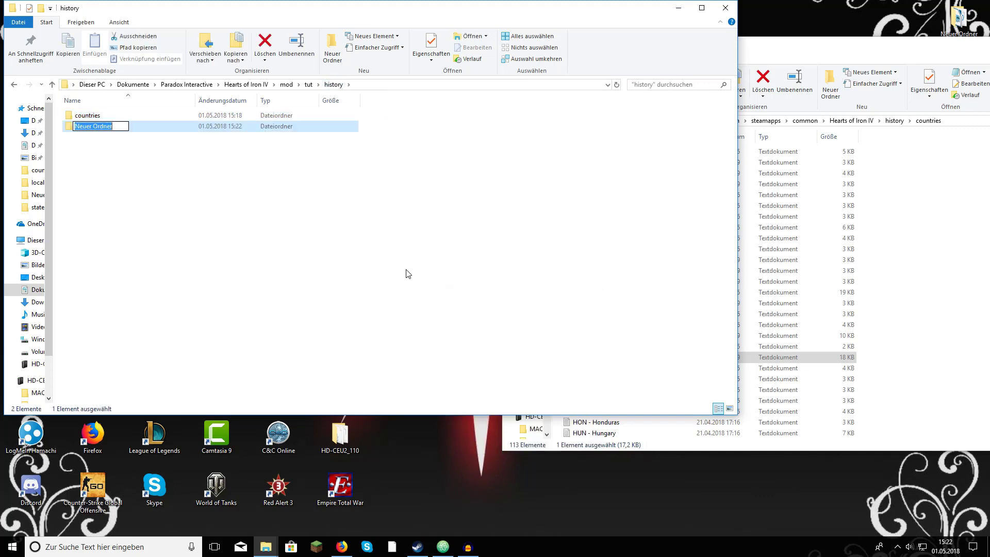
type("states")
left_click(407, 271)
- Open the game installation's history/states folder and place its window beside the mod's history folder
left_click(984, 273)
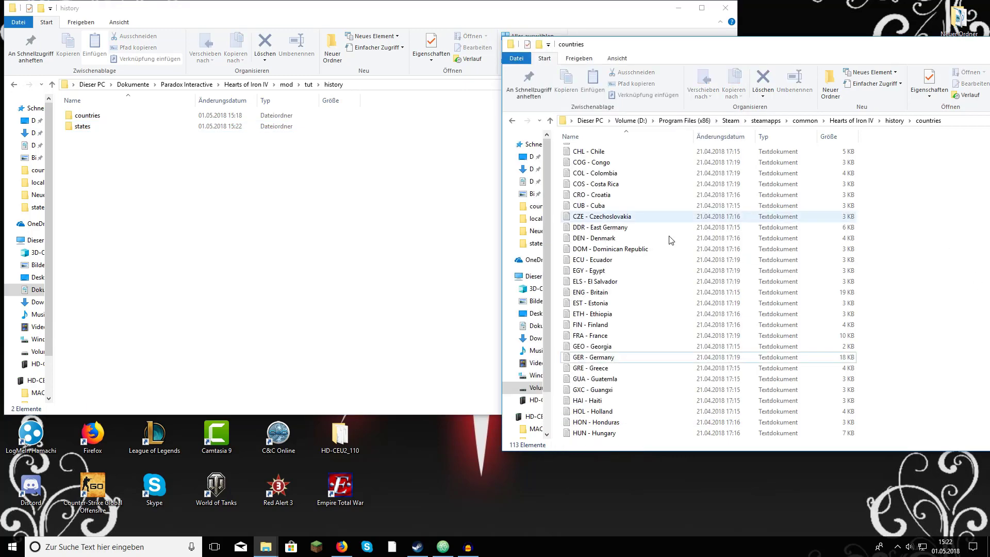
left_click(893, 124)
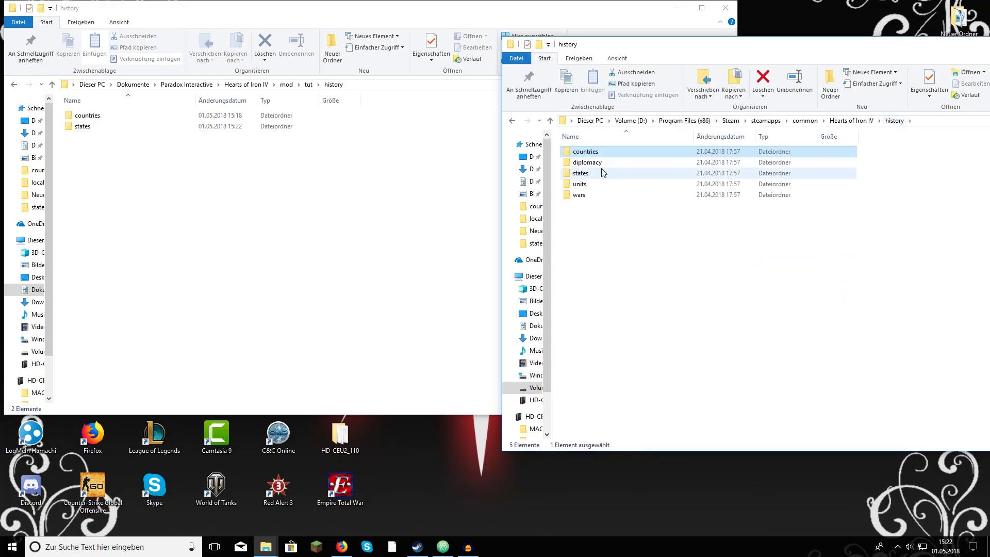
double_click(599, 173)
left_click_drag(781, 39, 461, 62)
left_click_drag(912, 173, 911, 151)
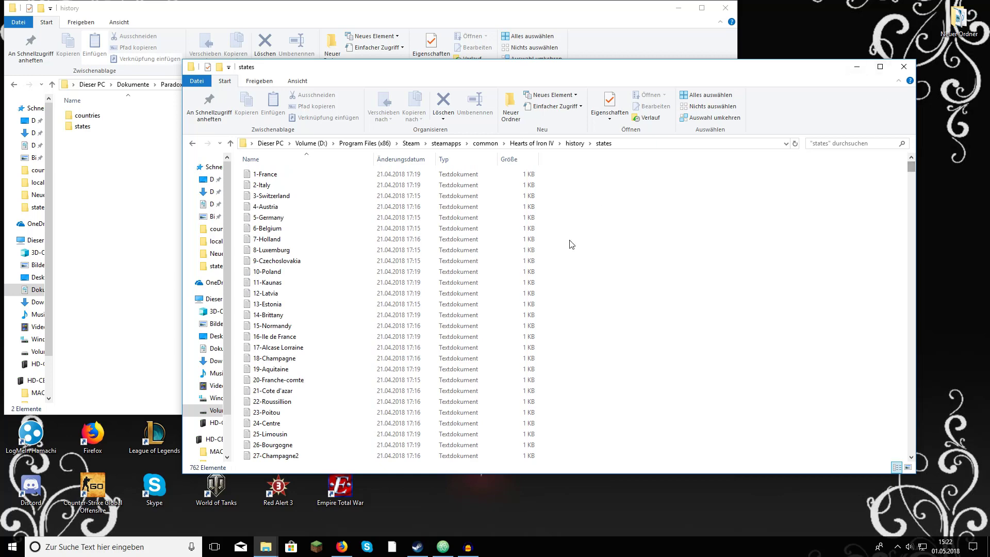
- Open the game's 5-Germany state file from the states folder to view its structure, and close it again
left_click_drag(608, 188, 330, 420)
left_click(586, 411)
left_click(418, 546)
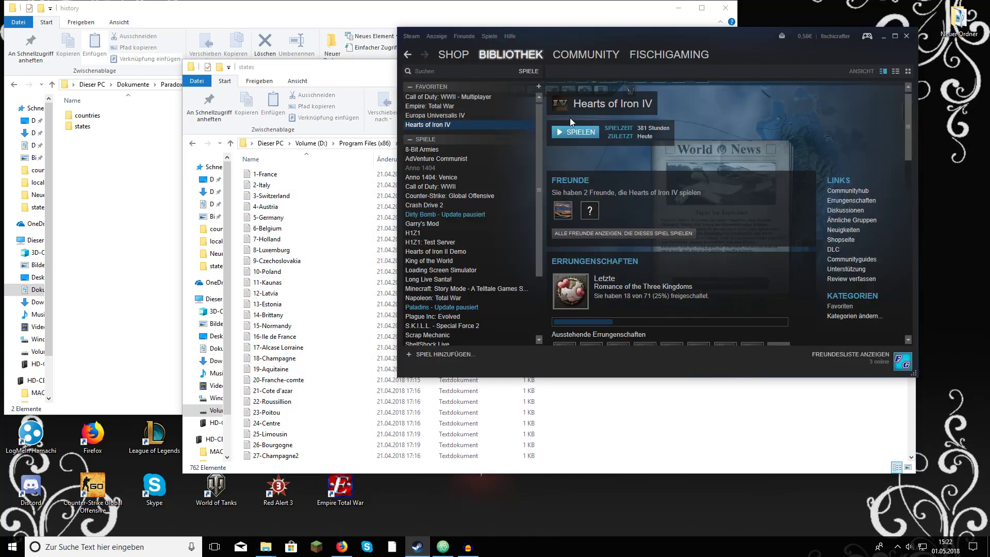
left_click(363, 64)
left_click(289, 218)
double_click(289, 217)
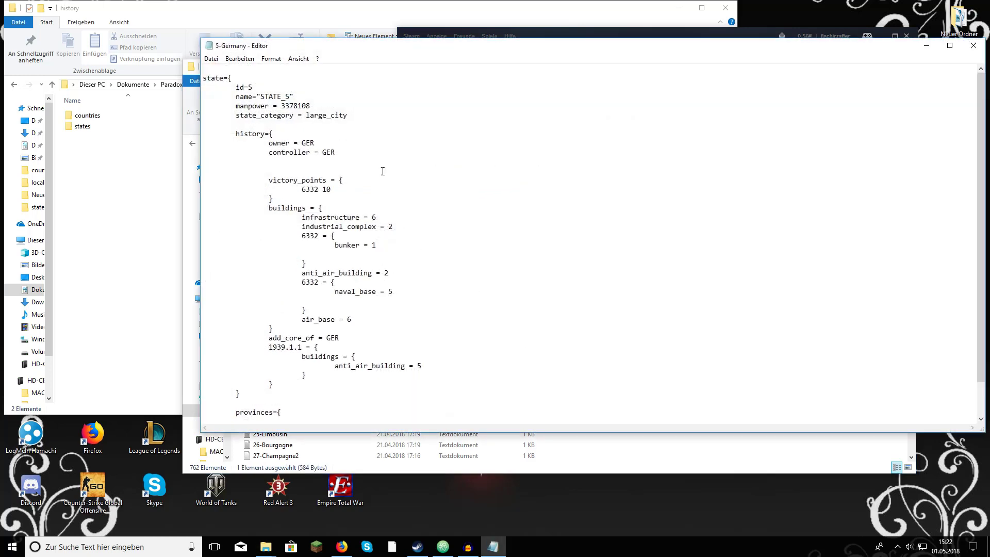
left_click(977, 45)
left_click(721, 277)
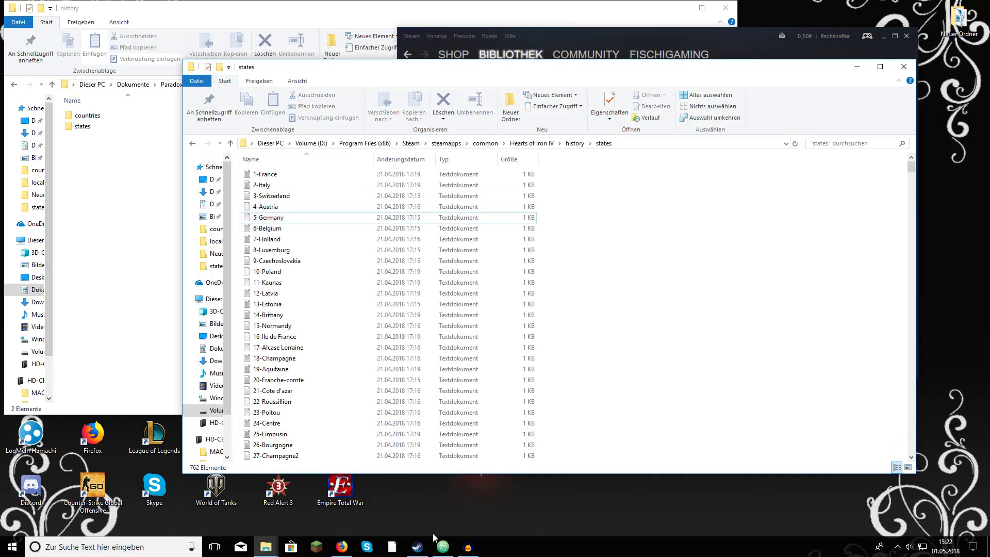
- Switch to Steam, open the Hearts of Iron IV properties and confirm -debug as the launch option
left_click(418, 547)
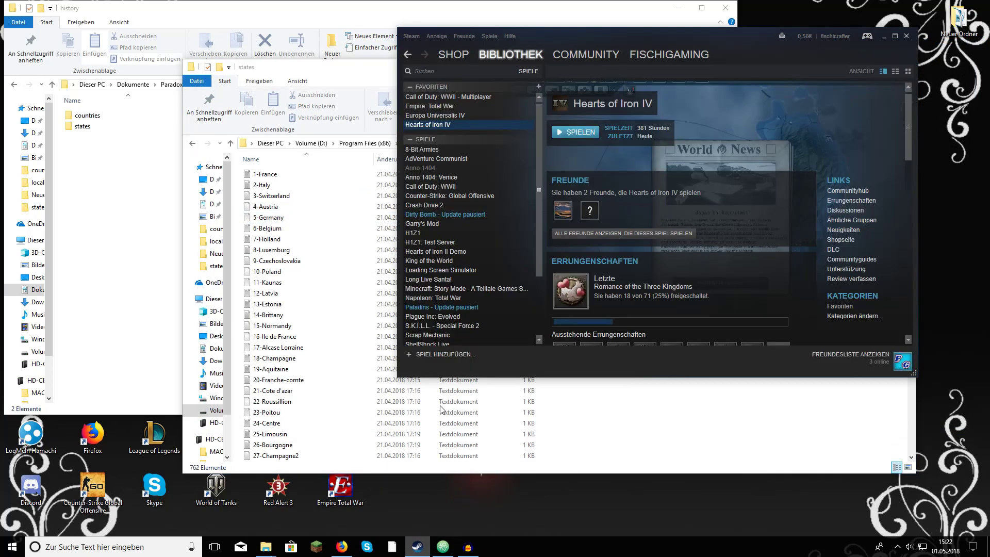
right_click(444, 125)
left_click(466, 281)
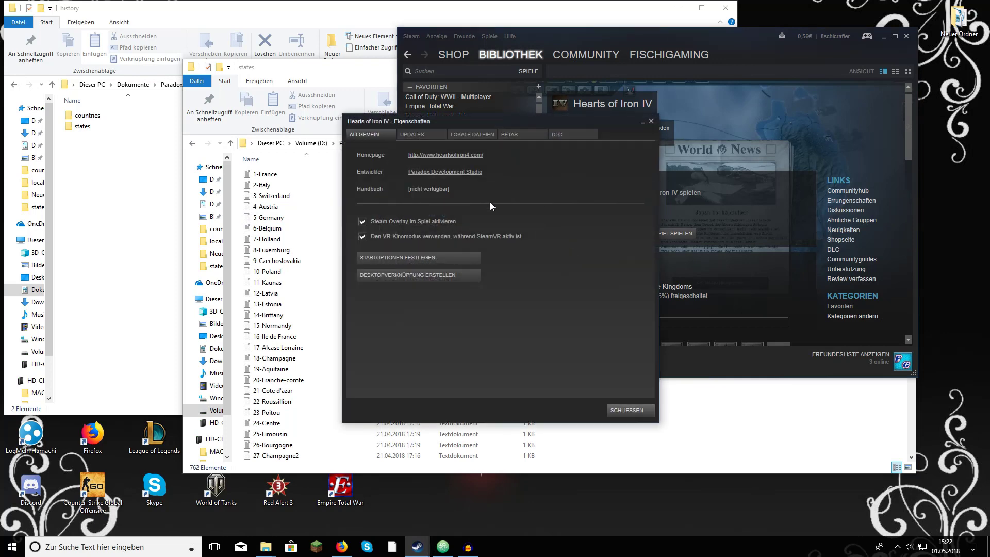
left_click(412, 258)
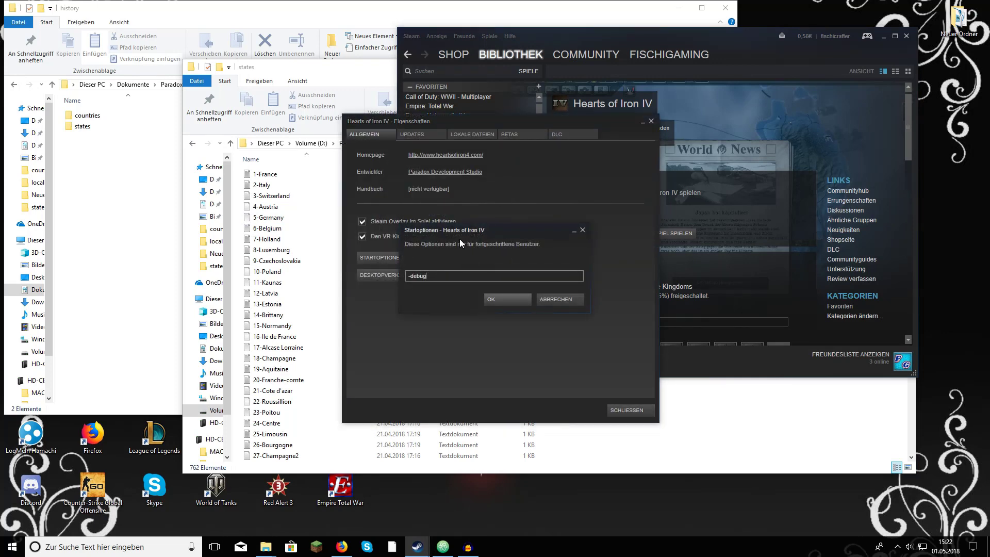
left_click_drag(463, 236, 474, 235)
left_click_drag(496, 122, 649, 130)
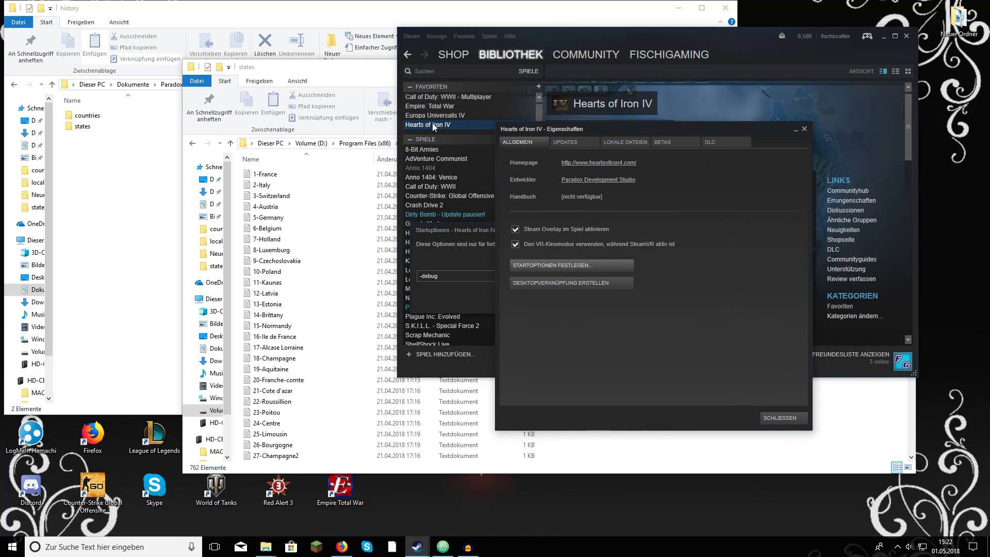
left_click(478, 234)
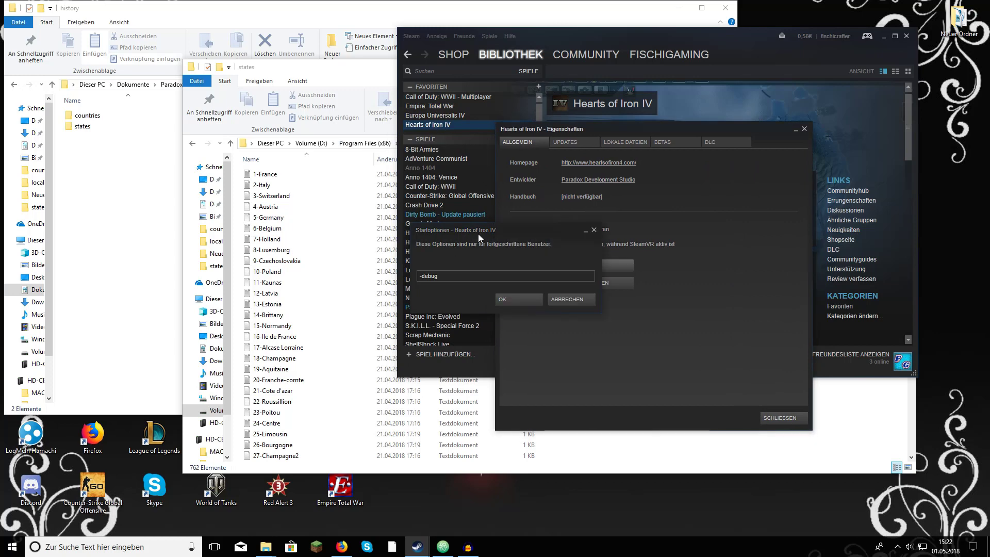
left_click(524, 297)
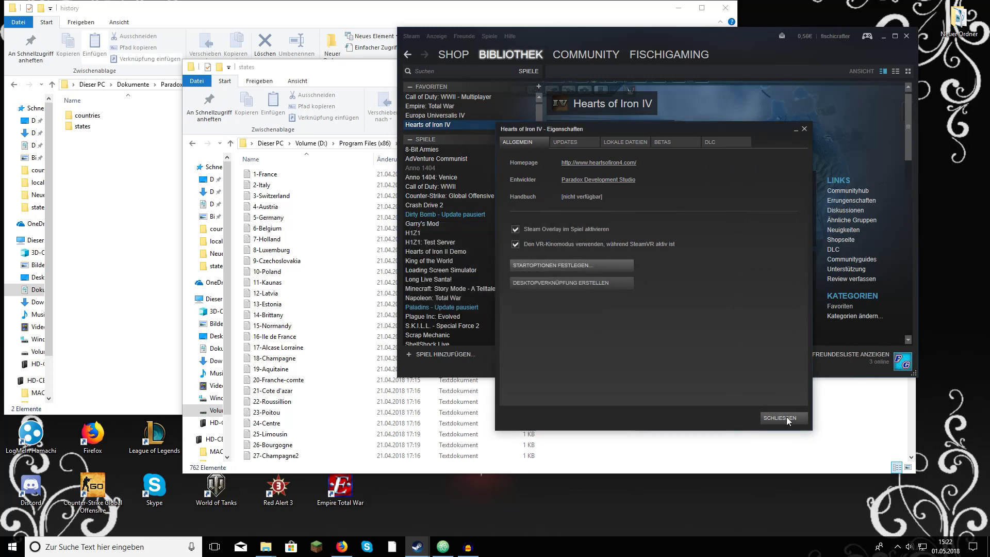
left_click(782, 417)
- Launch Hearts of Iron IV with the Tutorial mod enabled, checking the DLC list before starting the game
left_click(585, 131)
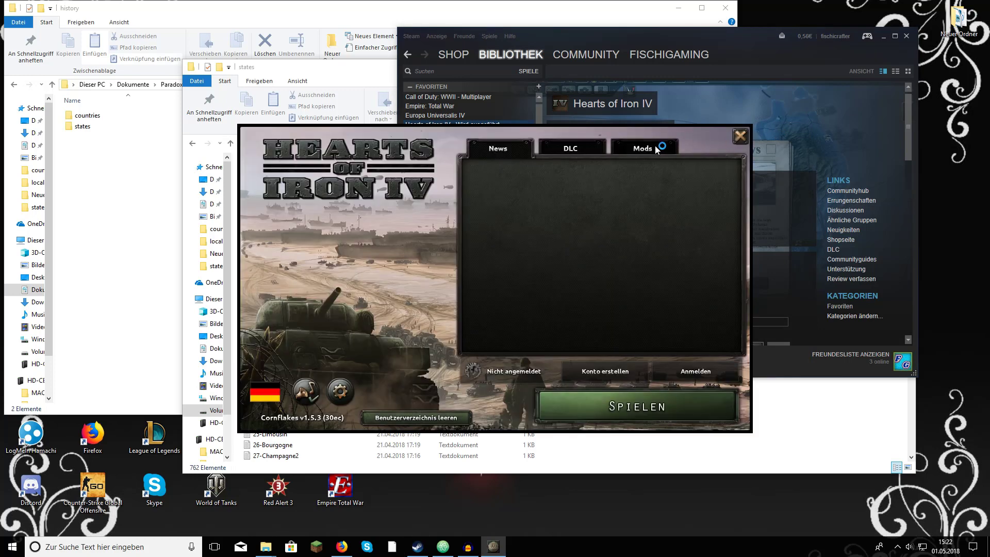
left_click(661, 148)
left_click(567, 305)
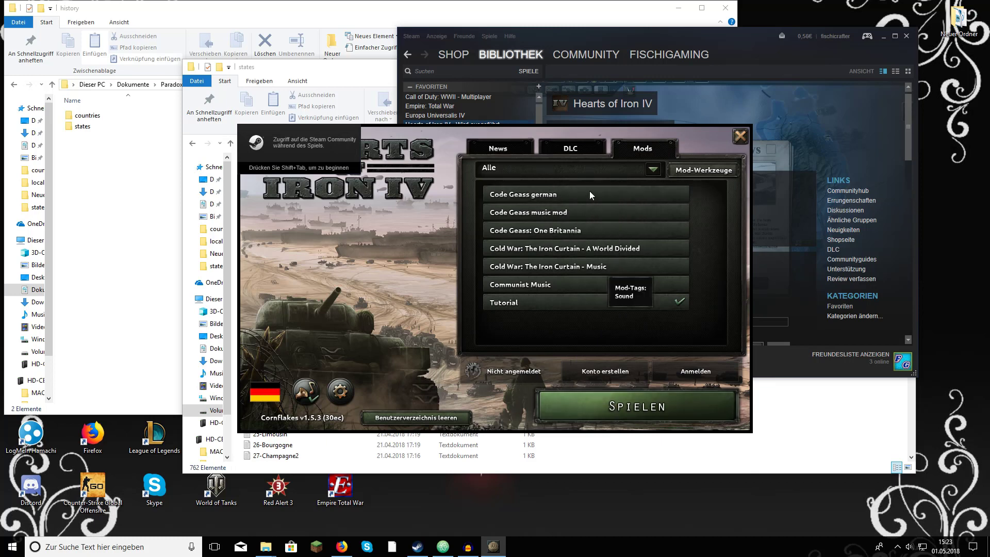
left_click(570, 148)
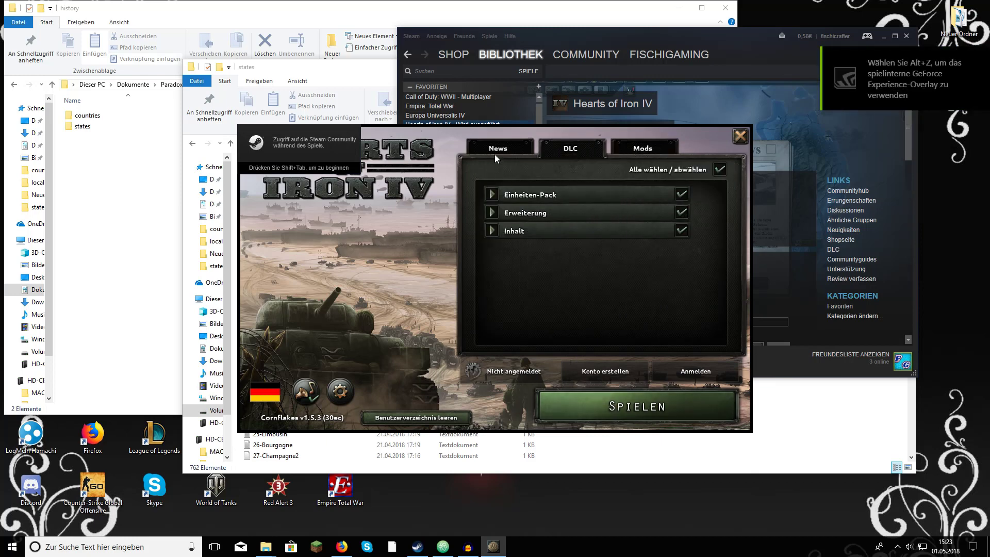
left_click(624, 407)
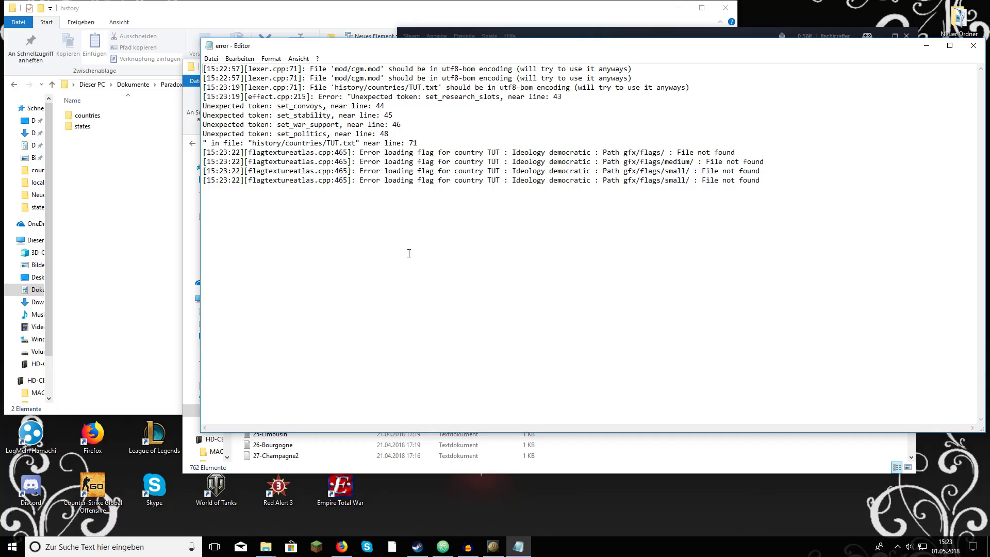
- Examine the error log's utf8-bom encoding entries and the missing flag entries for country TUT
left_click_drag(482, 52, 414, 138)
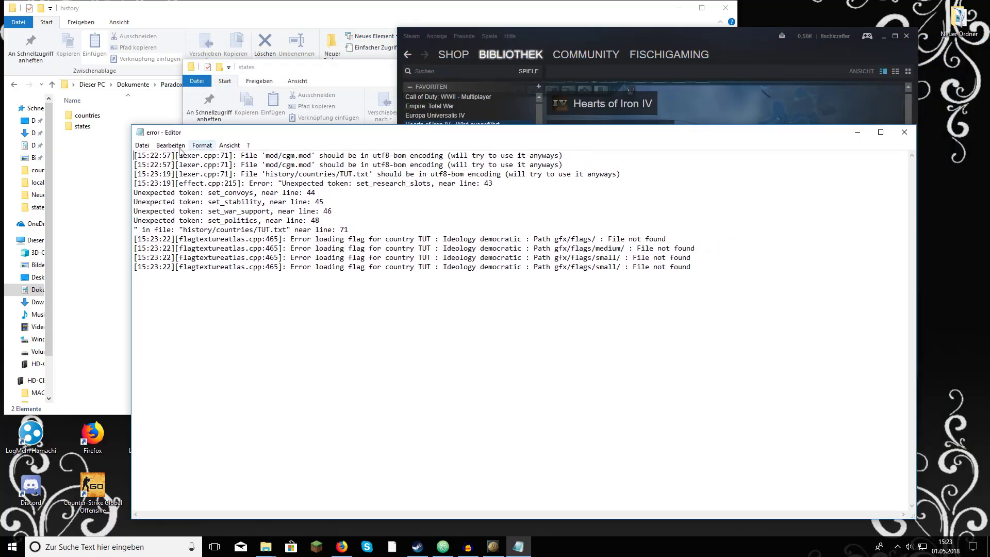
left_click_drag(134, 155, 732, 296)
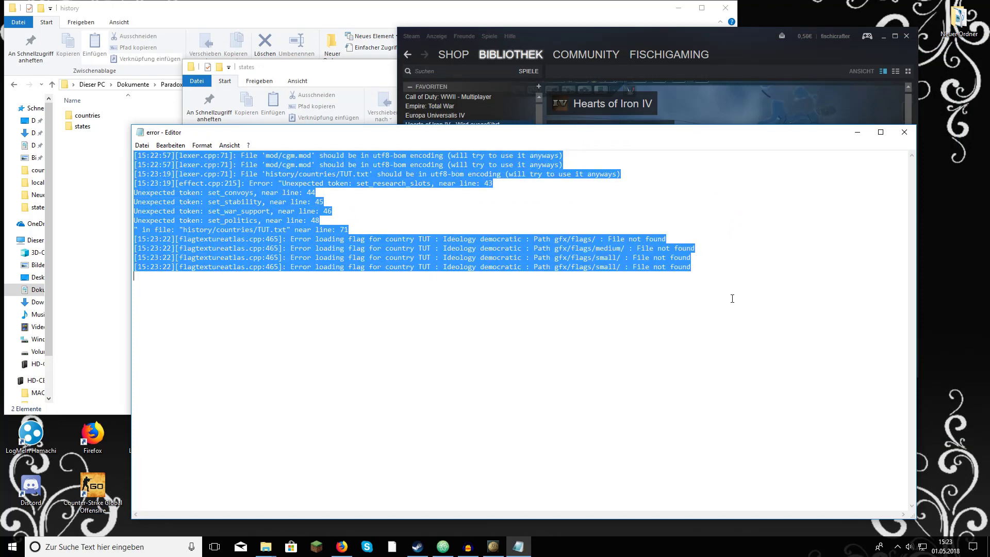
left_click(732, 296)
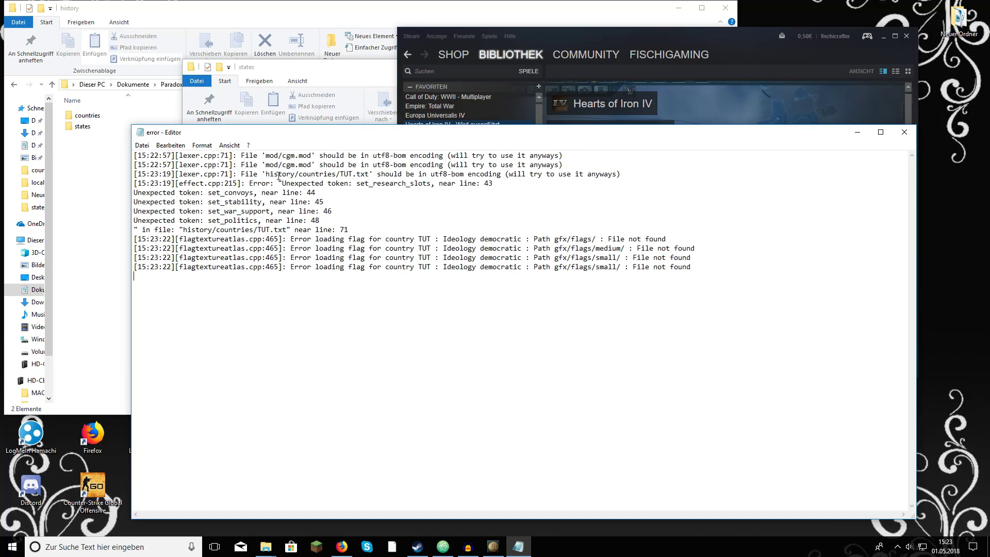
left_click_drag(246, 154, 604, 161)
left_click(405, 155)
left_click_drag(298, 238, 275, 237)
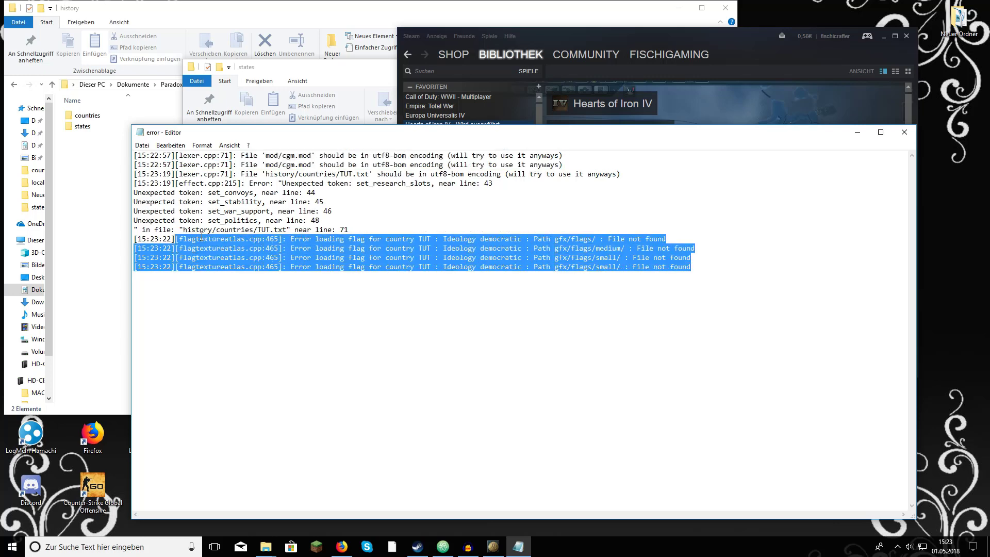
left_click(330, 222)
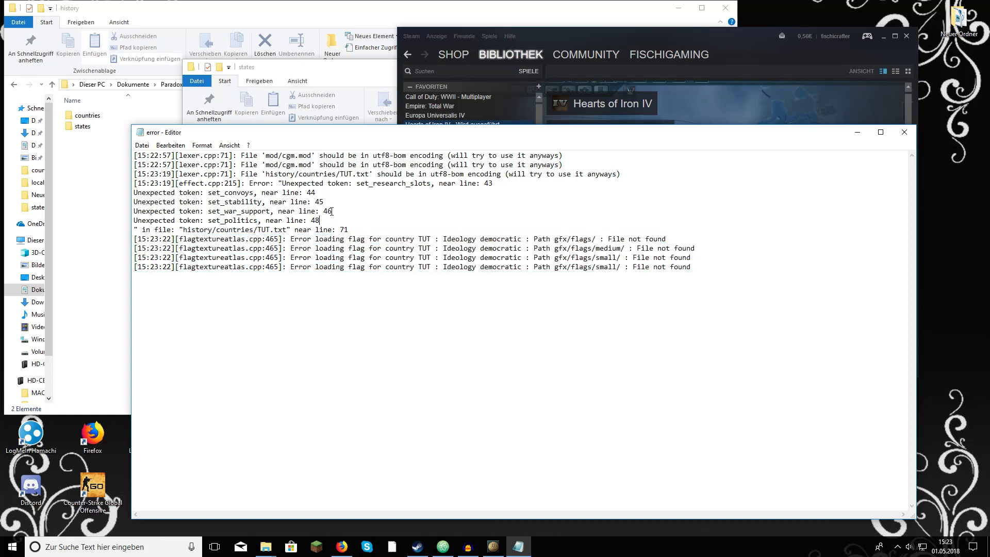
- Examine the logged set_politics, set_war_support and set_stability errors and look up the corresponding lines in TUT.txt in Atom
double_click(257, 220)
left_click(261, 219)
double_click(242, 211)
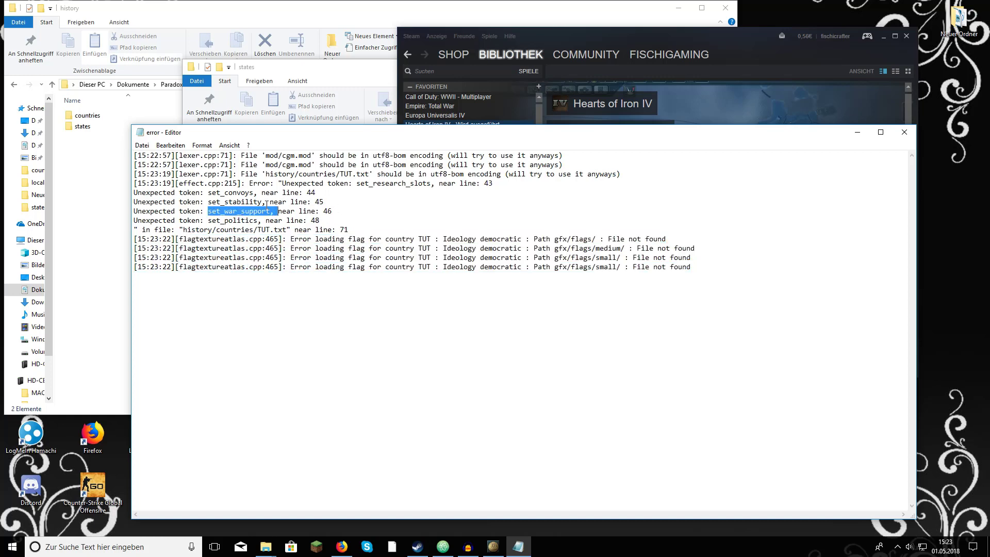
left_click(266, 201)
double_click(266, 201)
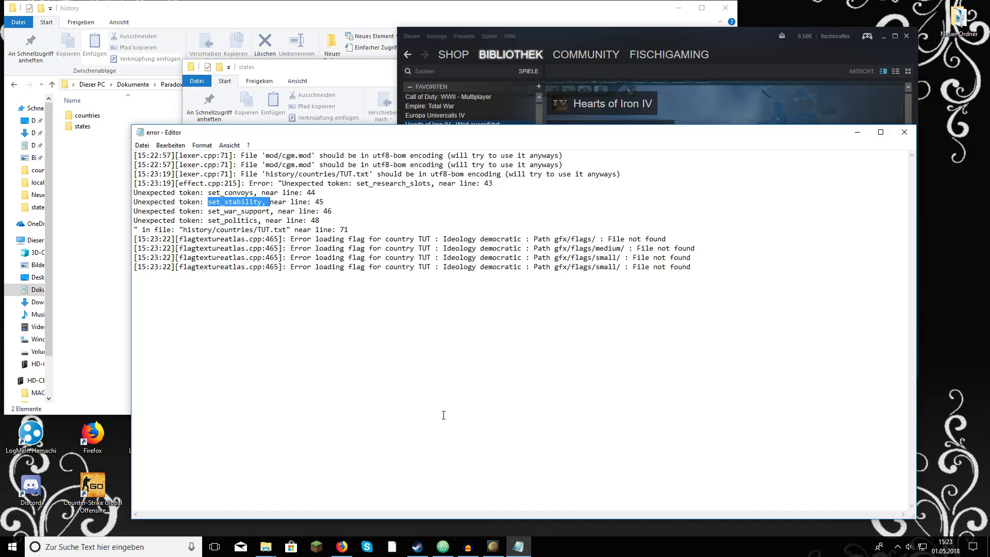
left_click(443, 547)
scroll(277, 222, "down", 5)
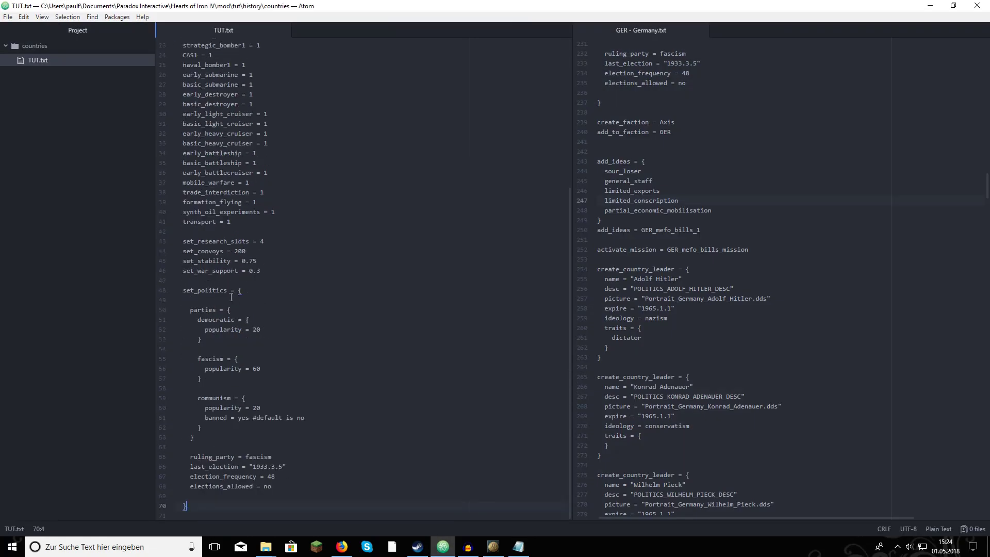
- Start a single-player game as Deutsches Reich in the 1 Januar, 1936 scenario, close the error log and return to the game
left_click(504, 547)
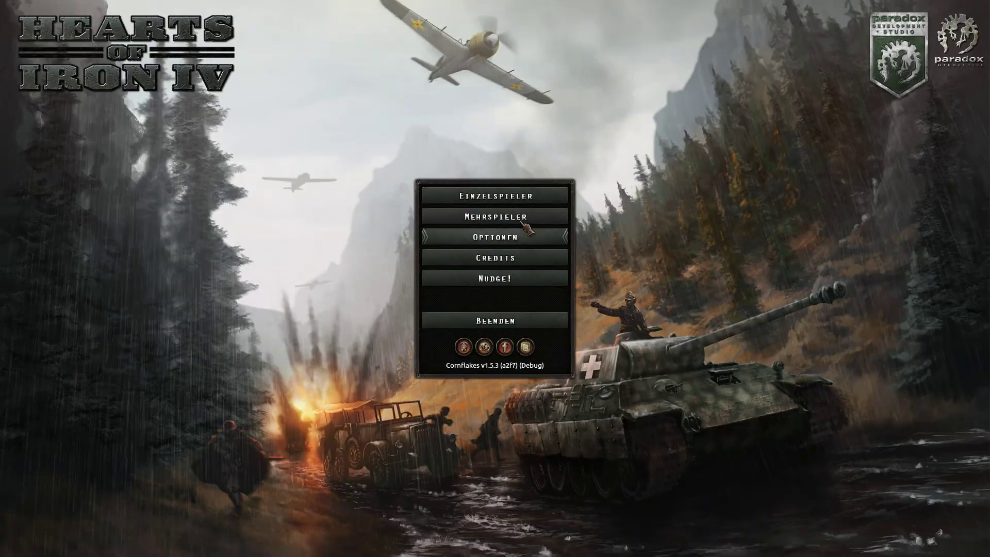
left_click(531, 196)
left_click(532, 217)
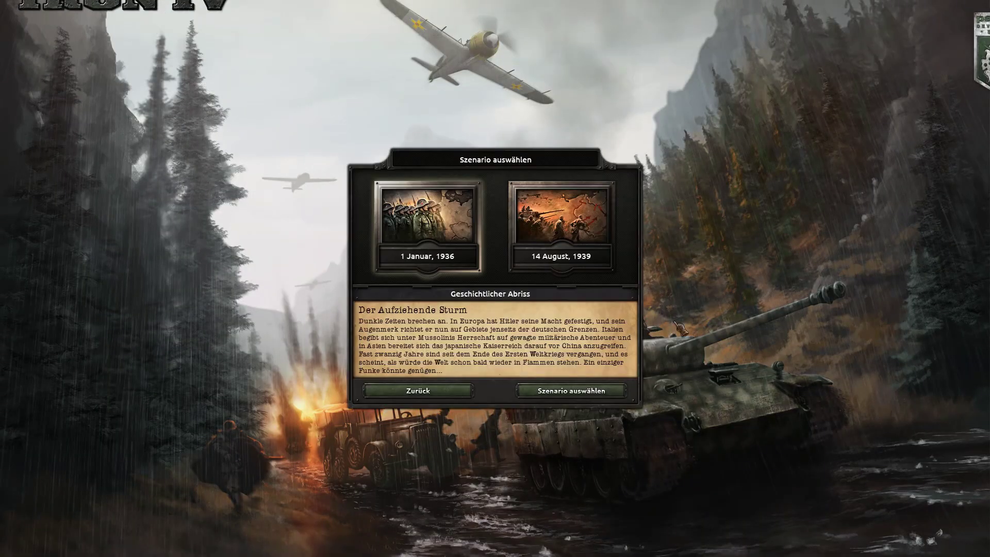
left_click(578, 389)
left_click(538, 447)
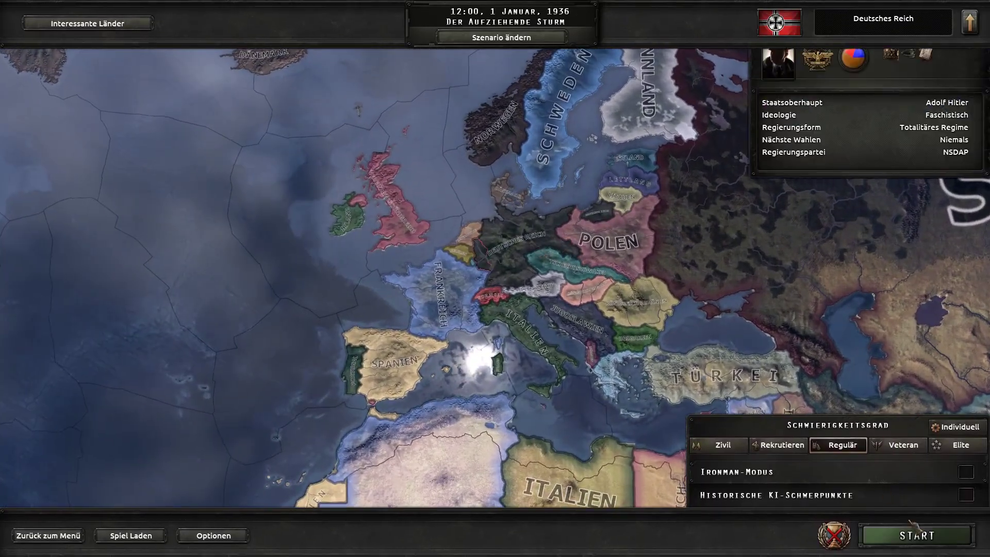
left_click(910, 523)
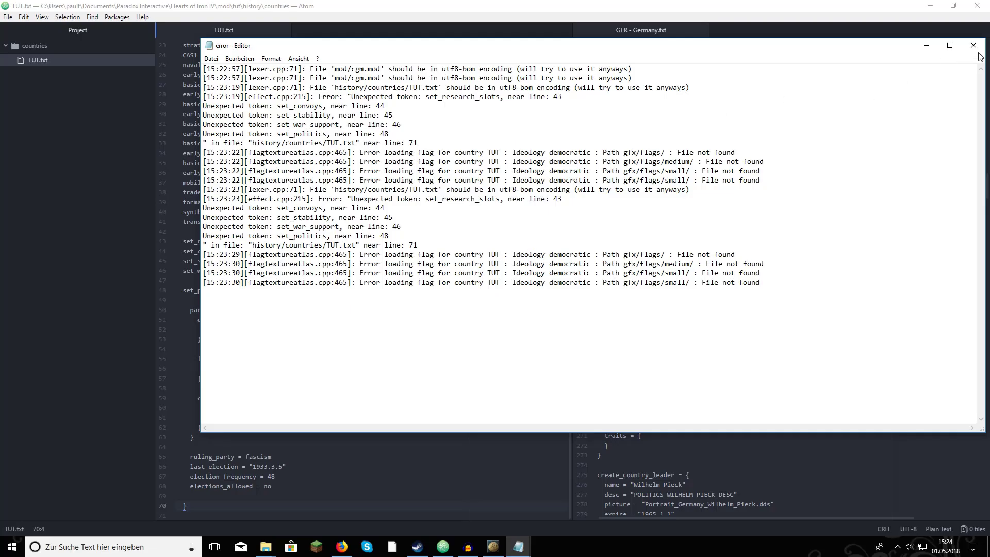
left_click(974, 46)
left_click(494, 546)
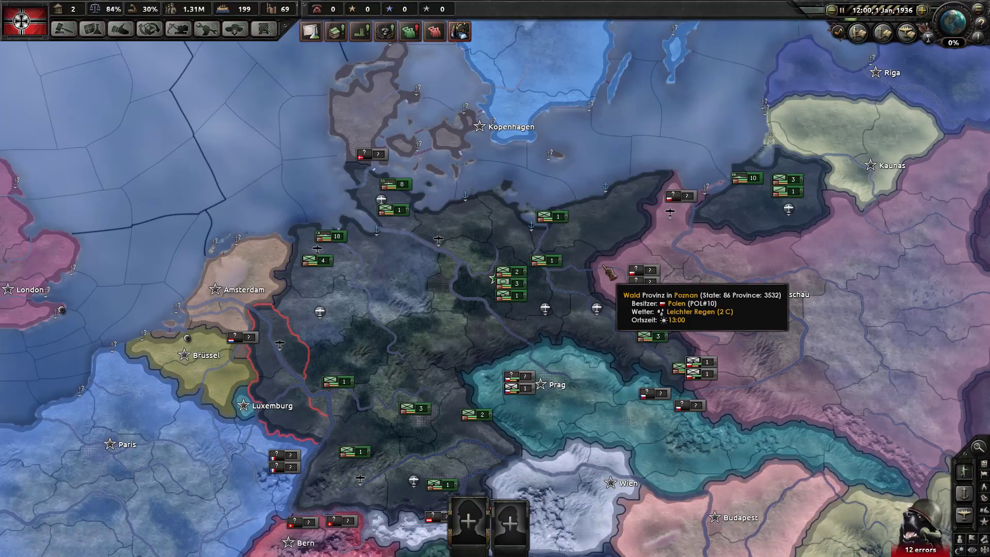
- Inspect the debug details, including the state IDs, of Hinterpommern and Ostpreußen on the map
scroll(609, 273, "up", 2)
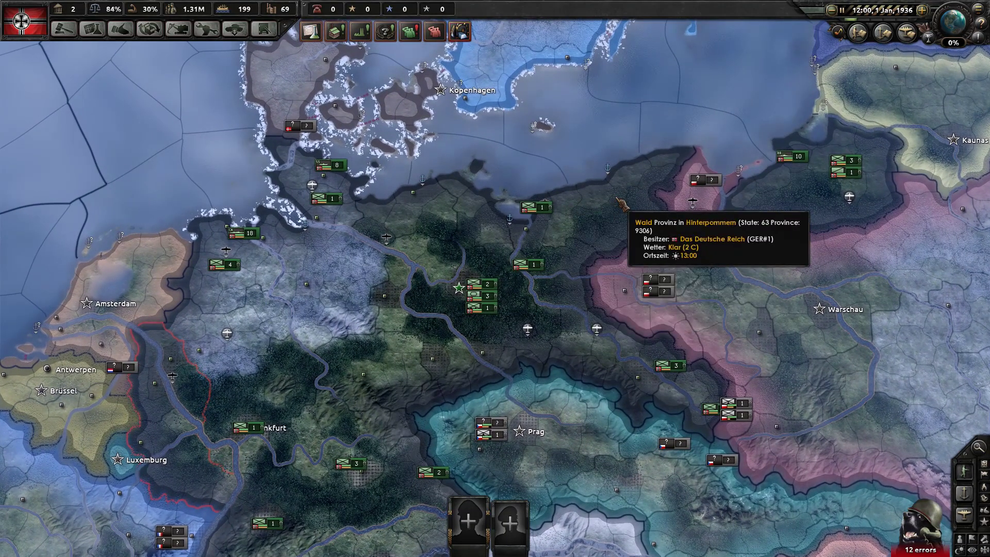
mouse_move(614, 206)
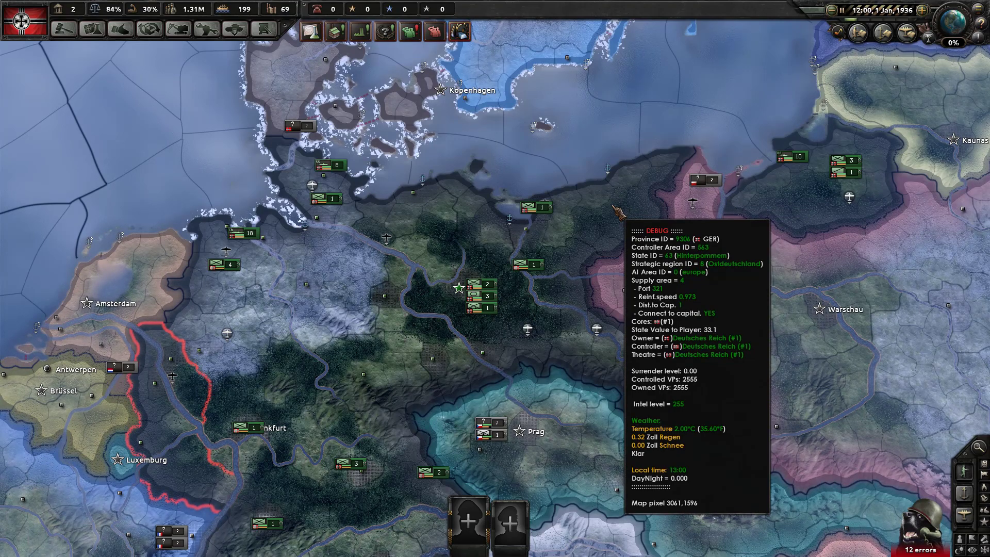
scroll(877, 155, "up", 4)
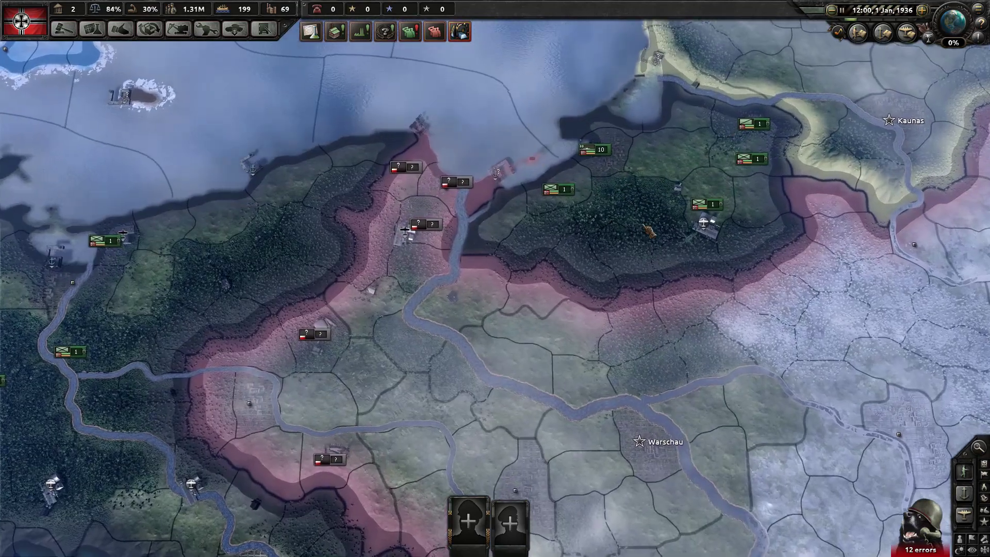
left_click(649, 230)
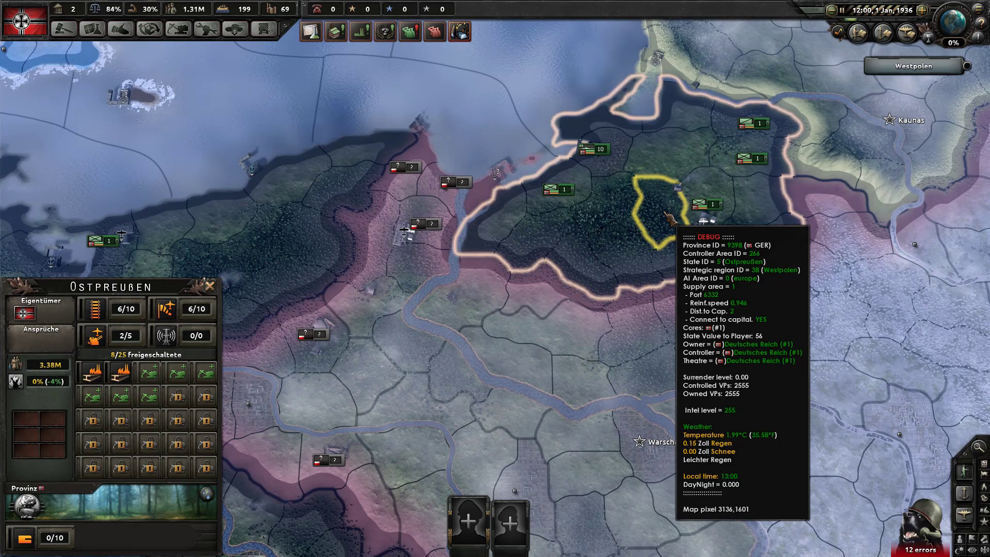
- Select a Hinterpommern province and the capital province in Brandenburg, and inspect Brandenburg's debug details for its state ID
scroll(671, 219, "down", 5)
left_click(546, 212)
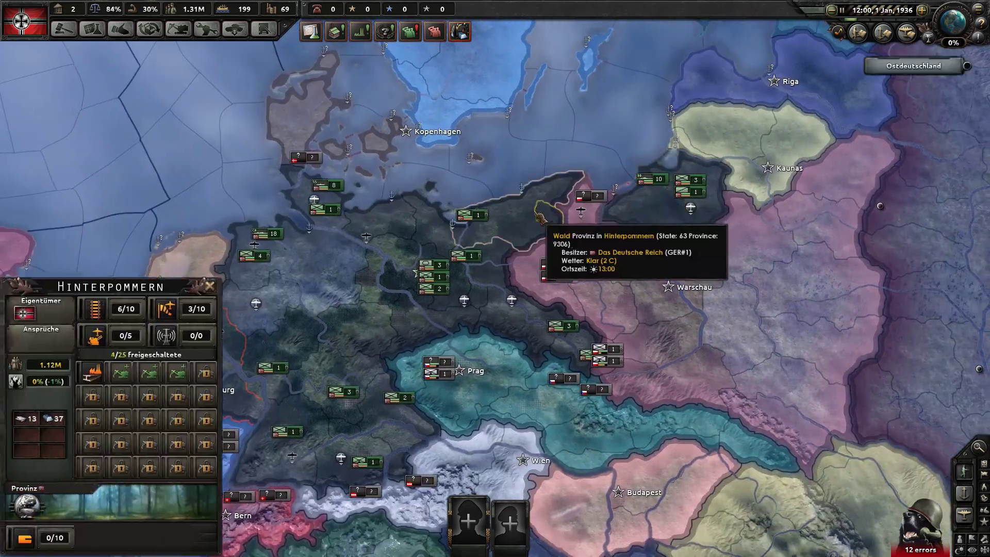
scroll(454, 268, "up", 3)
left_click(392, 293)
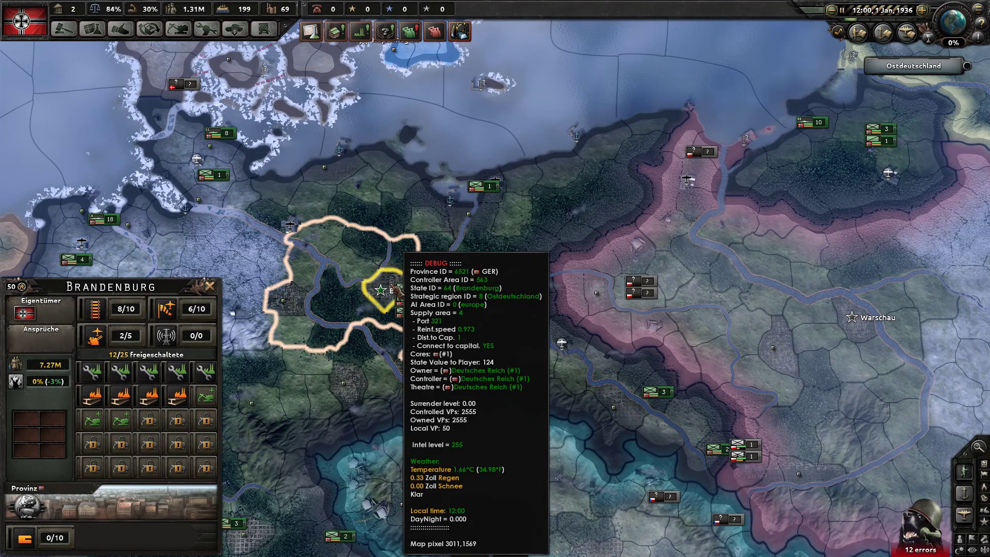
- Inspect the debug details of a coastal Hinterpommern province and switch the map to the mode labelling the states
scroll(395, 289, "down", 3)
scroll(521, 230, "up", 3)
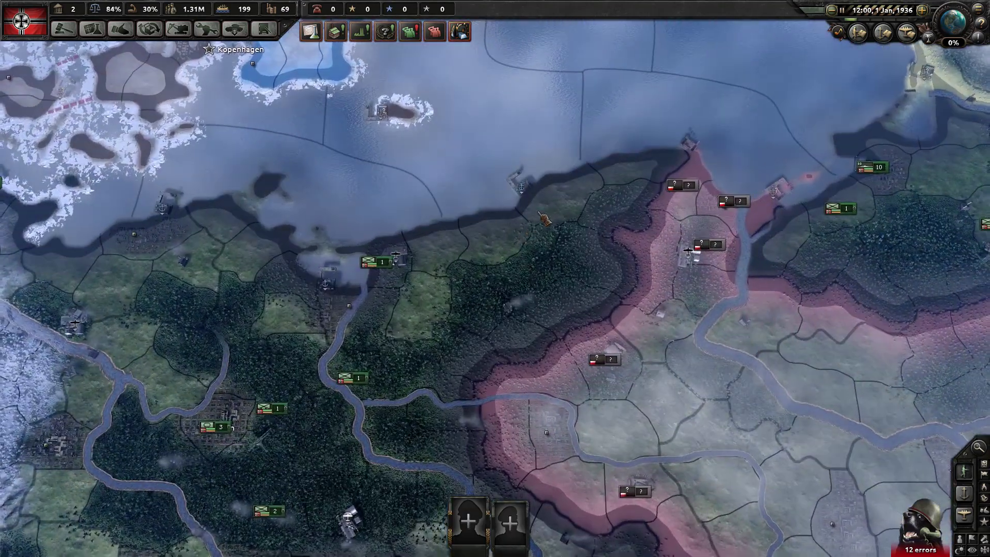
left_click(539, 219)
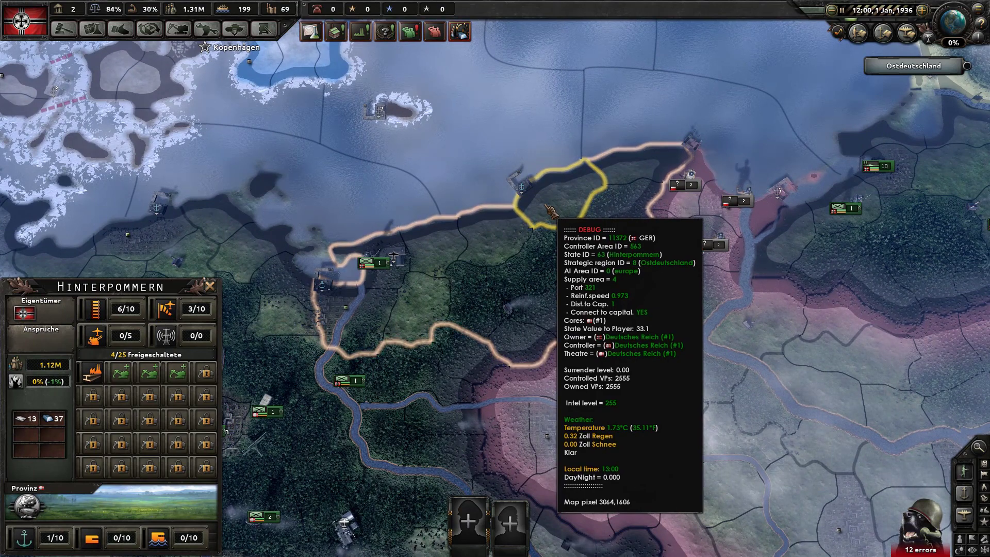
key("e")
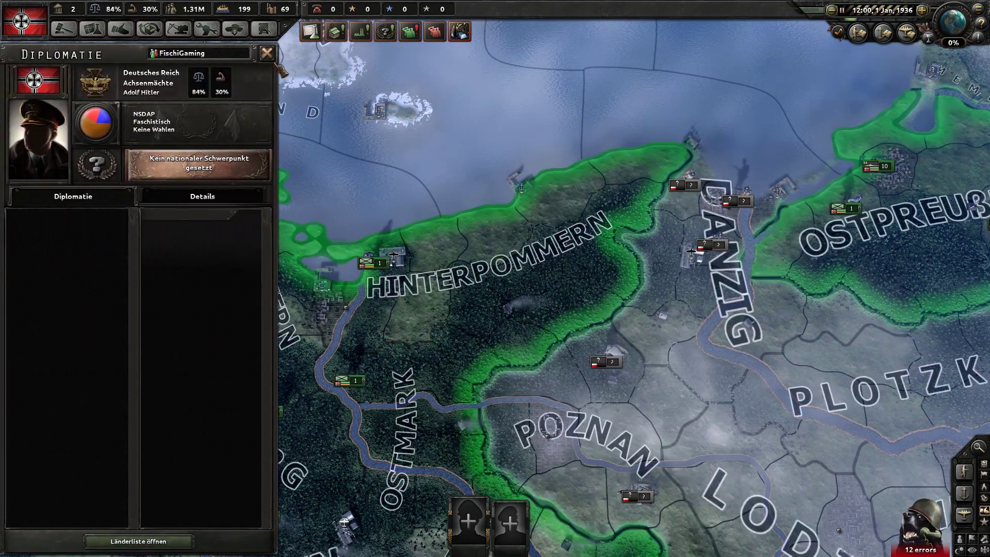
- Select a forested province in Ostpreußen and inspect its debug details for the state ID
key("Escape")
scroll(579, 223, "up", 5)
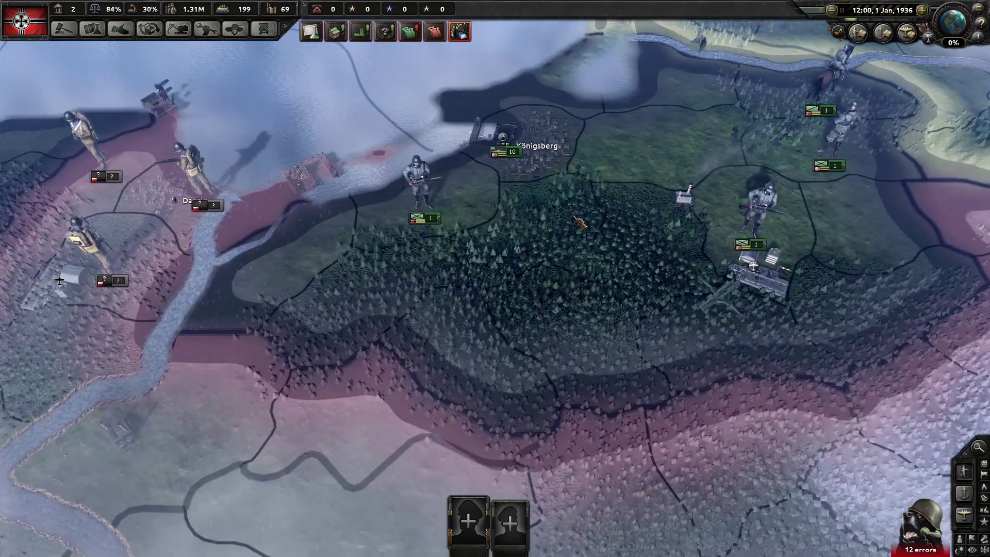
left_click(579, 223)
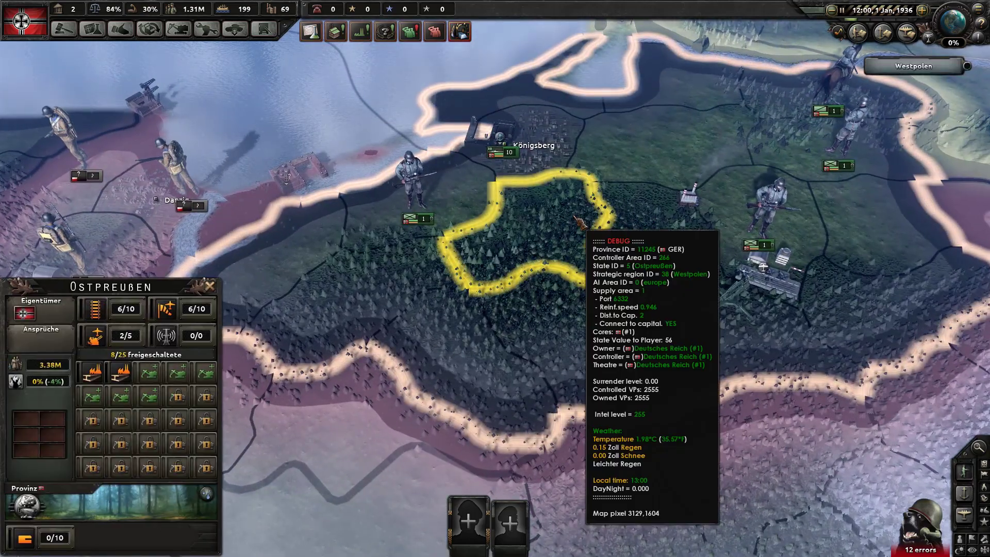
scroll(579, 223, "down", 5)
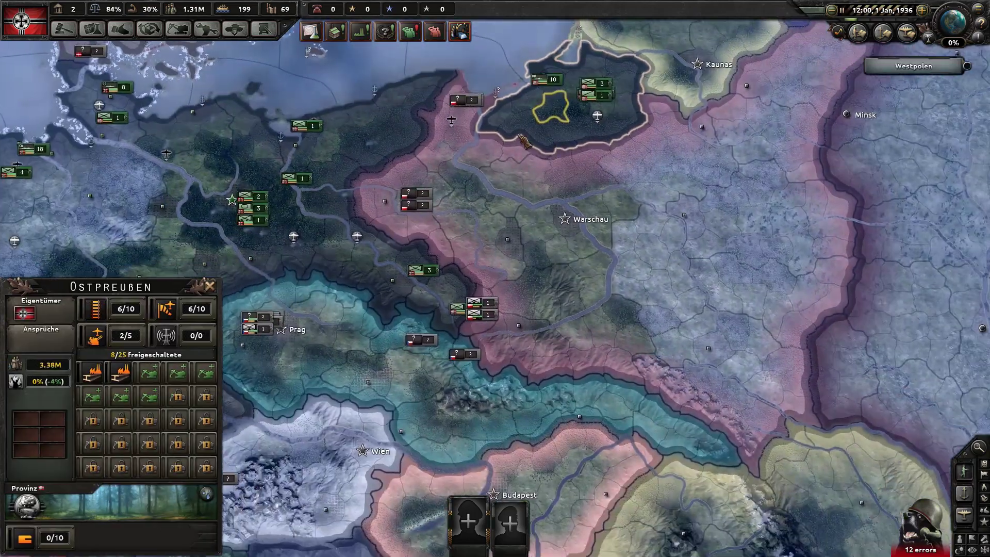
- Quit the game to the desktop, minimise the Atom editor and close the error log
key("Escape")
key("Escape")
left_click(550, 316)
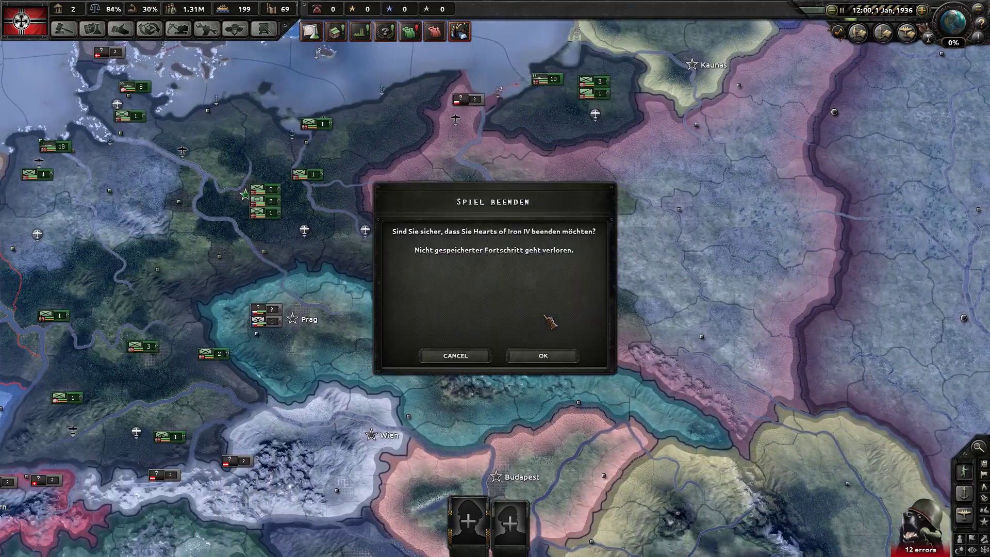
left_click(553, 356)
scroll(275, 57, "up", 6)
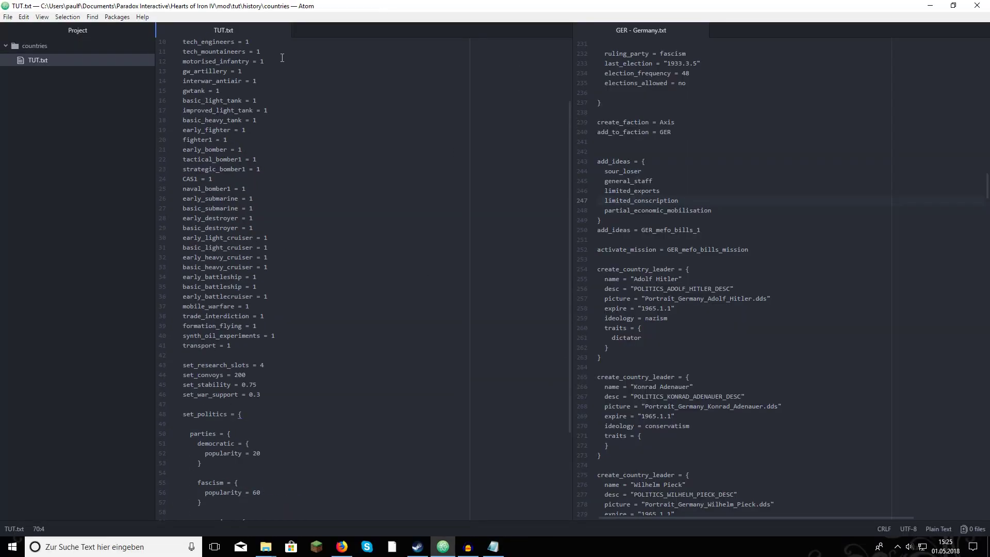
left_click(443, 547)
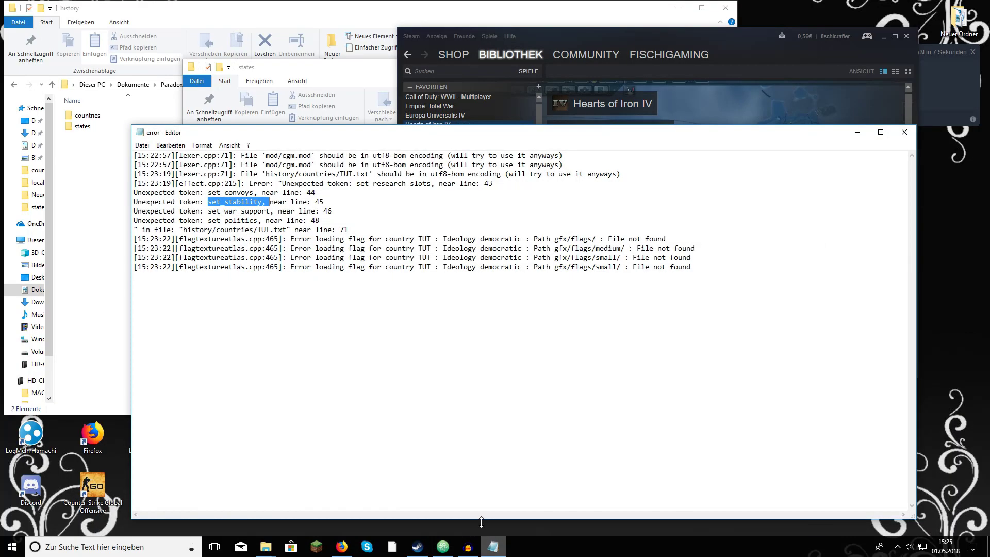
left_click(897, 132)
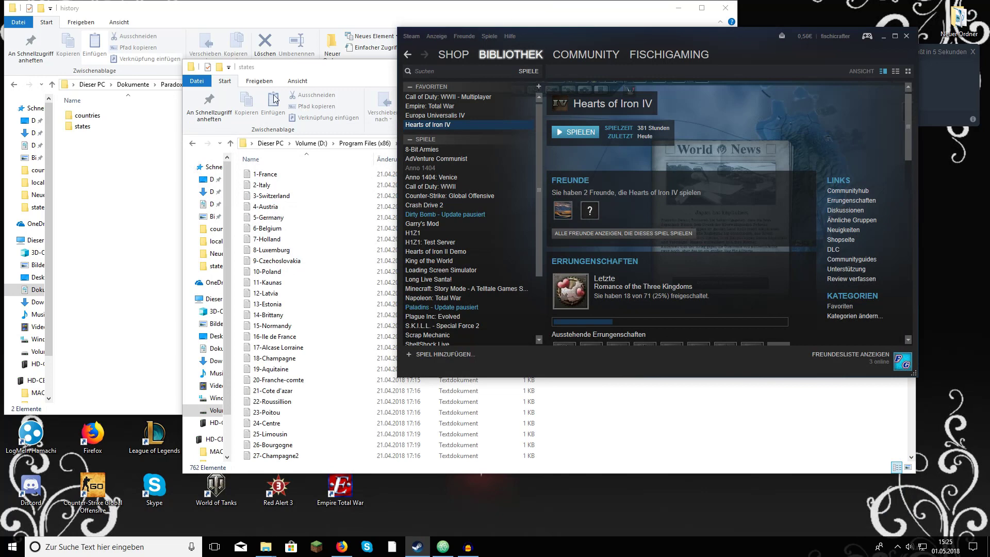
- Copy the 5-Germany file from the game's history/states folder into the tut mod's history/states folder
left_click(294, 221)
left_click(294, 219)
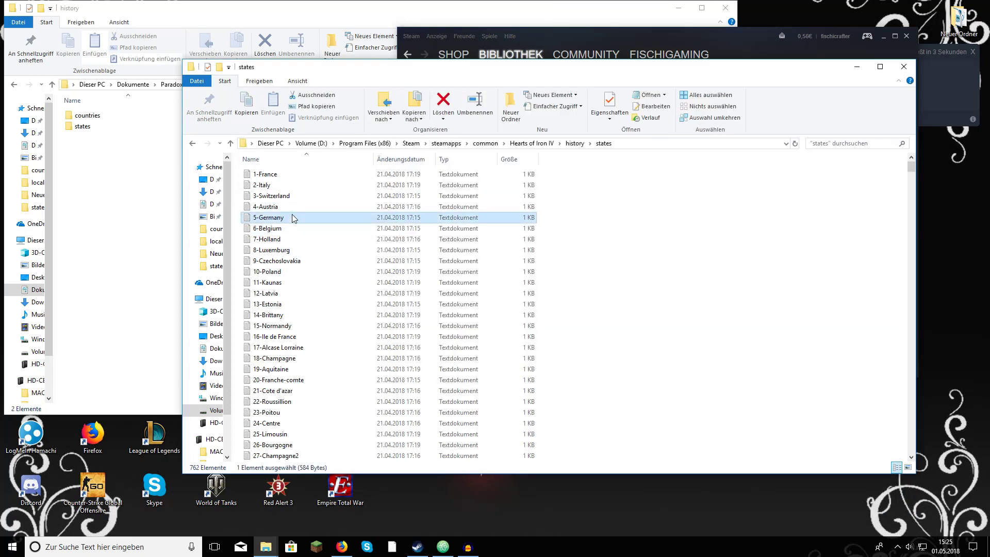
key("ctrl+c")
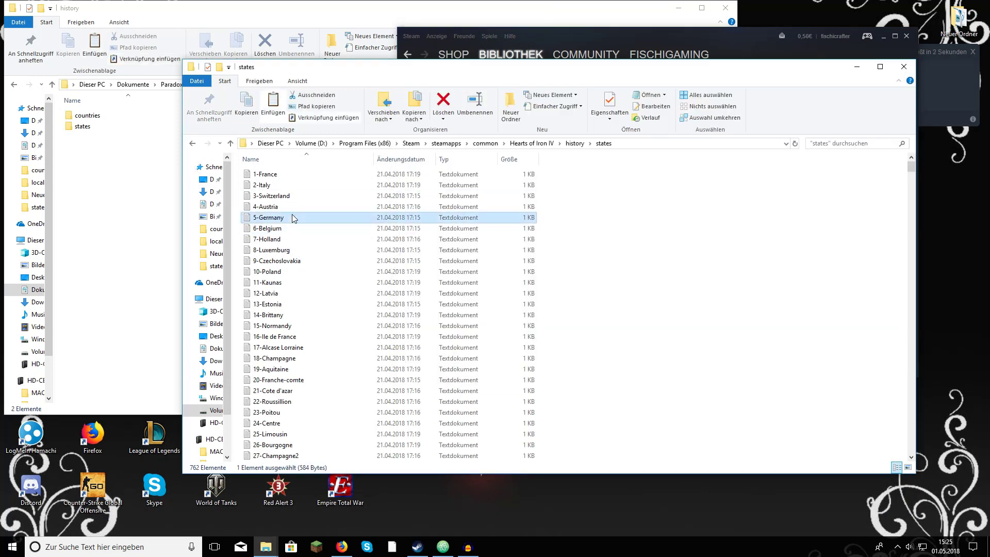
left_click(103, 132)
double_click(104, 132)
key("ctrl+v")
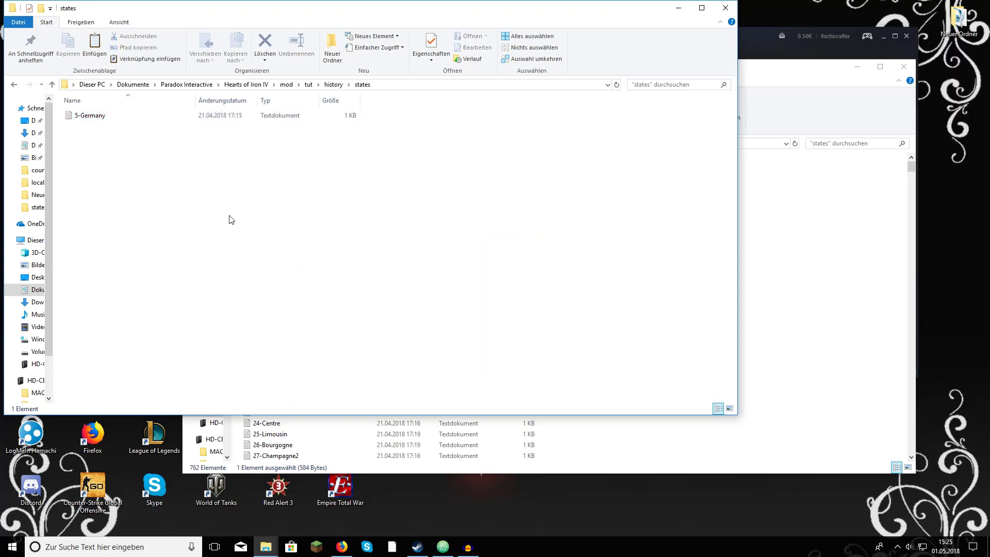
double_click(228, 120)
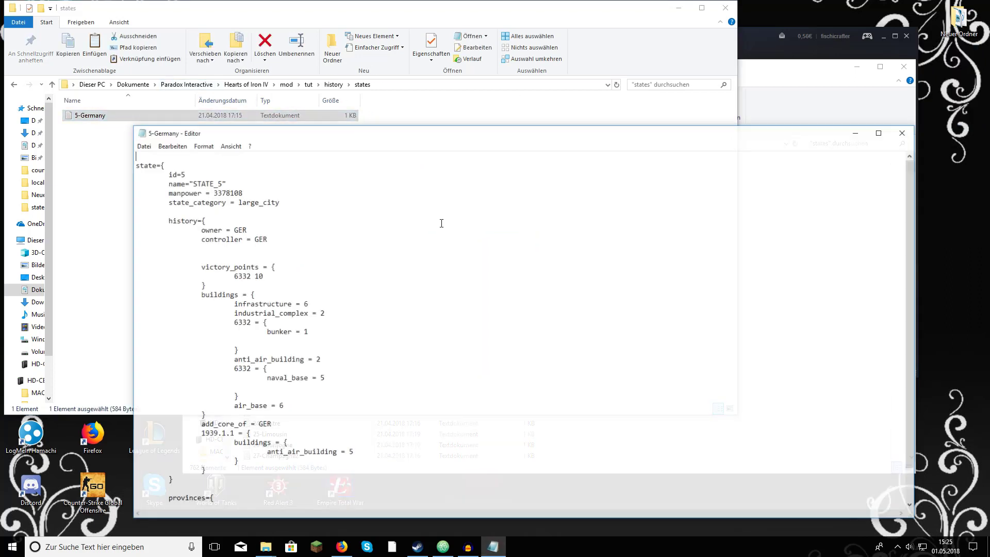
left_click_drag(296, 137, 281, 70)
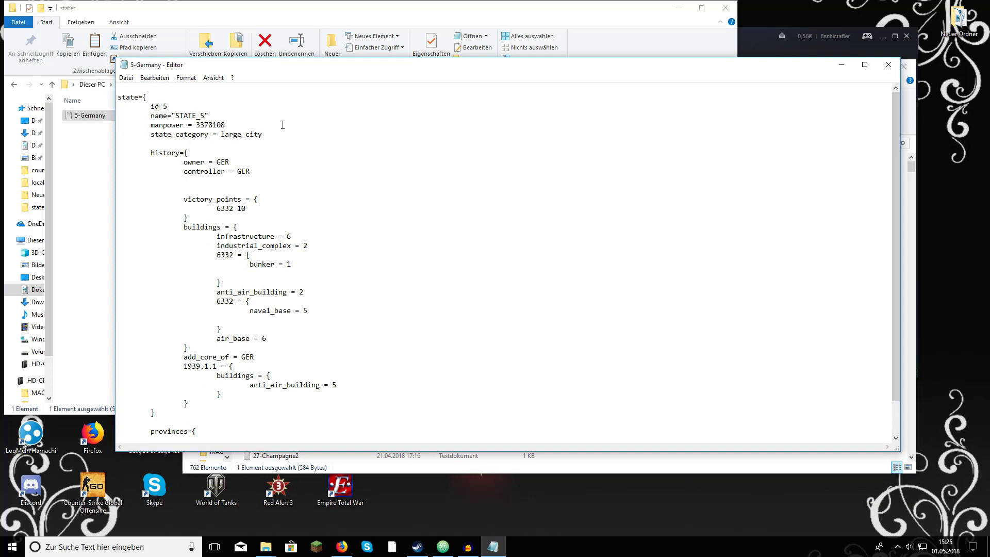
left_click(210, 116)
left_click(245, 124)
type("0000000000")
left_click_drag(273, 139, 220, 139)
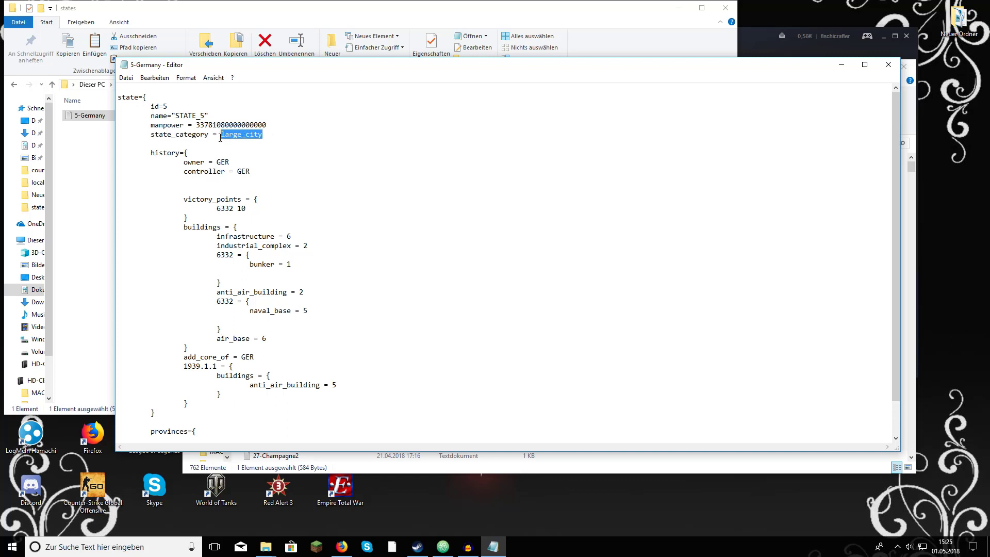
left_click(262, 135)
scroll(278, 160, "down", 1)
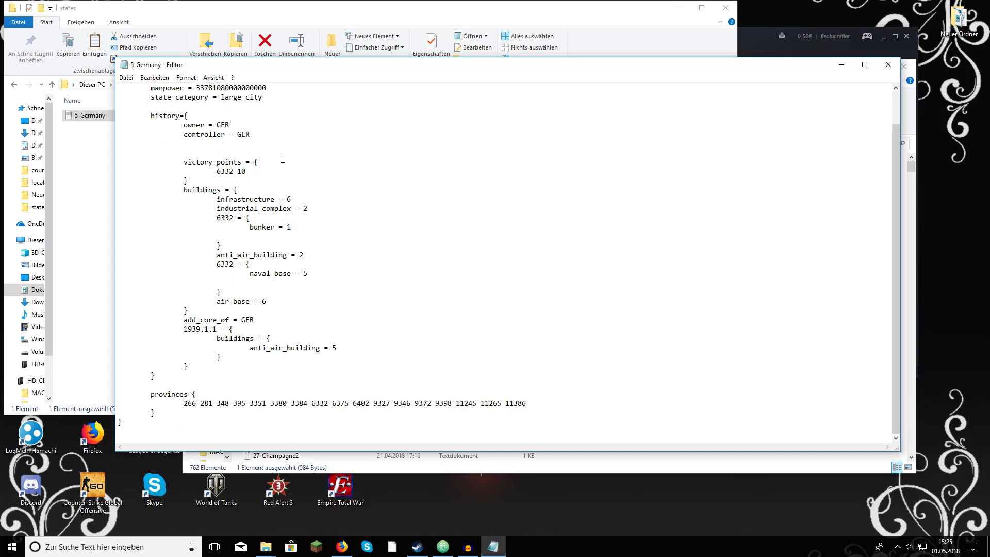
scroll(276, 164, "up", 1)
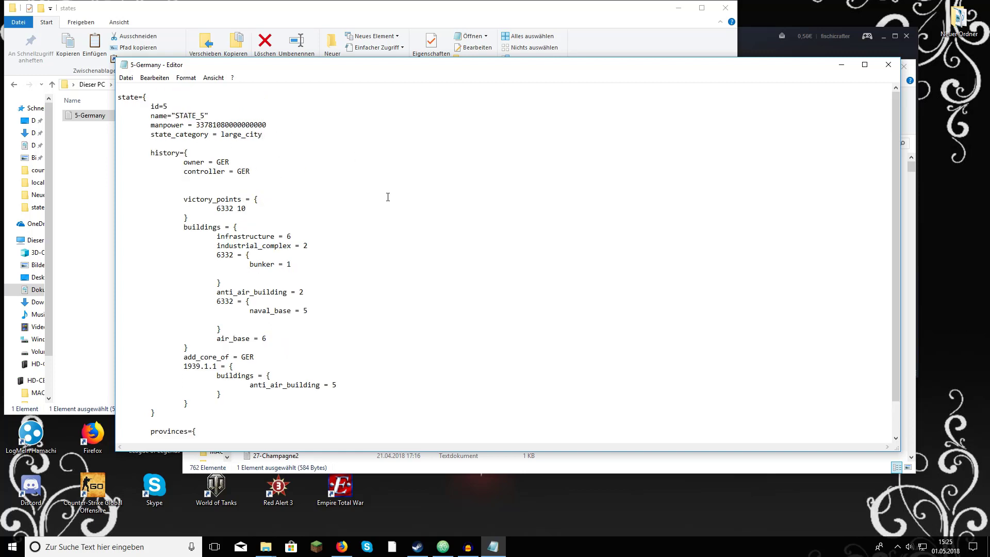
- Set both the owner and the controller of state 5 to TUT in its history block
double_click(248, 164)
type("TUT")
double_click(256, 176)
type("TUT")
left_click_drag(251, 172, 181, 173)
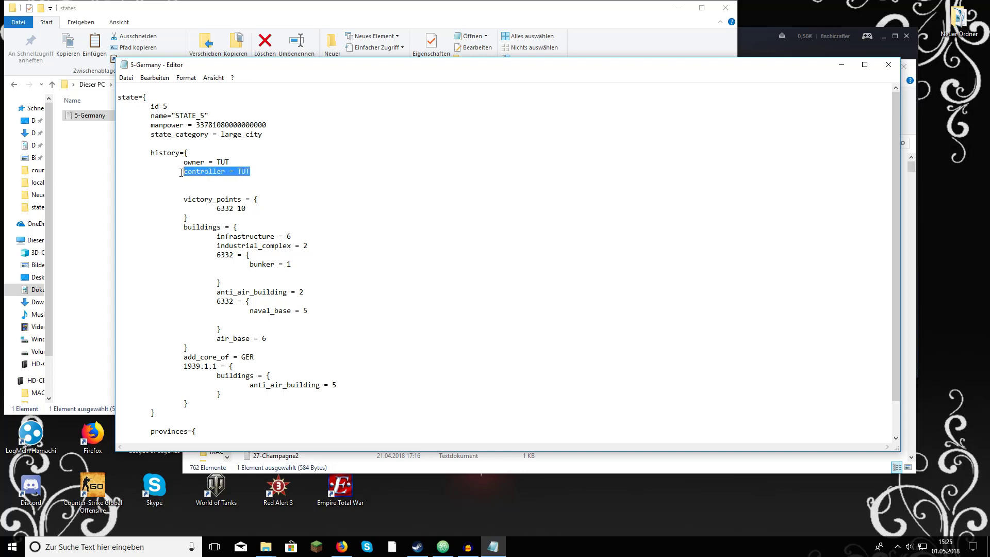
left_click(253, 173)
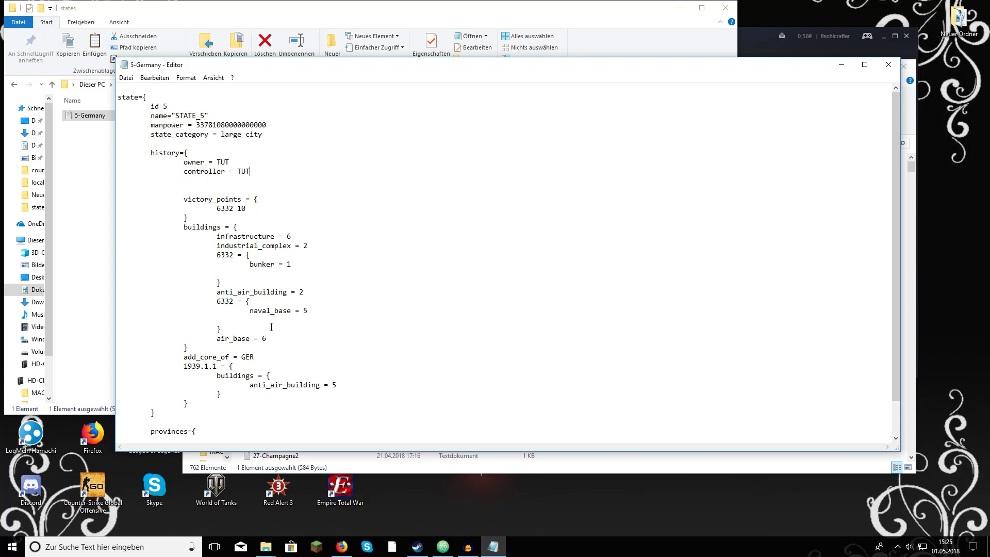
- Set the state's add_core_of entry to TUT
scroll(244, 221, "down", 2)
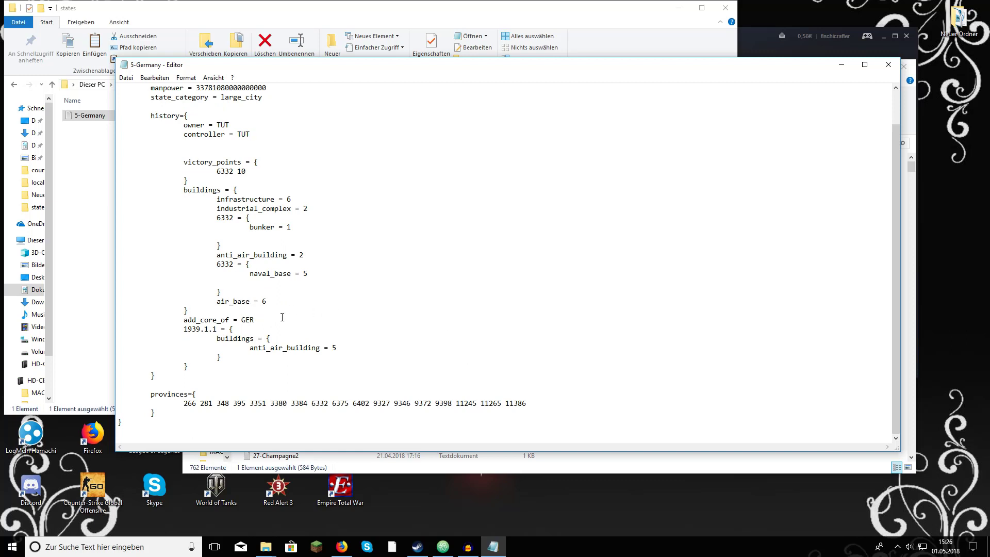
key("BackSpace")
key("BackSpace")
type("TUT")
- In the buildings block, set infrastructure to 10 and add the lines arms_factory = 2 and dockyard = 2
scroll(280, 326, "up", 1)
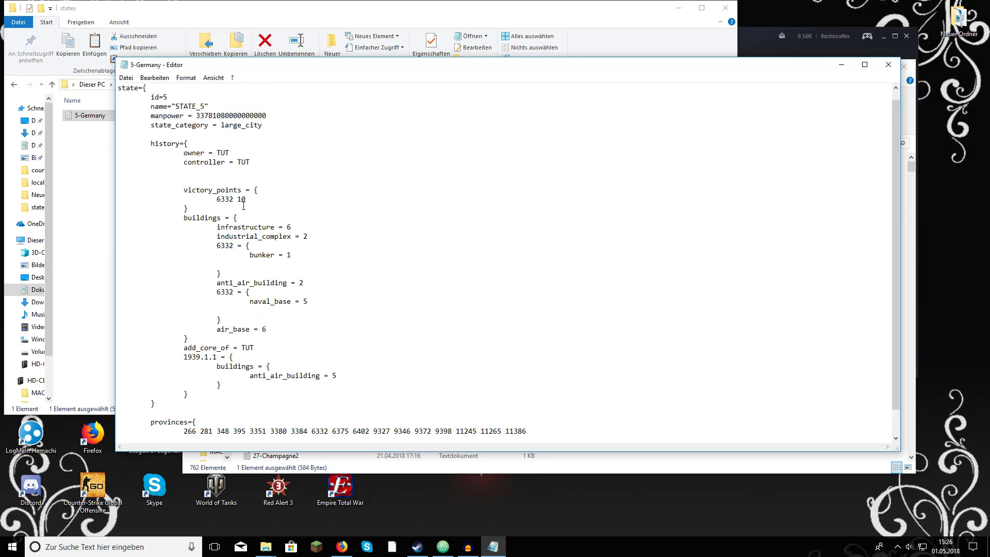
left_click(294, 227)
key("BackSpace")
type("10")
key("Return")
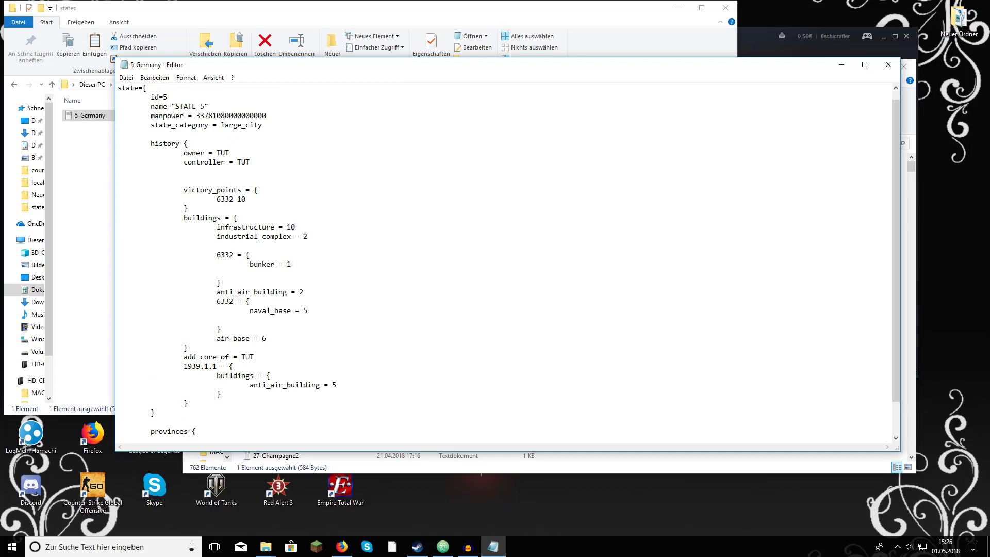
type("arms_factory = 2")
key("Return")
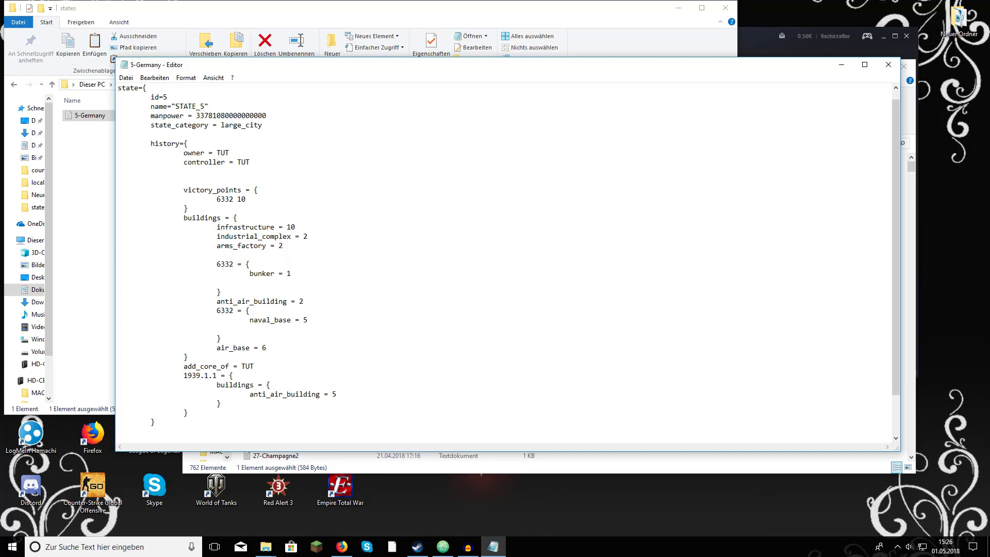
type("dockyard = 2")
- Examine the bunker, anti-air, naval base and air base entries in the buildings block
scroll(320, 231, "down", 1)
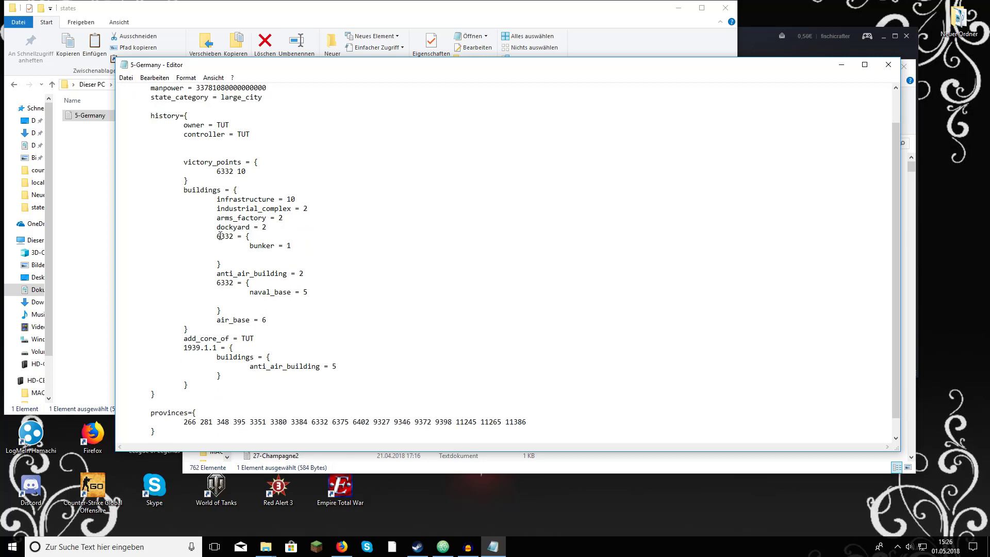
left_click_drag(217, 236, 292, 246)
left_click(292, 246)
left_click_drag(217, 274, 305, 274)
left_click_drag(217, 292, 287, 285)
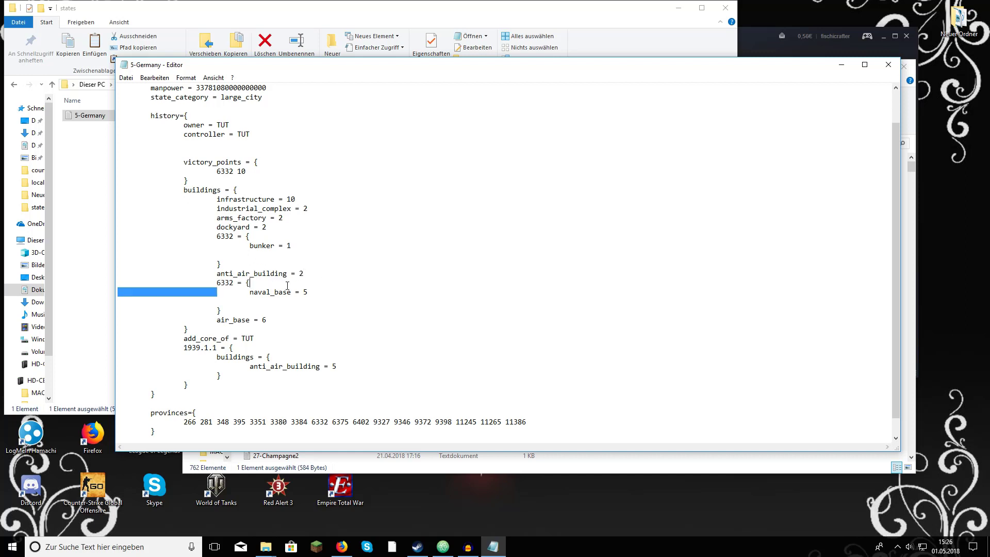
left_click(248, 287)
double_click(224, 284)
left_click(225, 284)
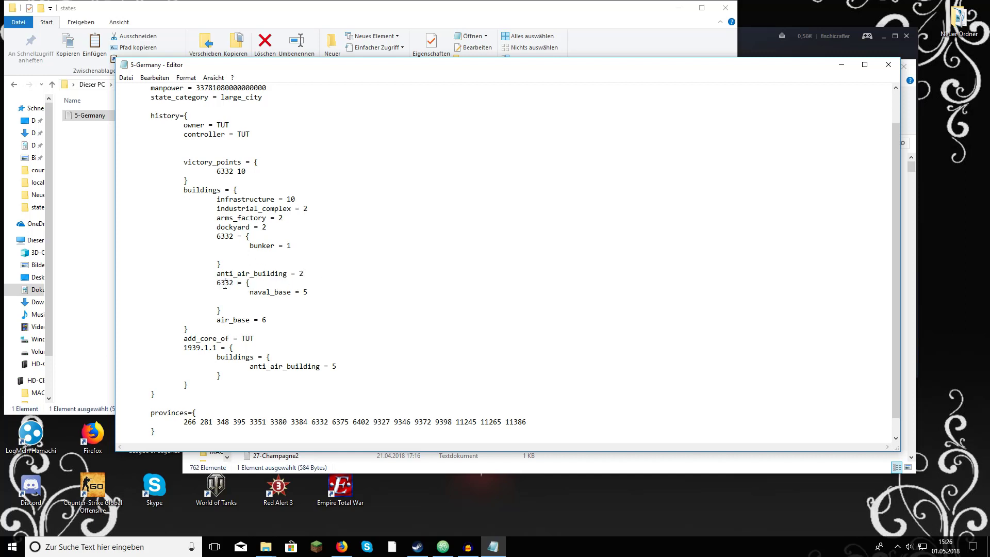
left_click(287, 292)
left_click(279, 319)
- Review the 1939.1.1 block and compare the naval base's province ID with the state's provinces list
scroll(271, 372, "down", 1)
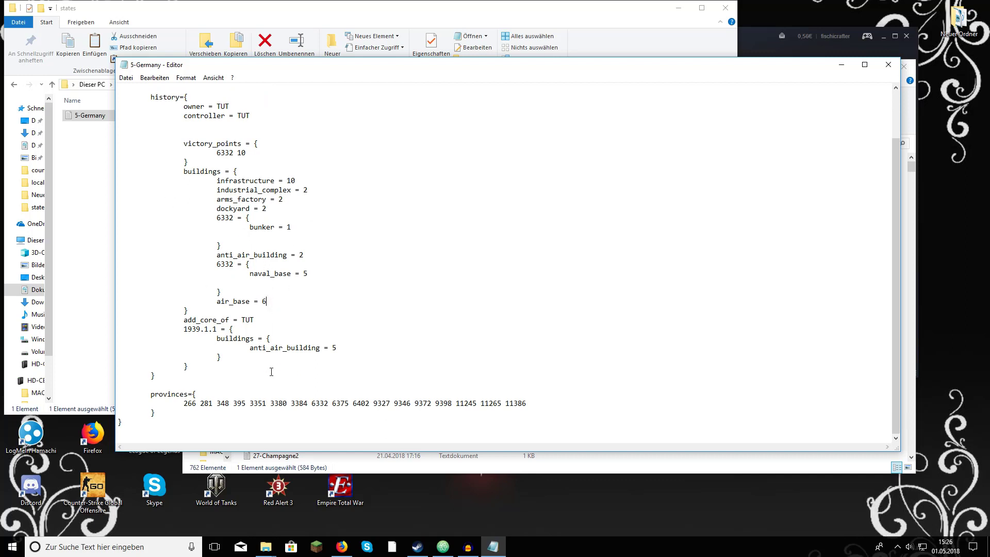
left_click_drag(186, 333, 371, 353)
left_click(337, 350)
left_click_drag(185, 402, 528, 403)
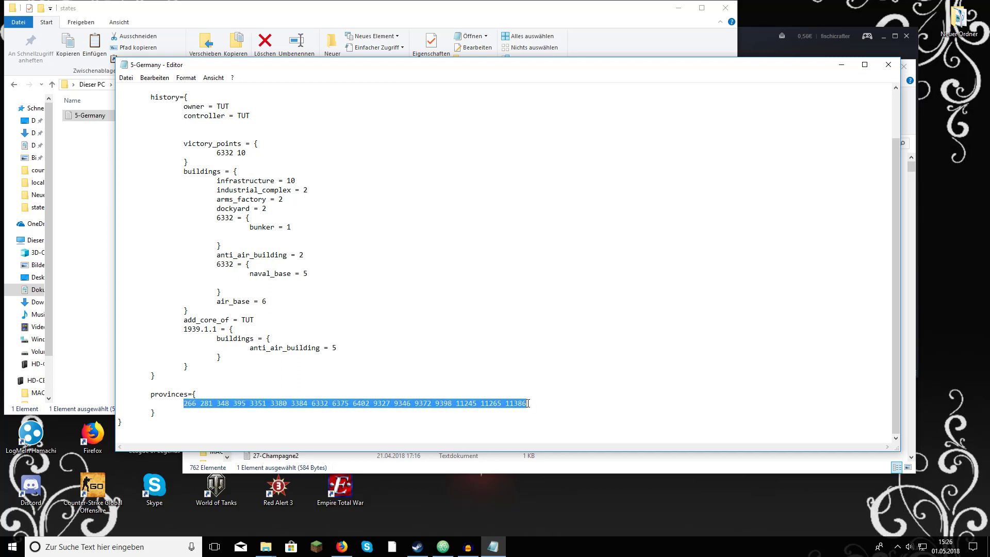
double_click(232, 264)
left_click(231, 264)
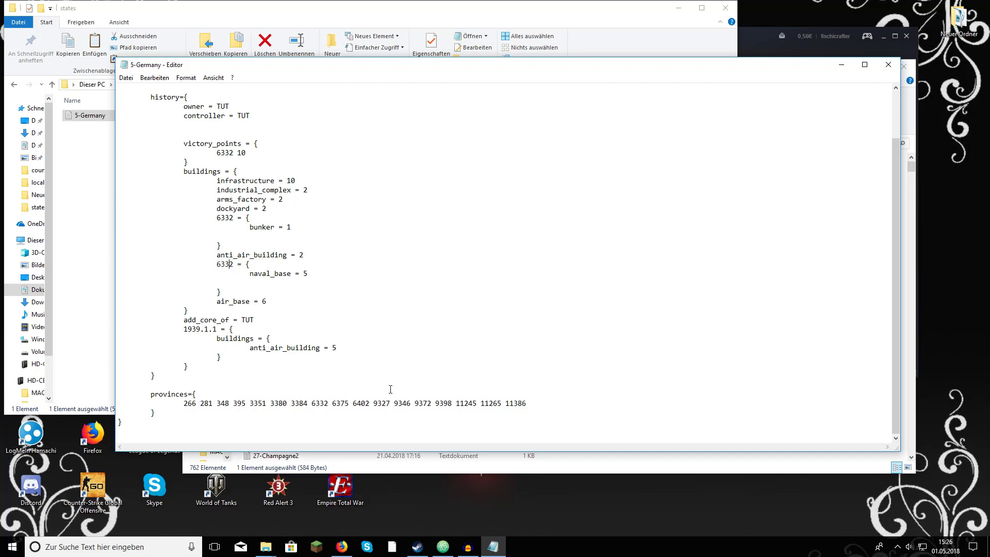
double_click(320, 404)
left_click(323, 406)
scroll(324, 309, "up", 2)
- Save the edited 5-Germany file and close it
left_click(126, 78)
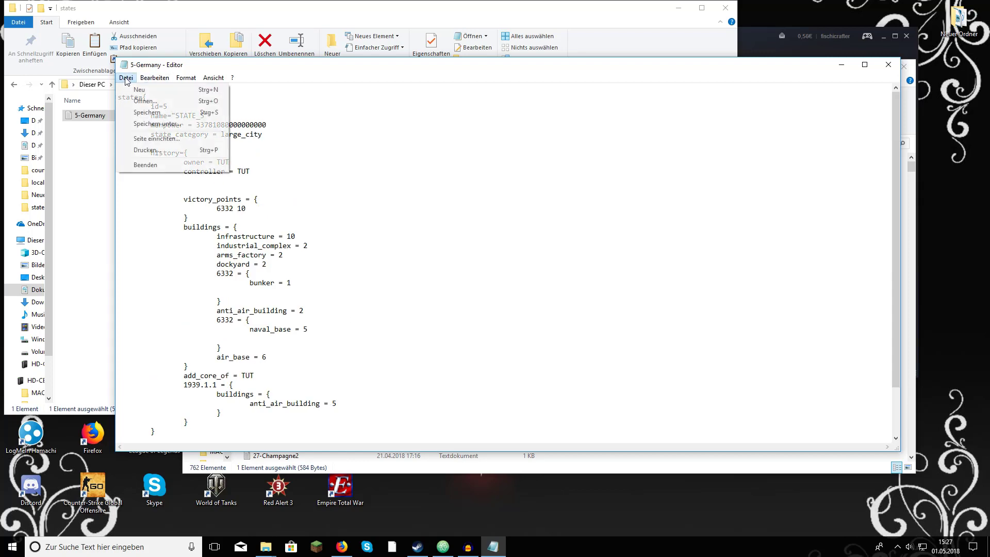
left_click(146, 113)
left_click(888, 65)
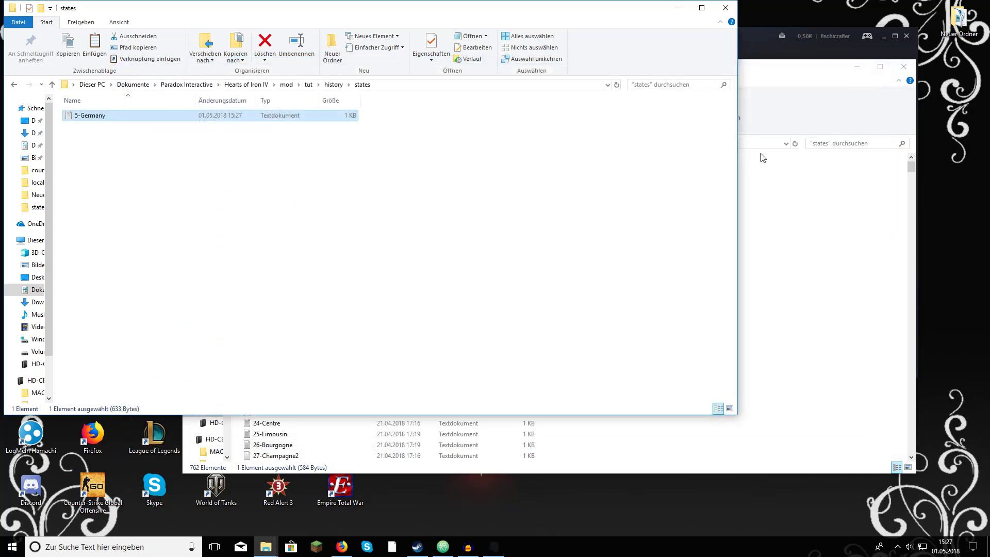
left_click(462, 385)
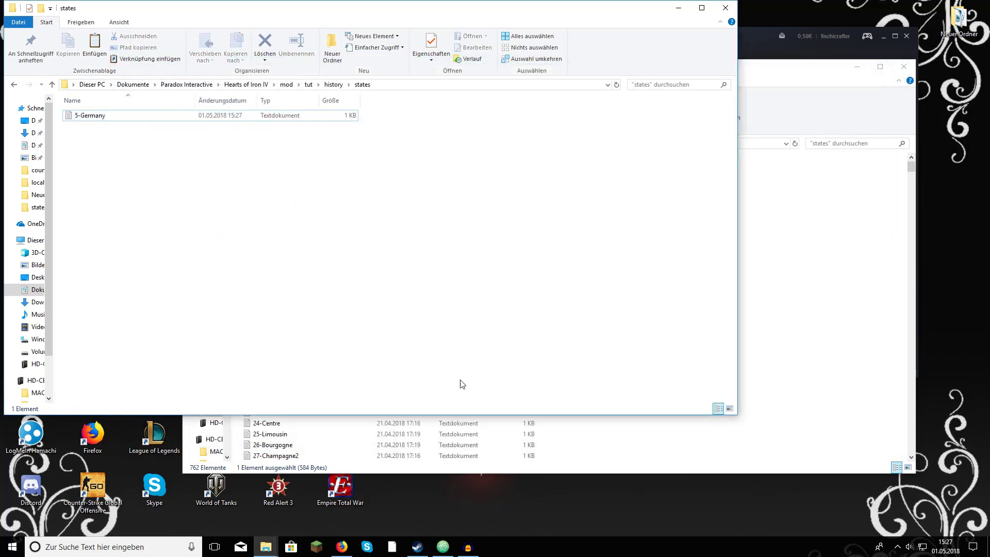
- Launch Hearts of Iron IV from Steam, open the 1936 scenario's country selection map and look for the new country in Ostpreußen
left_click(417, 547)
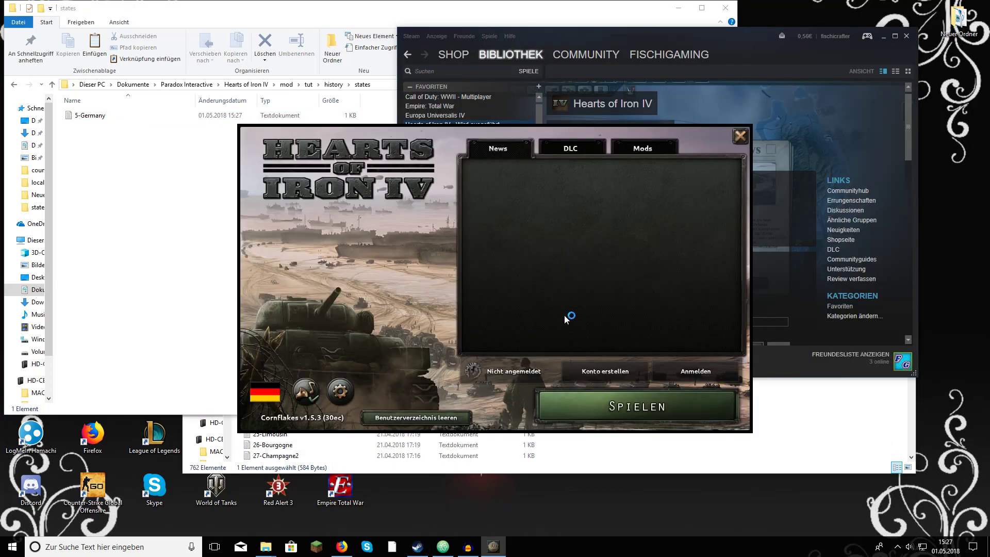
left_click(638, 407)
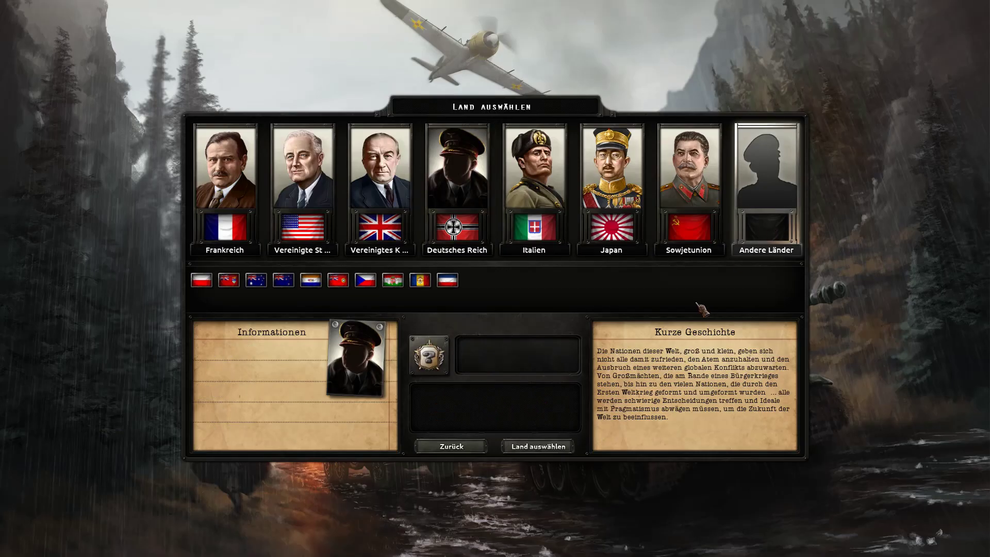
left_click(559, 447)
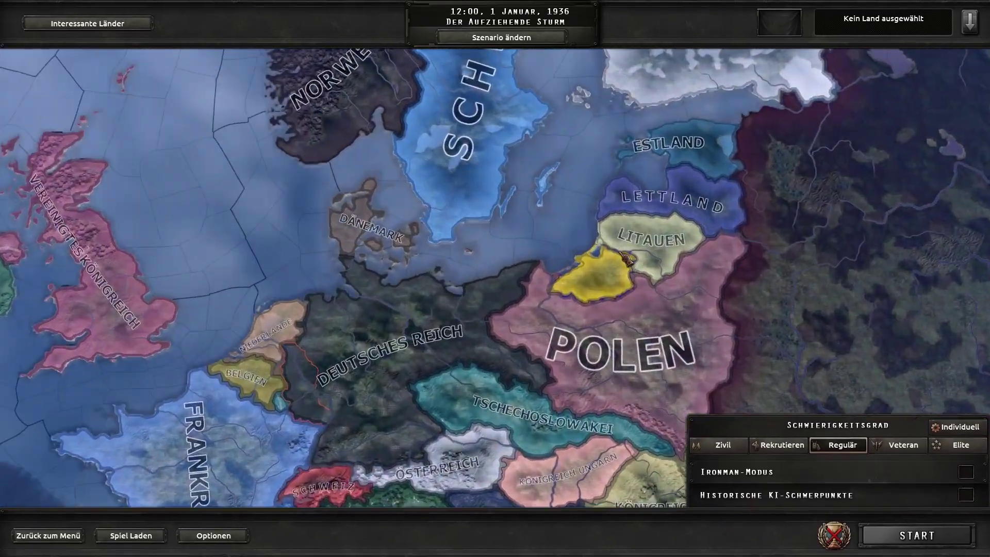
scroll(627, 258, "down", 5)
scroll(571, 265, "up", 5)
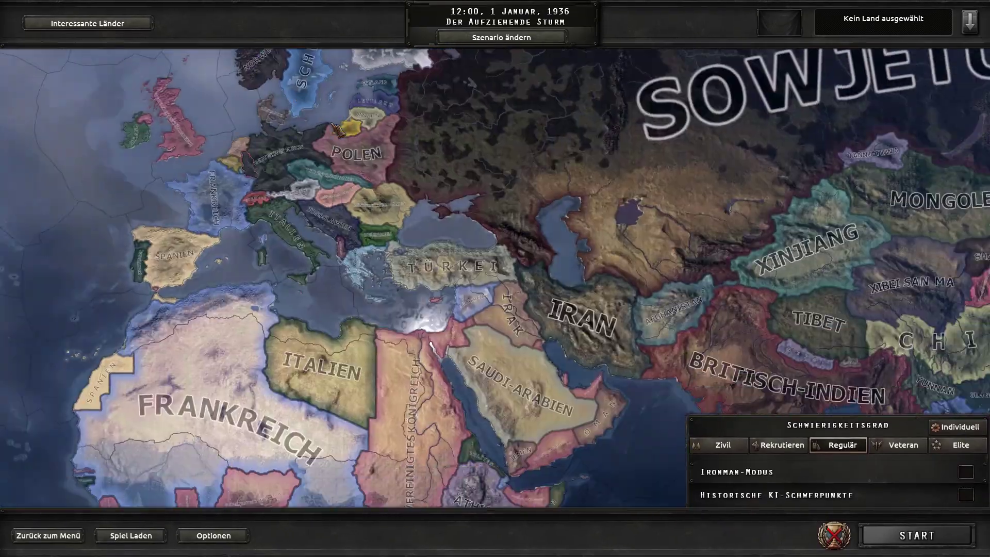
scroll(571, 265, "down", 3)
scroll(327, 143, "up", 3)
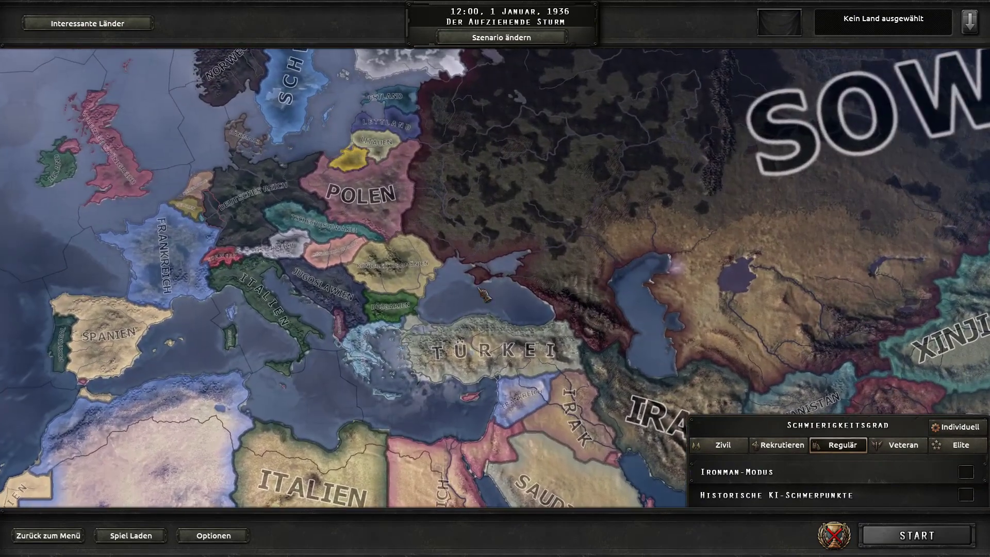
- Select the new yellow country in Ostpreußen and examine its government details and territory on the country selection map
left_click(327, 143)
scroll(326, 143, "down", 3)
scroll(480, 209, "up", 5)
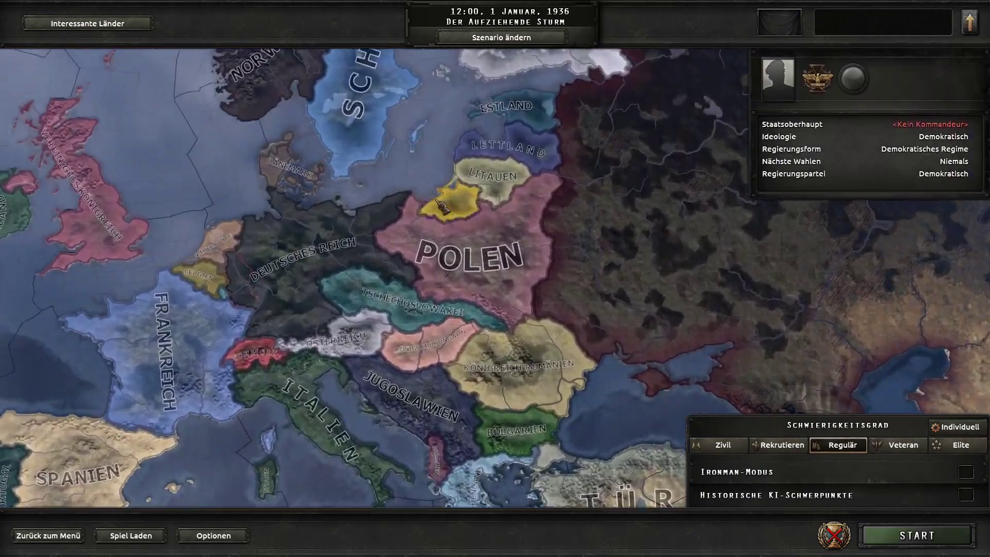
scroll(479, 209, "up", 2)
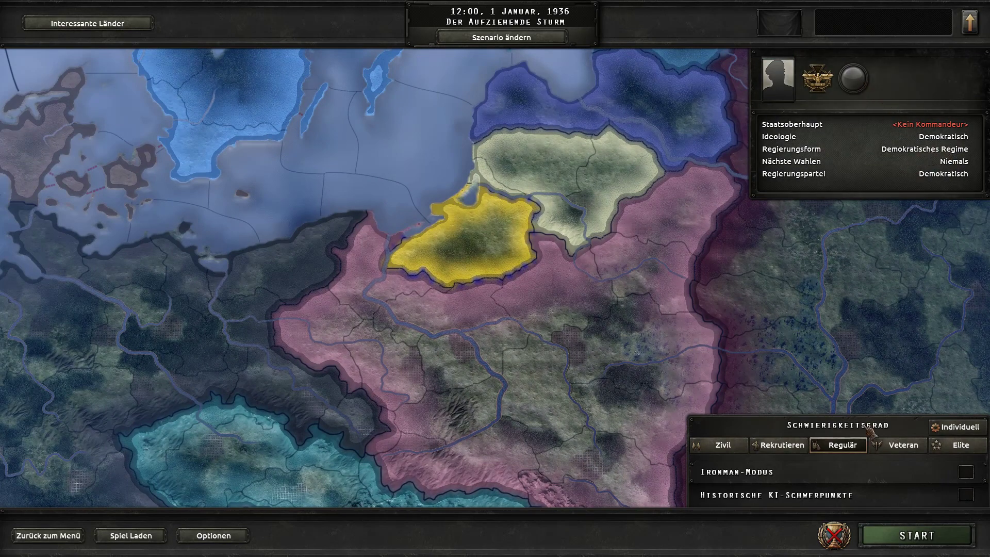
scroll(860, 100, "down", 3)
scroll(853, 120, "up", 1)
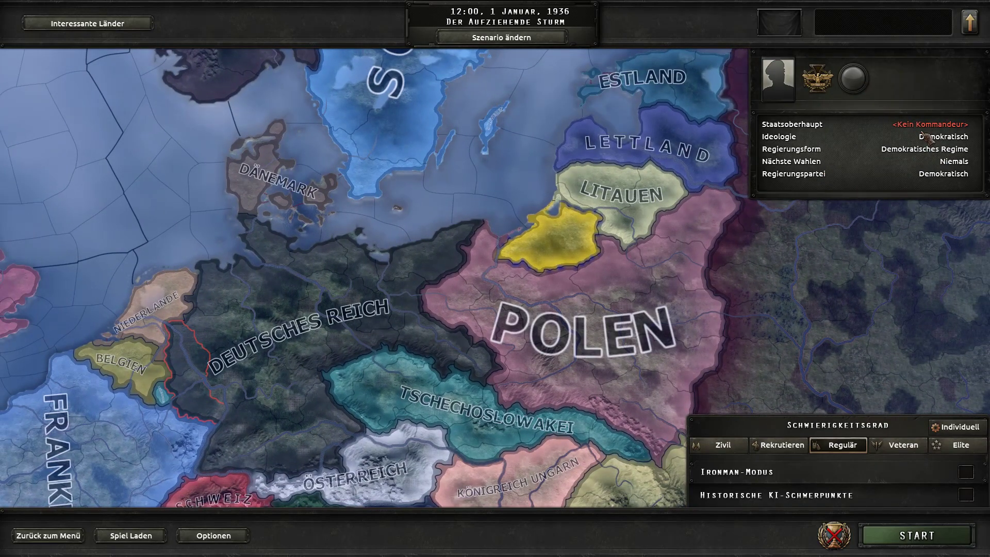
scroll(573, 274, "down", 2)
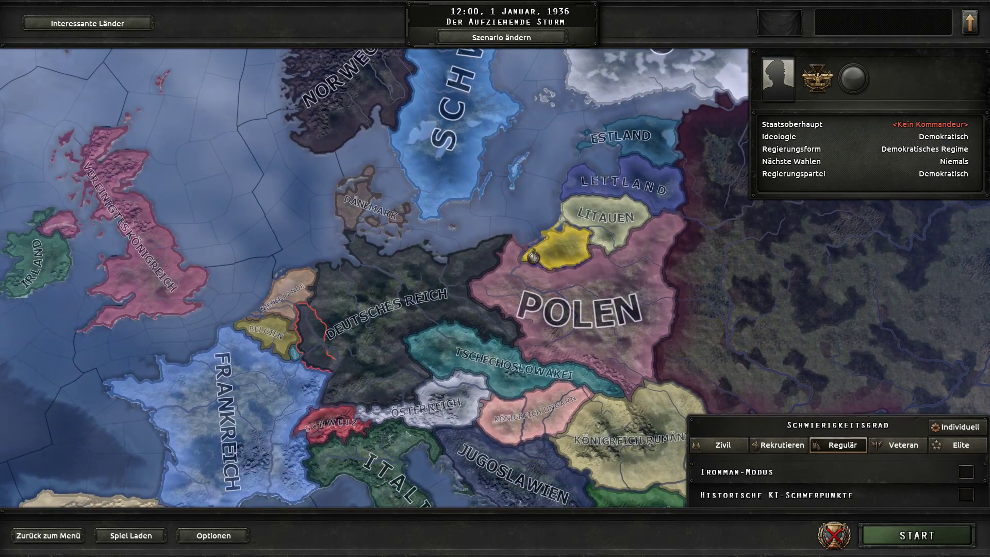
- Quit the game and review the technology, research slot and politics entries of TUT.txt in Atom
key("Escape")
left_click(530, 321)
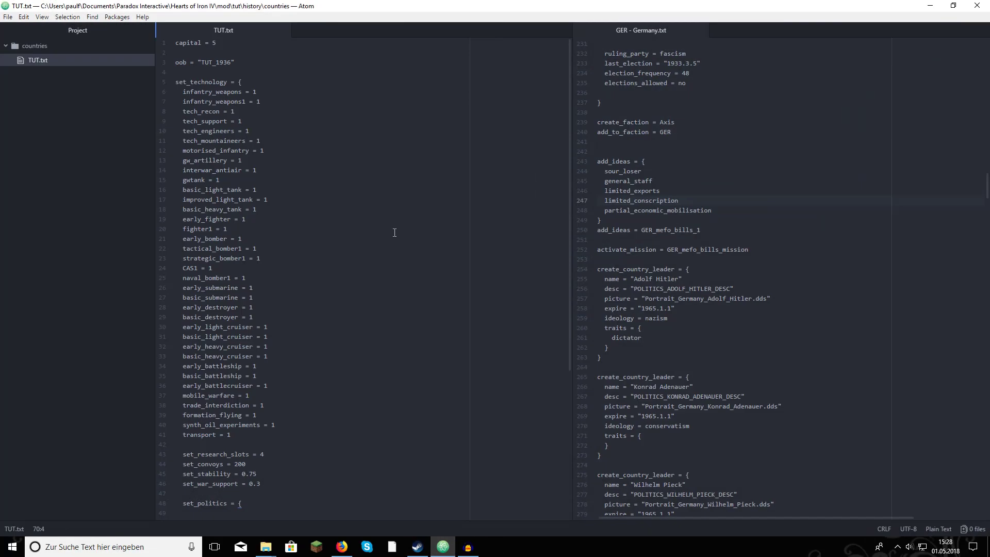
scroll(304, 288, "down", 7)
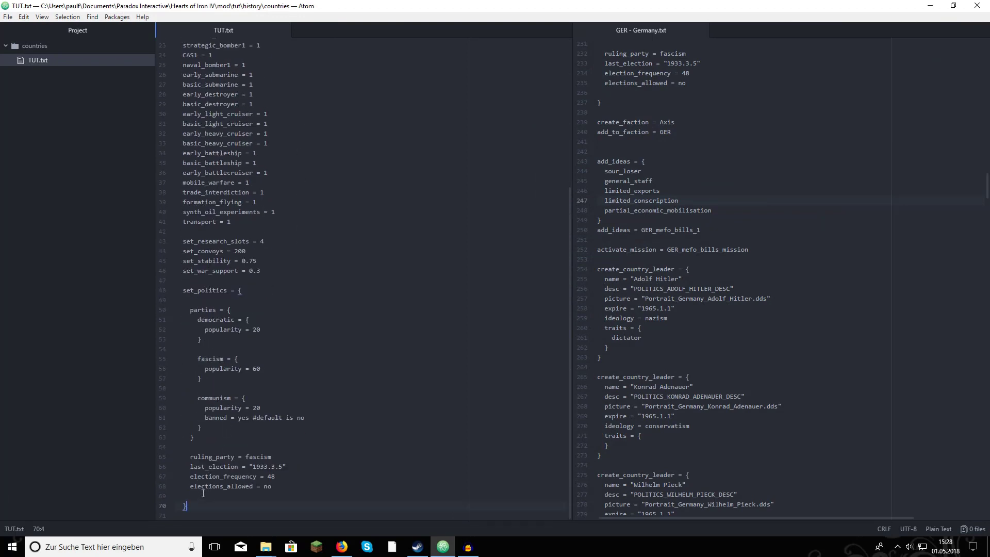
left_click(201, 436)
left_click(211, 379)
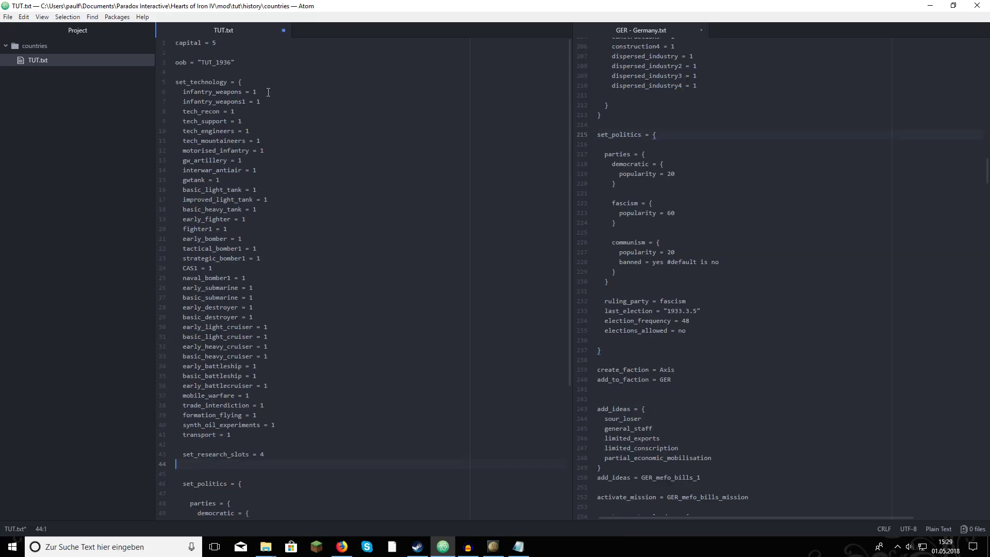
scroll(314, 267, "down", 6)
scroll(285, 211, "up", 6)
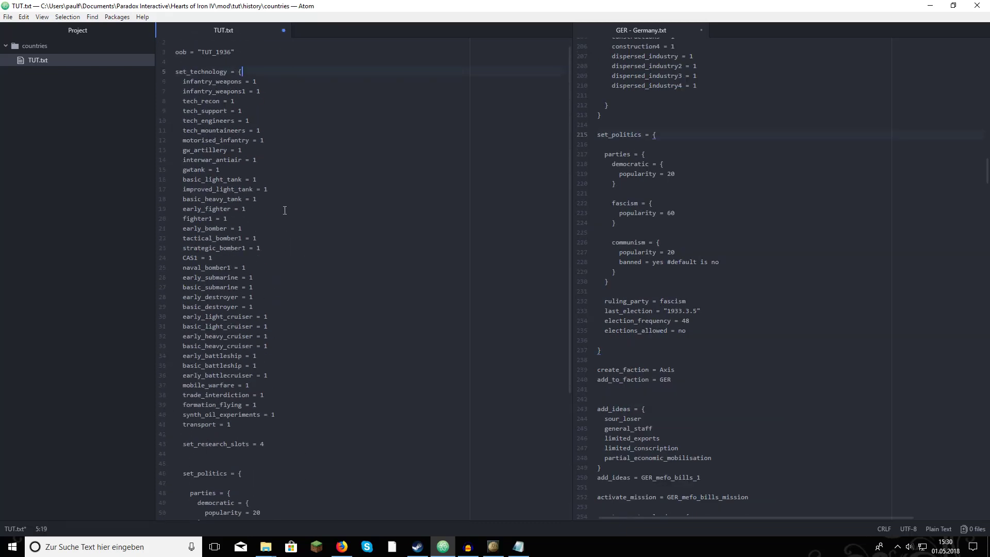
scroll(214, 193, "down", 4)
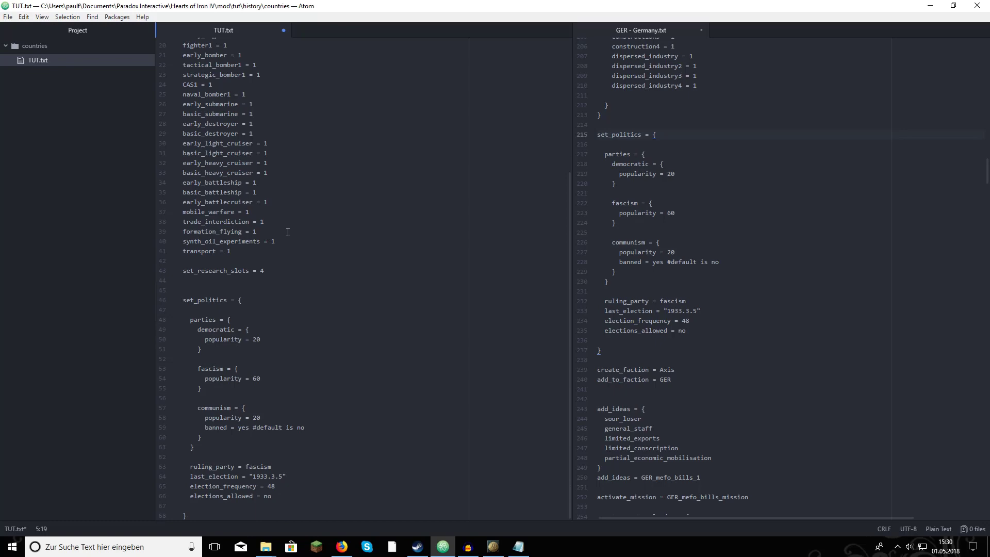
- Close the running Hearts of Iron IV instance and return to TUT.txt in Atom
left_click(493, 547)
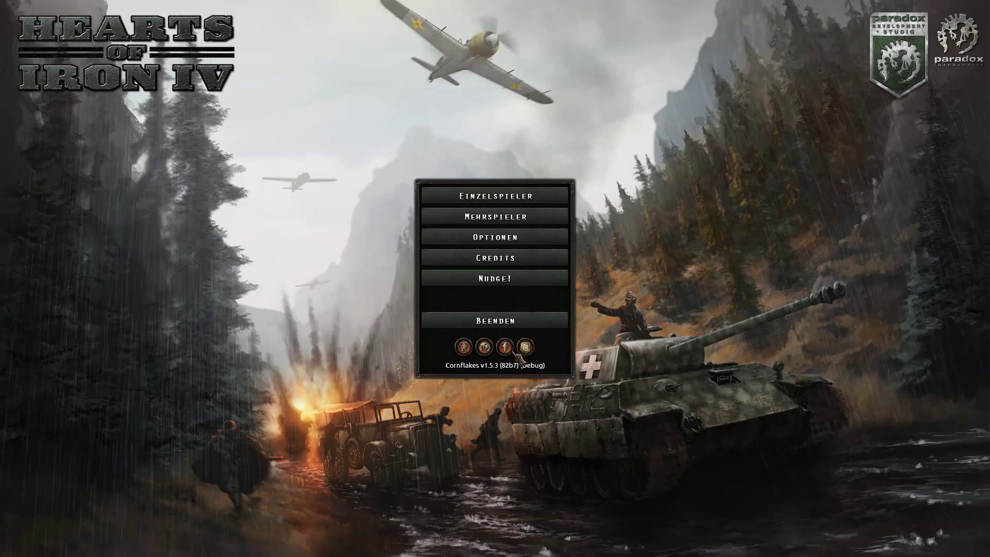
right_click(490, 548)
left_click(464, 523)
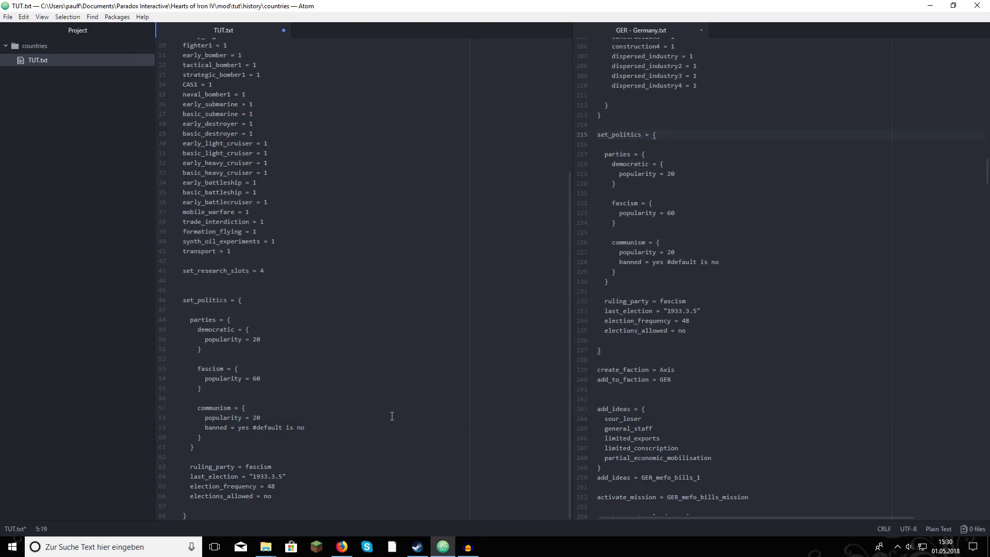
- Close the set_technology block with a brace after transport = 1 and insert blank lines before set_research_slots
scroll(260, 163, "up", 6)
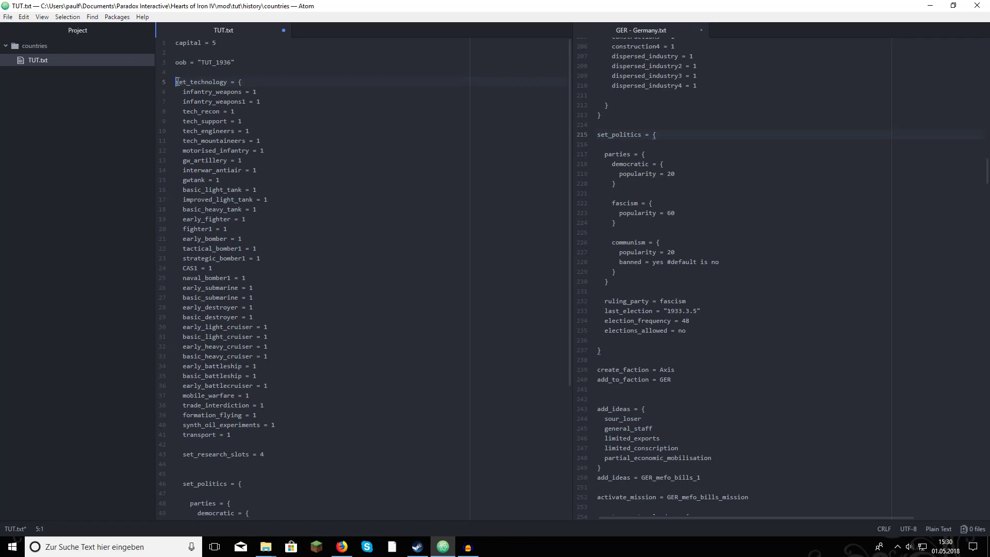
left_click_drag(177, 82, 244, 82)
left_click(244, 82)
scroll(222, 354, "down", 3)
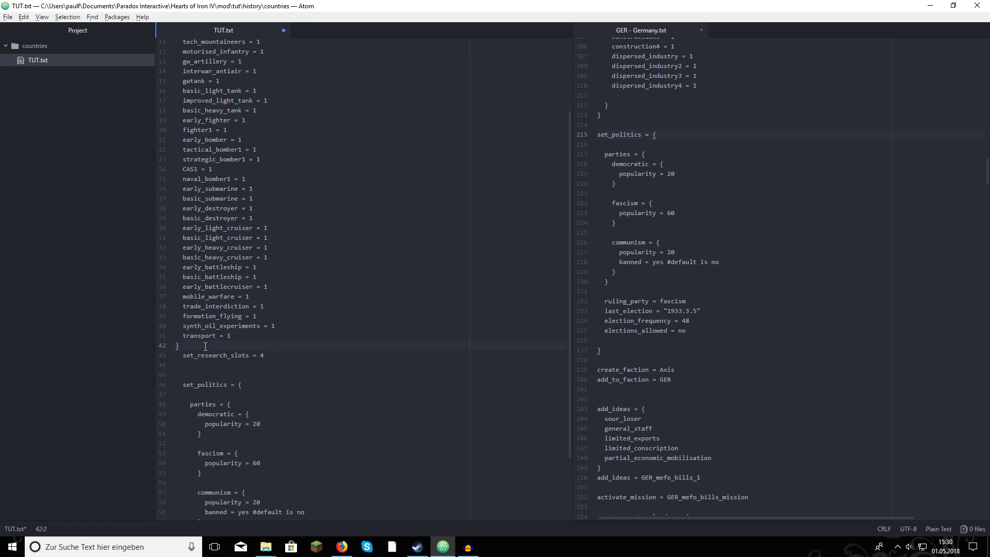
scroll(205, 347, "up", 3)
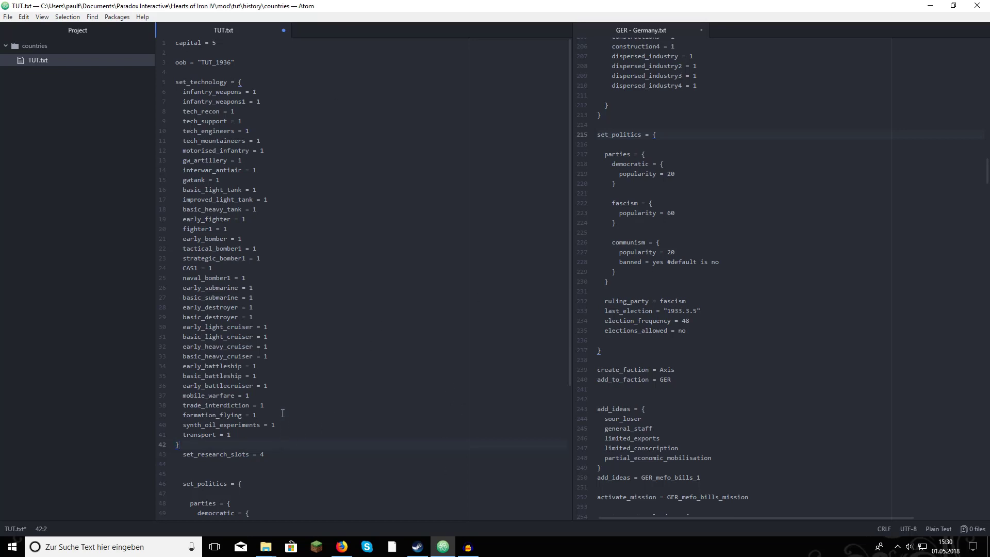
key("Return")
key("Return")
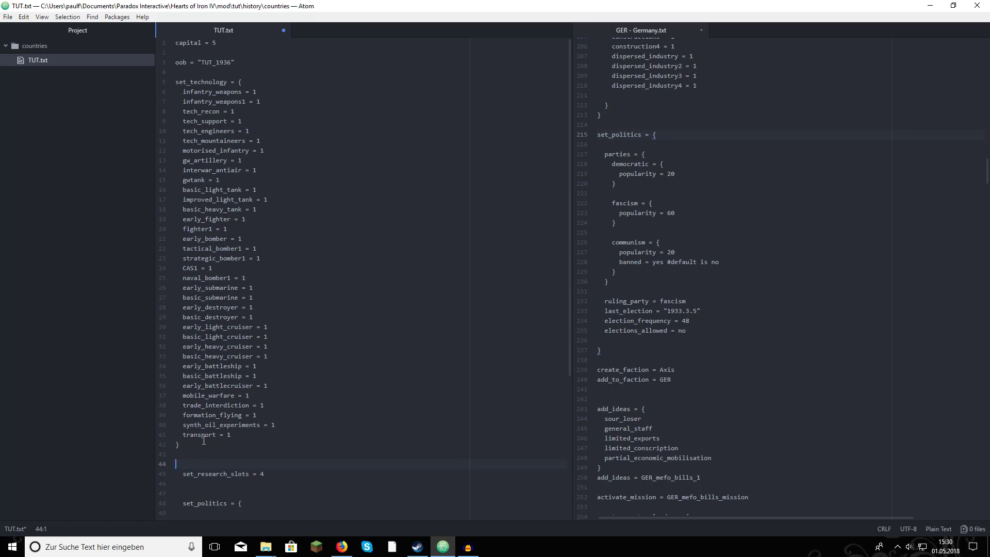
- Copy set_convoys = 200, set_stability = 0.75 and set_war_support = 0.3 from GER - Germany.txt to below set_research_slots in TUT.txt
scroll(676, 242, "up", 15)
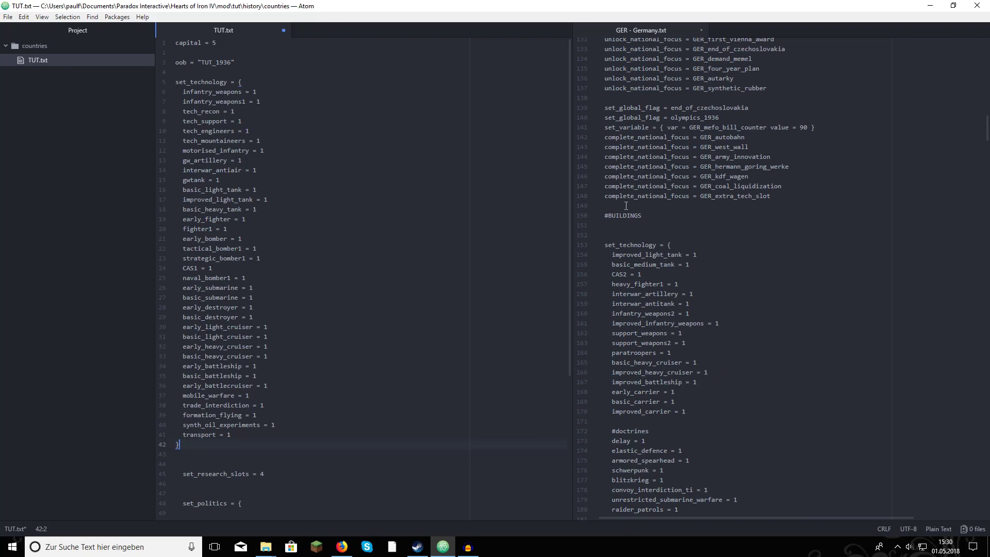
scroll(626, 206, "up", 14)
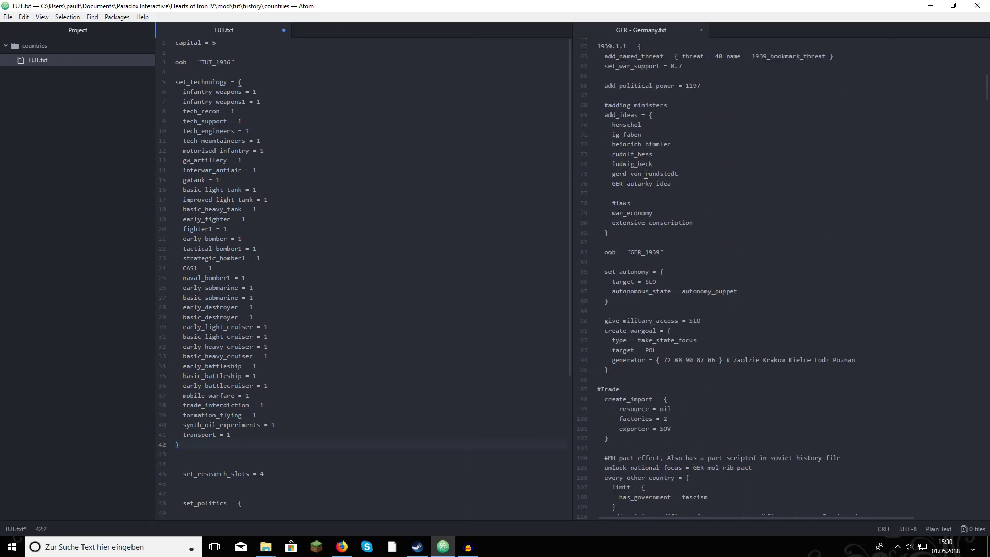
scroll(646, 176, "up", 6)
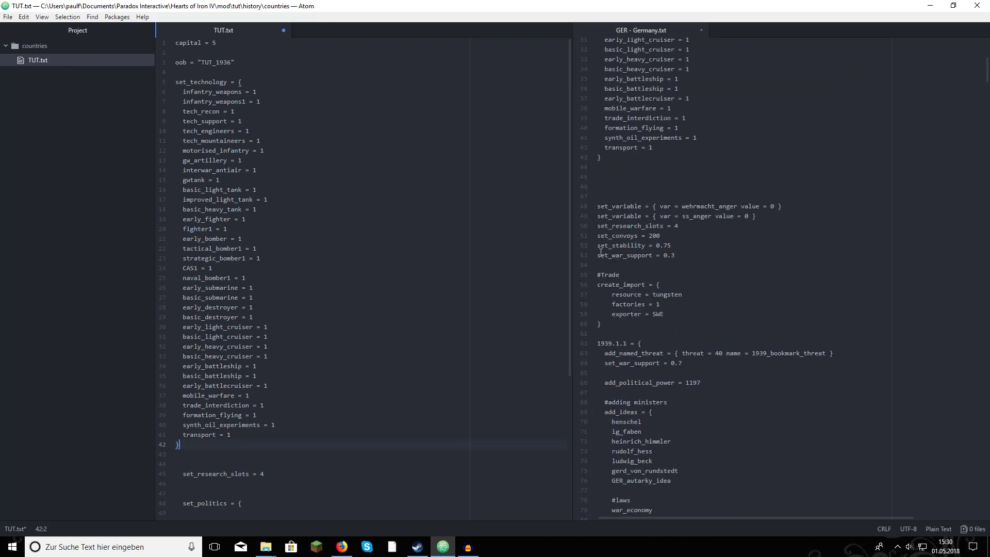
left_click(623, 256)
left_click_drag(681, 256, 616, 239)
scroll(239, 421, "down", 3)
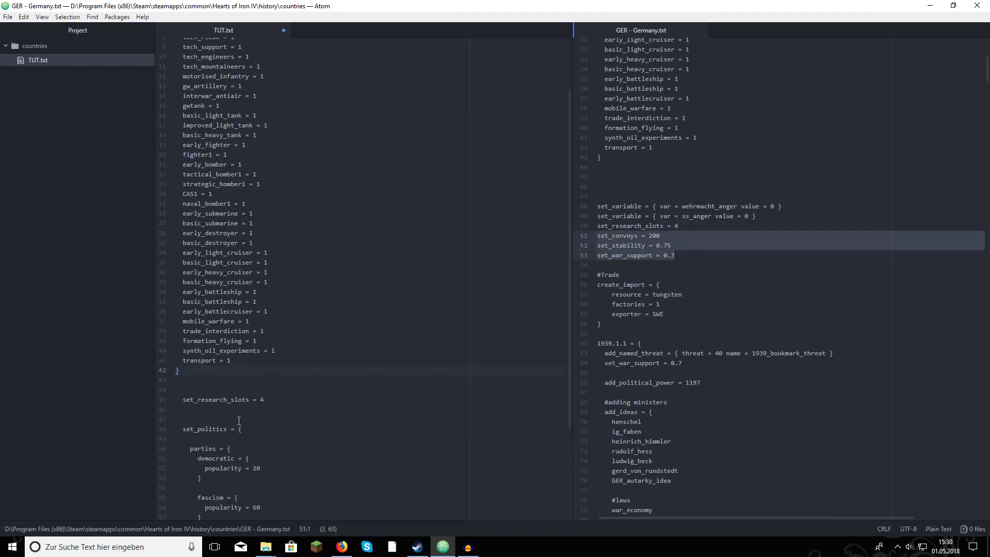
left_click(197, 407)
type("set_convoys = 200 set_stability = 0.75 set_war_support = 0.3")
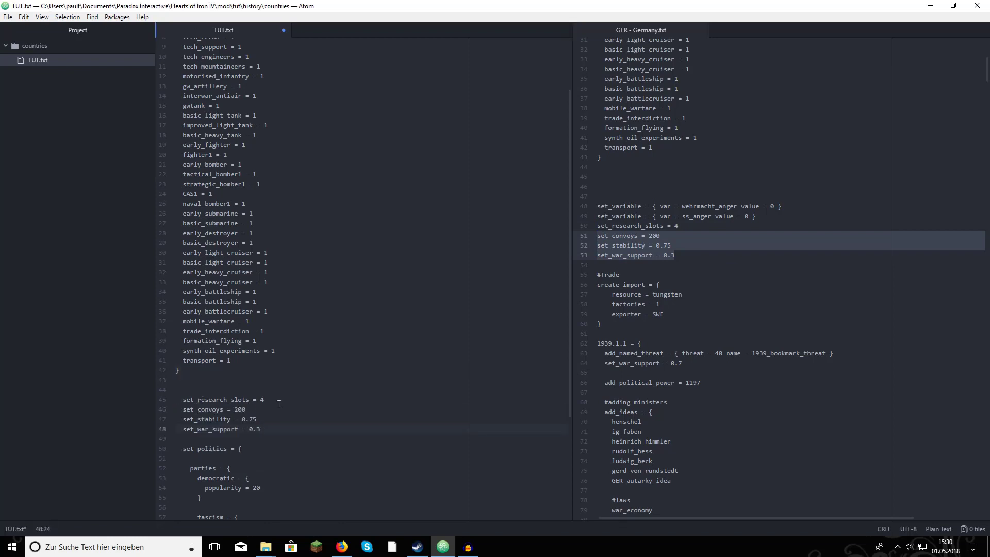
- Check the end of the set_politics block in TUT.txt and save all open files
scroll(315, 367, "down", 5)
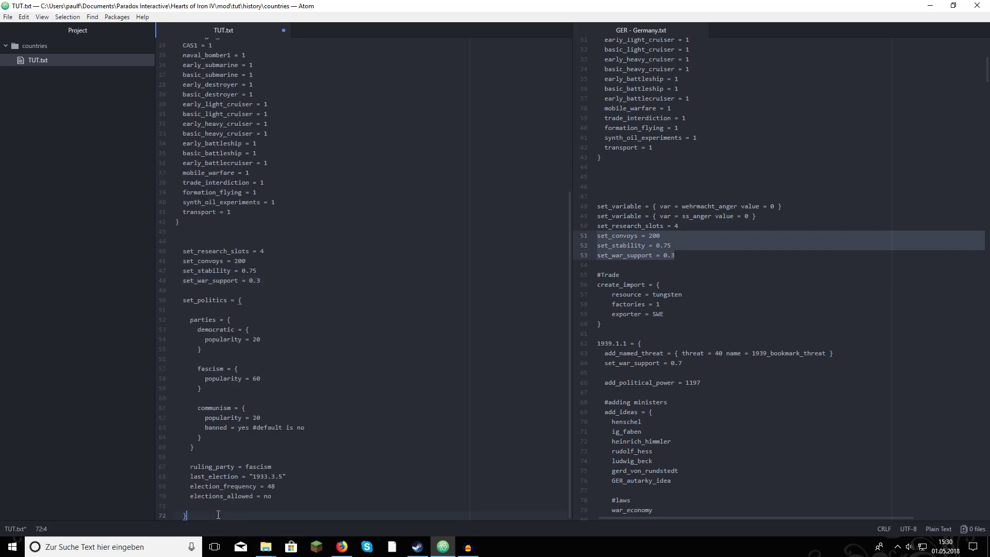
left_click(8, 16)
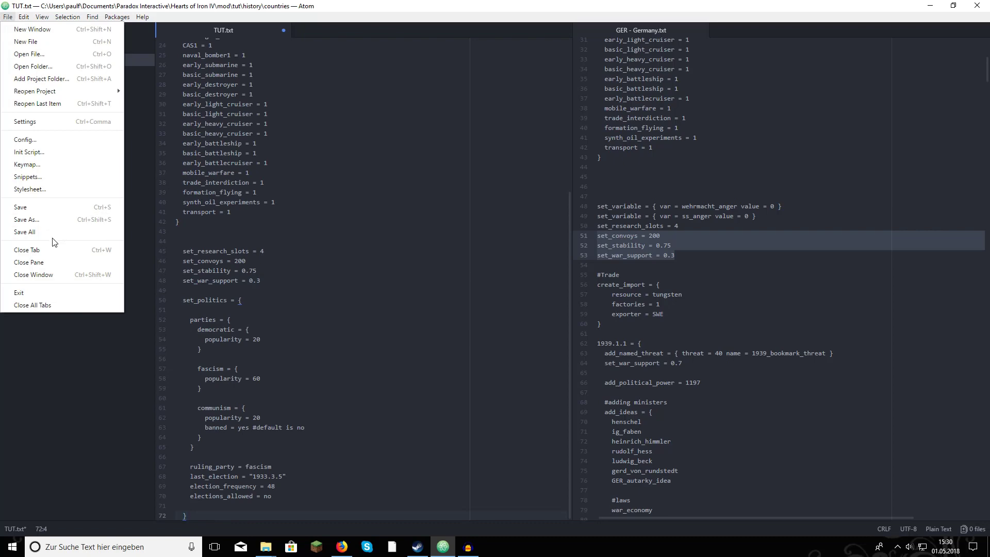
left_click(46, 220)
left_click(484, 20)
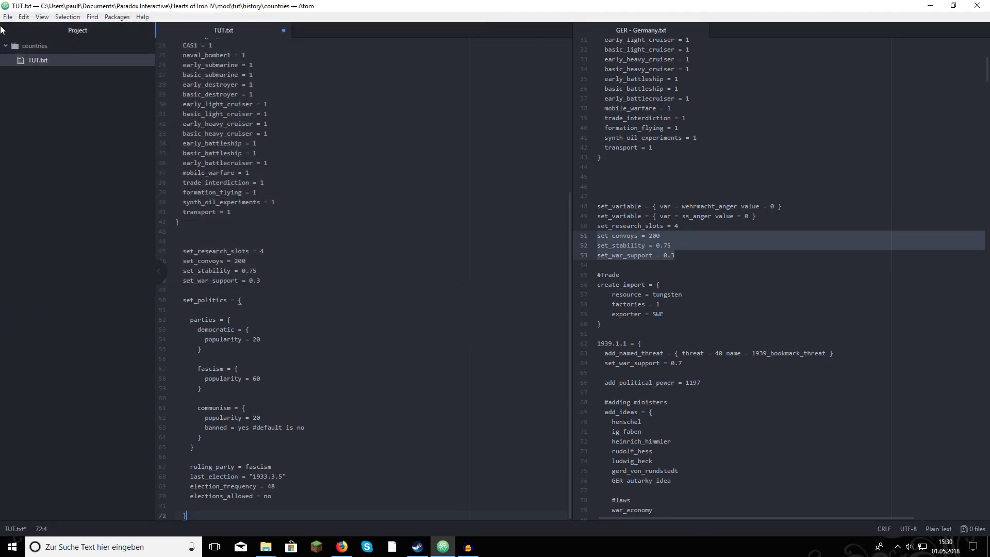
left_click(8, 16)
left_click(32, 231)
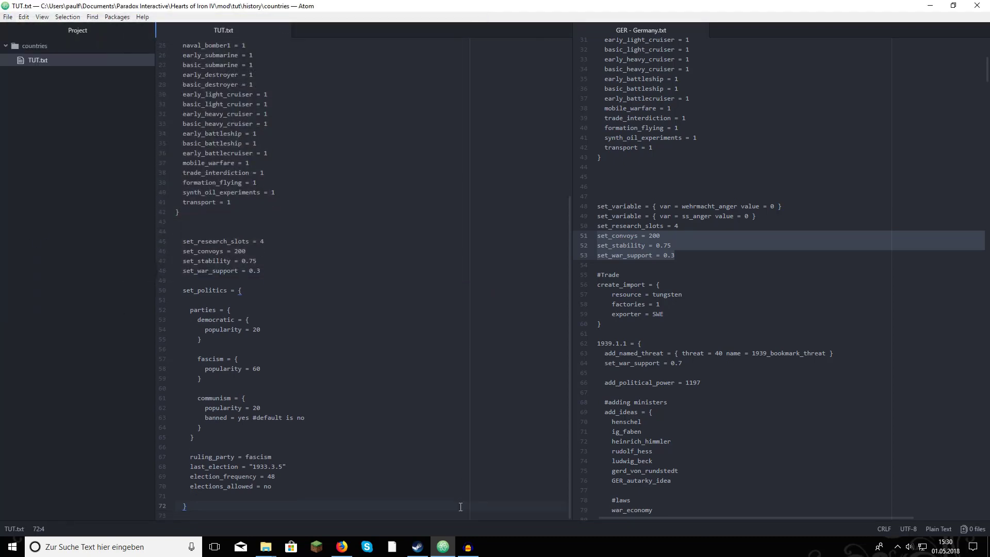
- Relaunch Hearts of Iron IV from Steam, examine the encoding and flag entries in the error log, and close the log
left_click(417, 547)
left_click(577, 133)
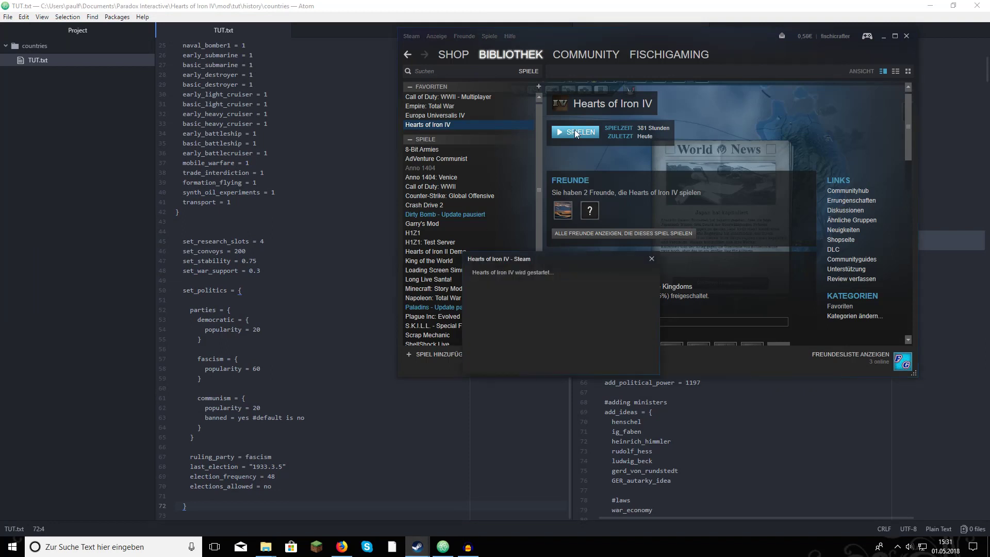
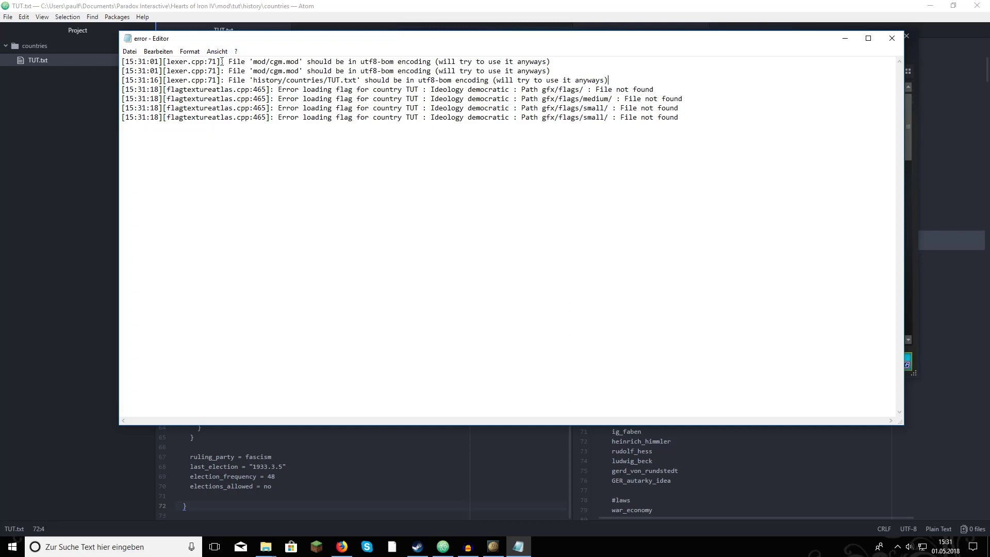
left_click_drag(228, 62, 643, 76)
left_click(643, 82)
left_click_drag(680, 118, 246, 61)
left_click(429, 99)
double_click(446, 80)
left_click(451, 78)
double_click(446, 71)
left_click(892, 38)
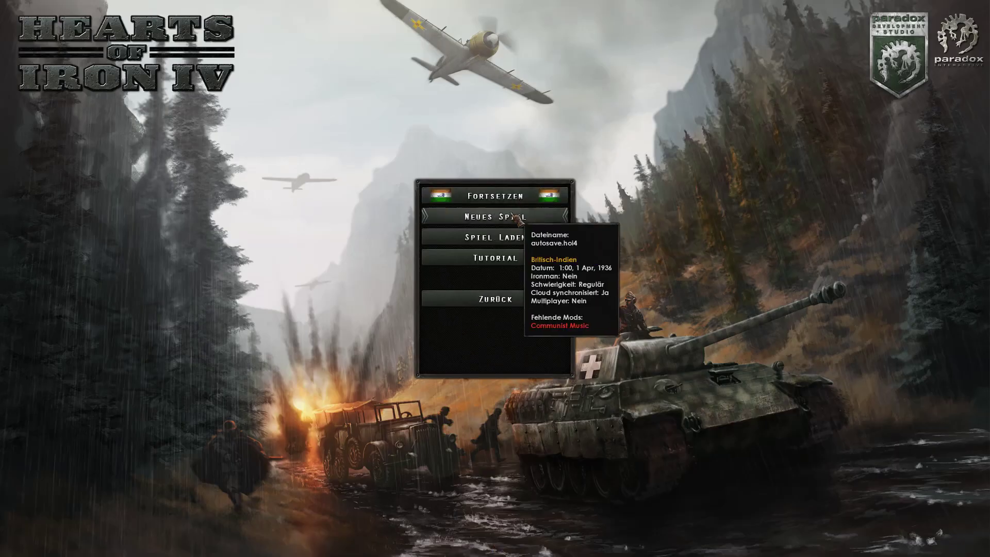
- Start a new game in the 1936 scenario as the new country in Ostpreußen
left_click(515, 219)
left_click(572, 390)
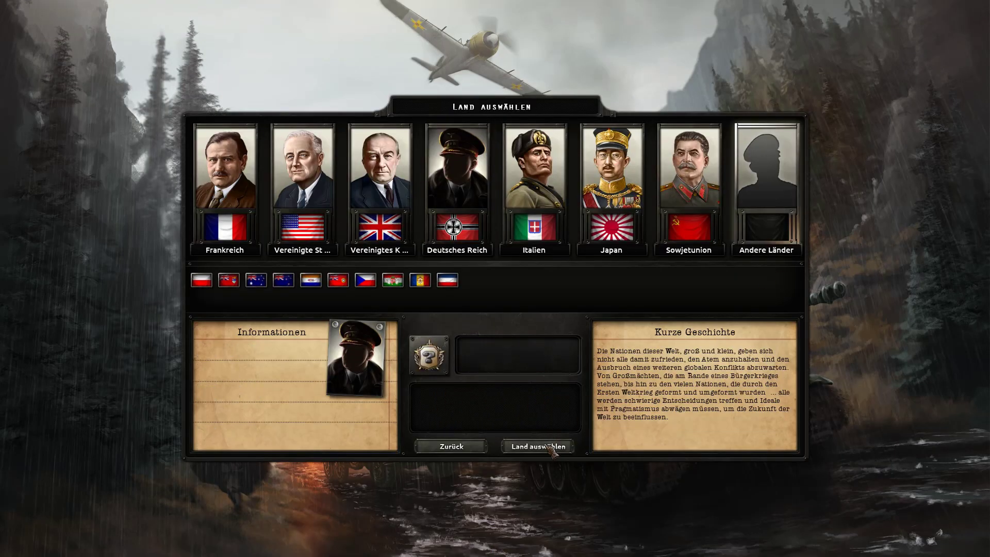
left_click(552, 452)
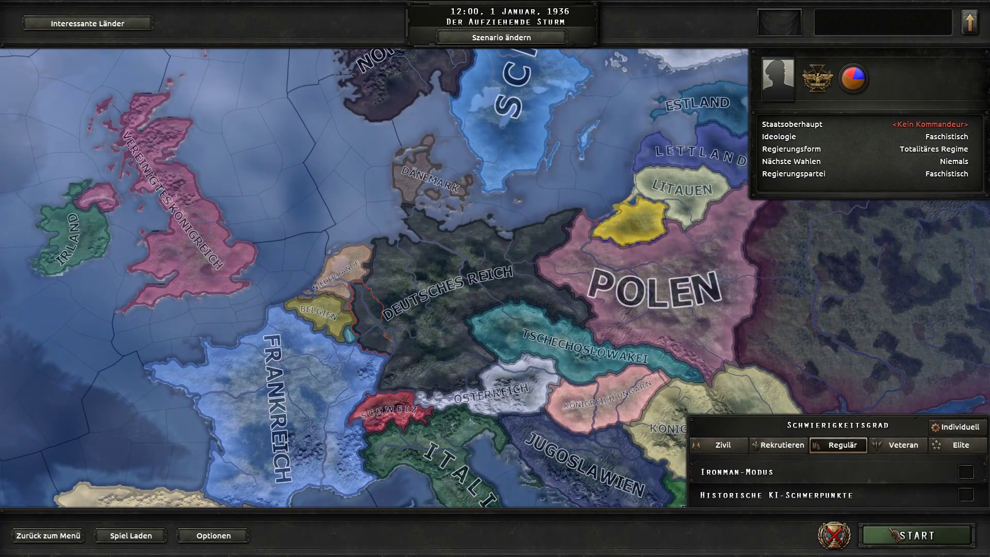
left_click(896, 534)
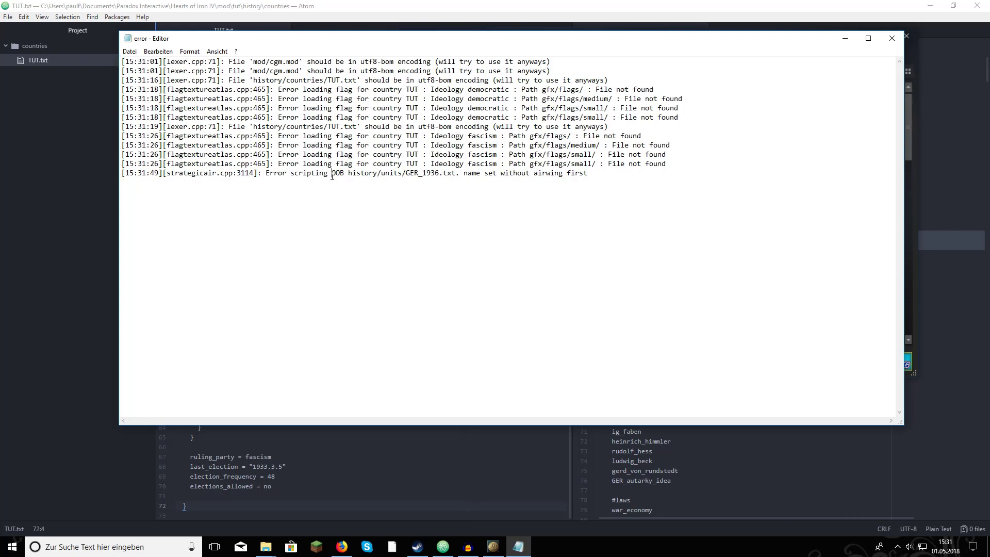
- Examine the error log's entry on the history/units/GER_1936.txt OOB, close the log and return to the game
left_click_drag(331, 174, 122, 176)
left_click_drag(402, 174, 406, 174)
double_click(418, 173)
left_click(893, 38)
left_click(493, 547)
- Inspect the new country's territory around Königsberg and look through its national focus tree
scroll(515, 242, "up", 5)
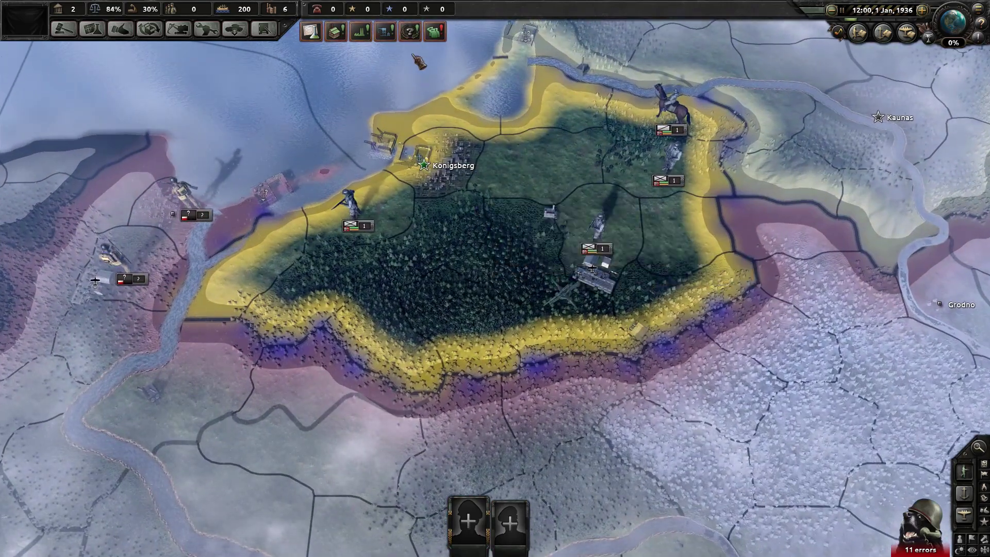
key("f")
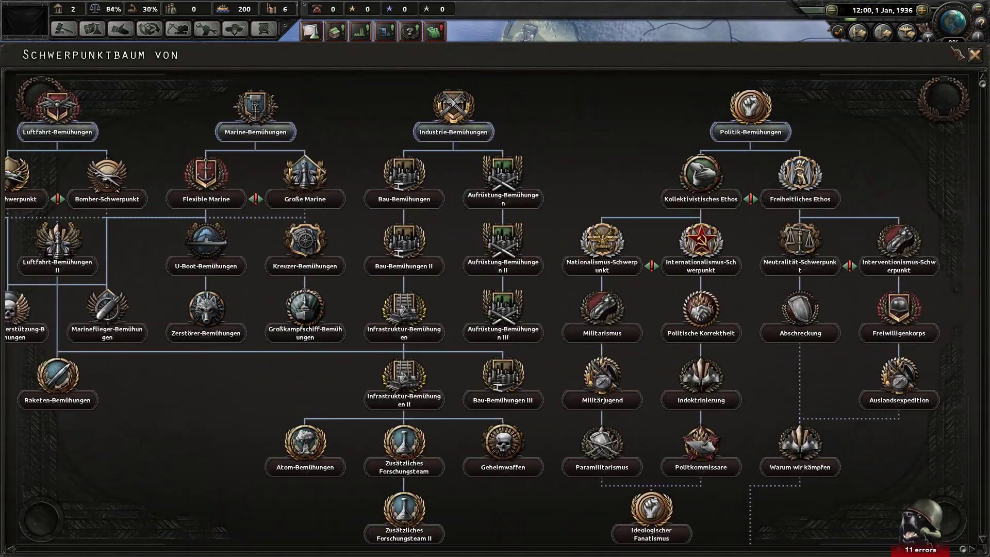
key("Escape")
- Set up a Handelskonvoi production line with two dockyards assigned
left_click(381, 35)
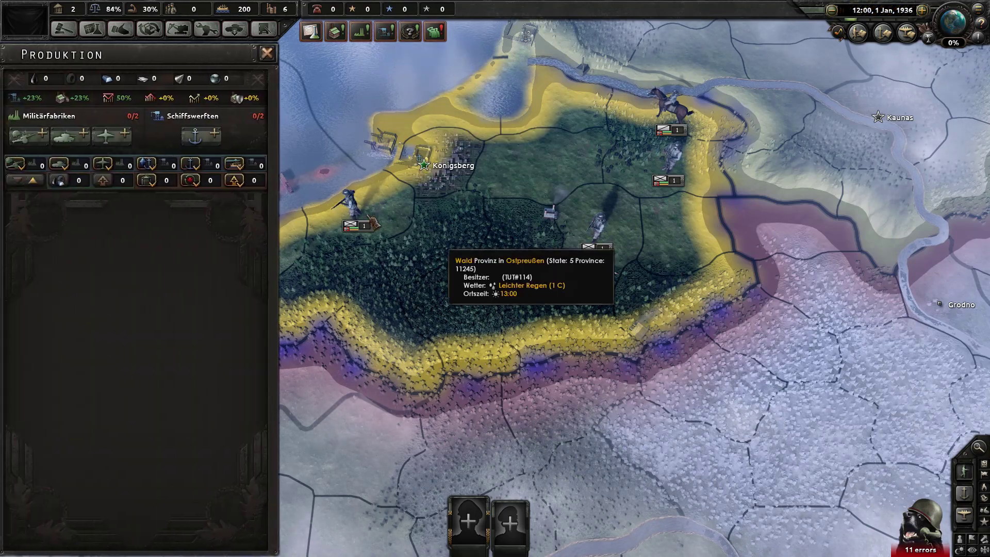
left_click(191, 179)
left_click(190, 178)
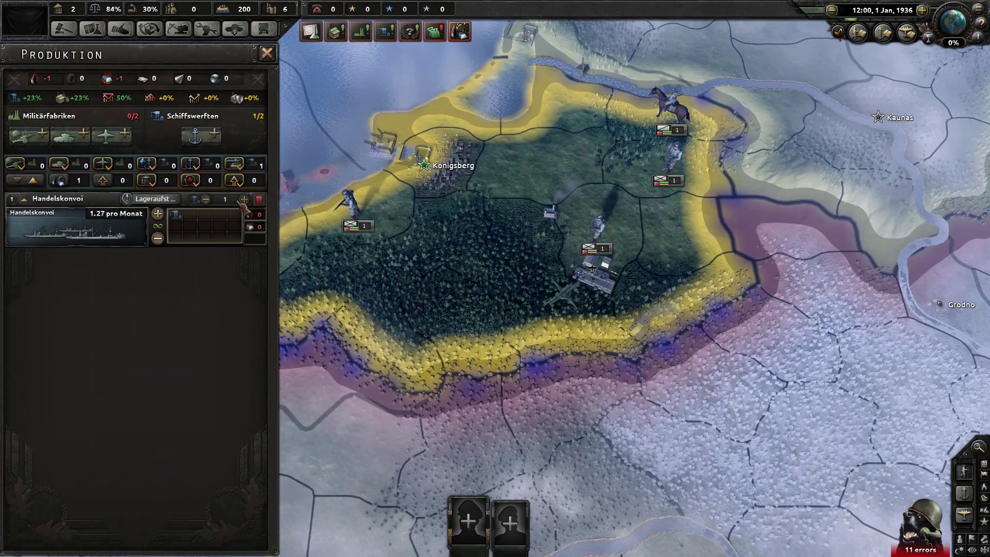
left_click(158, 214)
- Look through the equipment available for a new military production line and inspect the state details of Ostpreußen
left_click(70, 135)
left_click(28, 135)
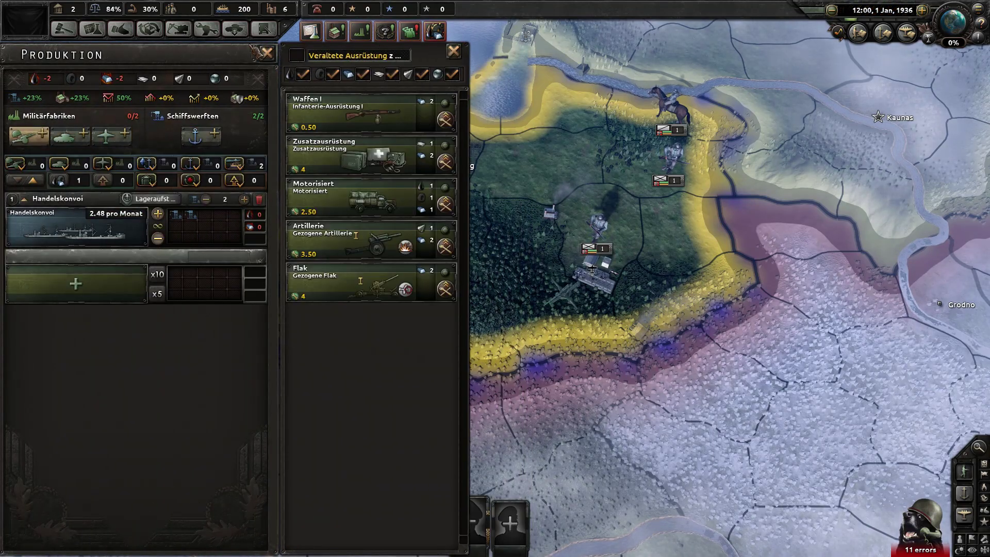
left_click(539, 212)
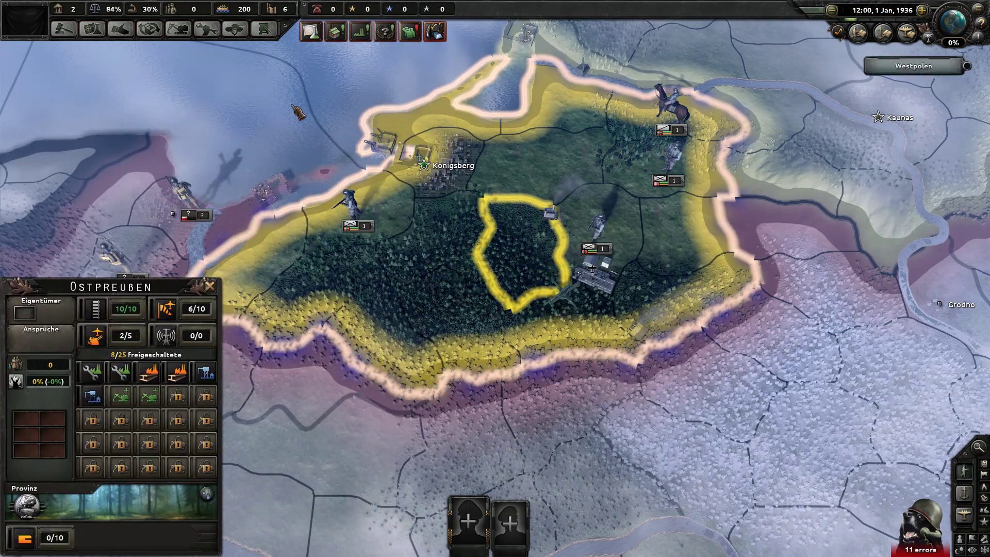
scroll(474, 98, "down", 5)
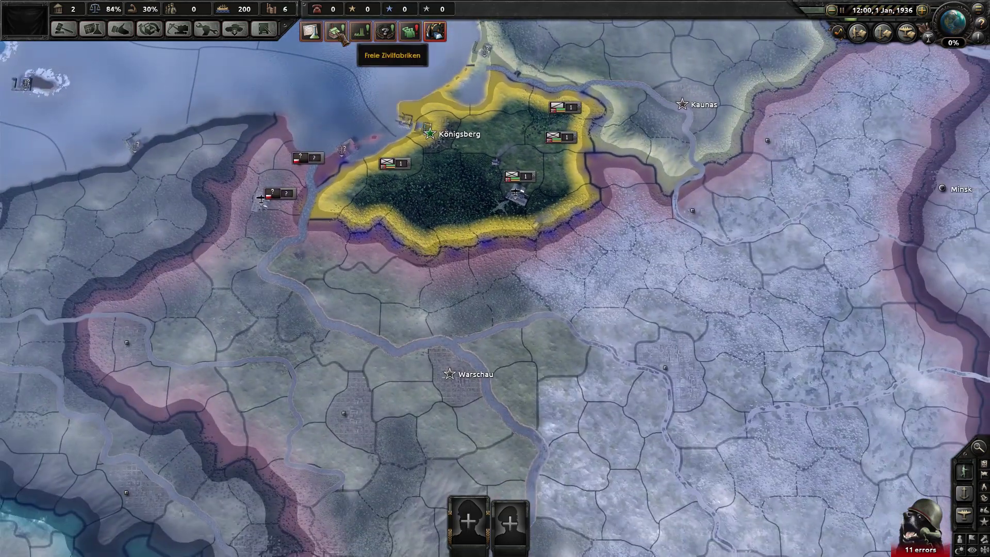
- Queue a Zivilfabrik for construction in Ostpreußen and close the construction view
left_click(338, 33)
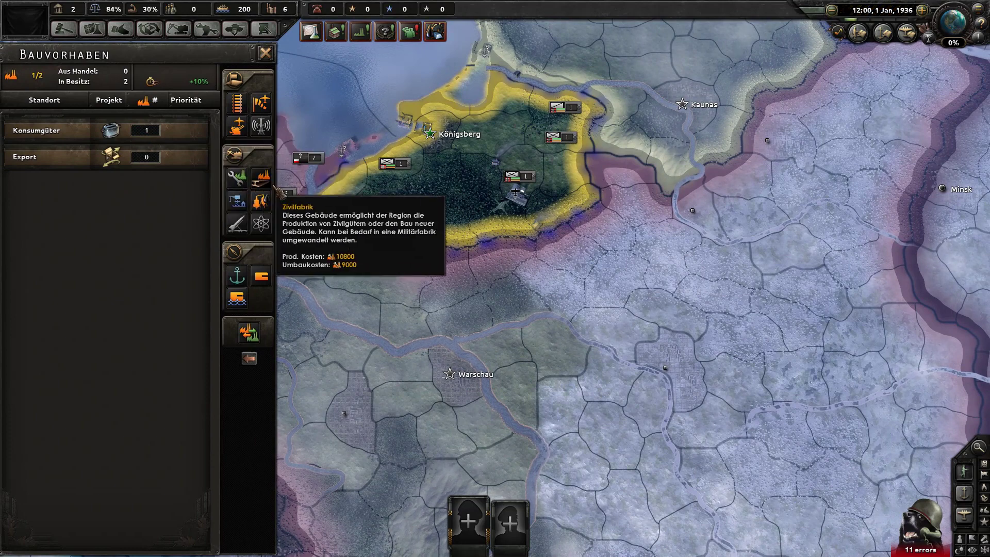
left_click(261, 178)
left_click(356, 216)
left_click(266, 53)
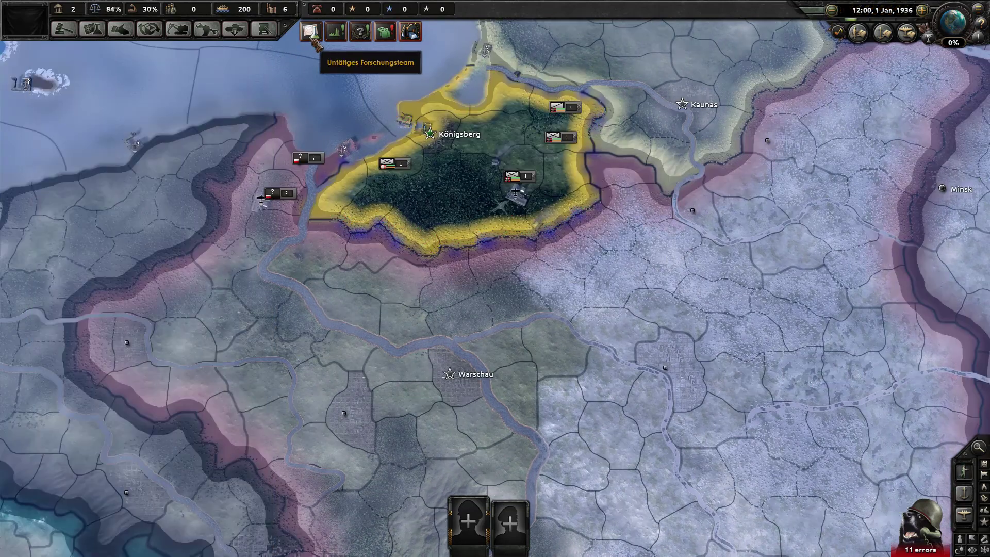
- Check the new country's research slots and its division templates in the Divisionen-Designer
left_click(311, 32)
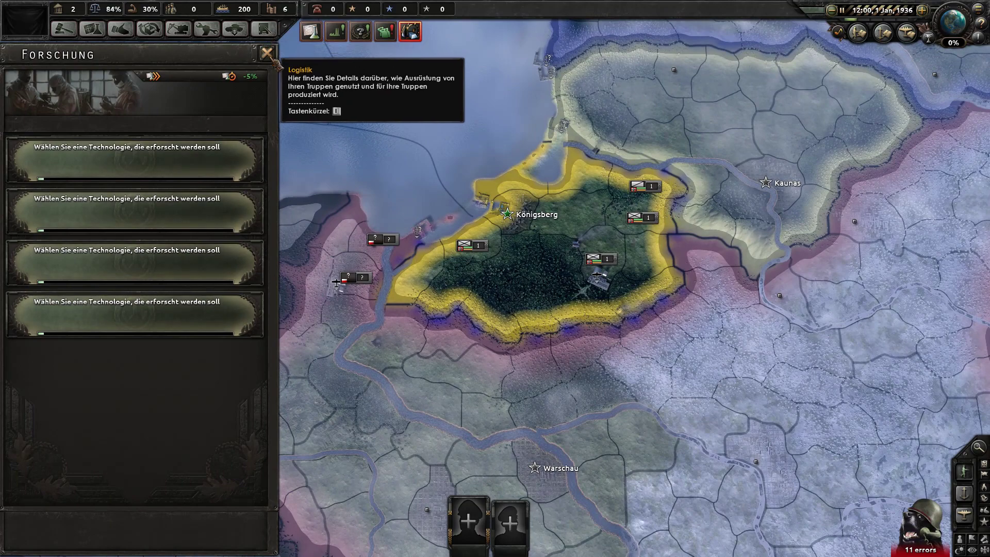
left_click(266, 53)
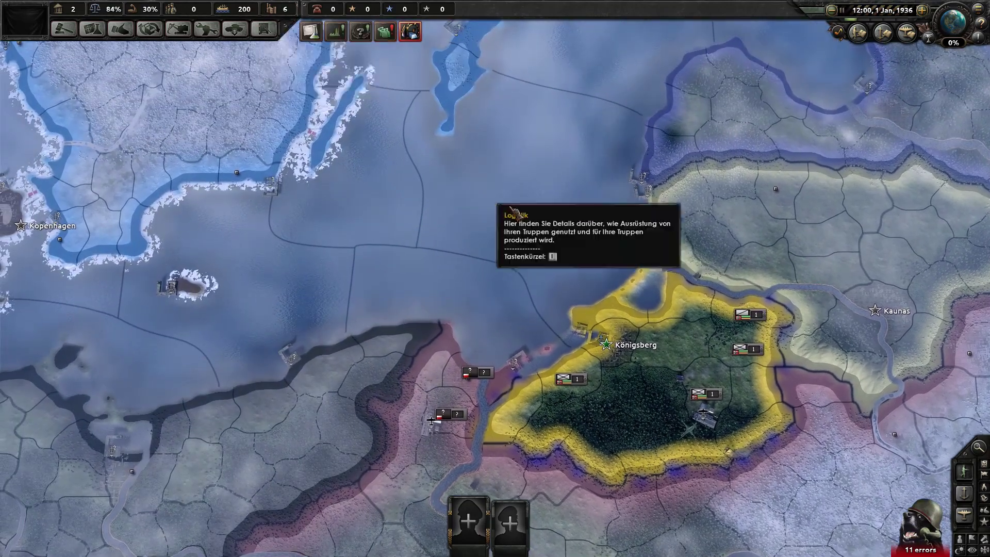
scroll(486, 199, "down", 3)
left_click(385, 31)
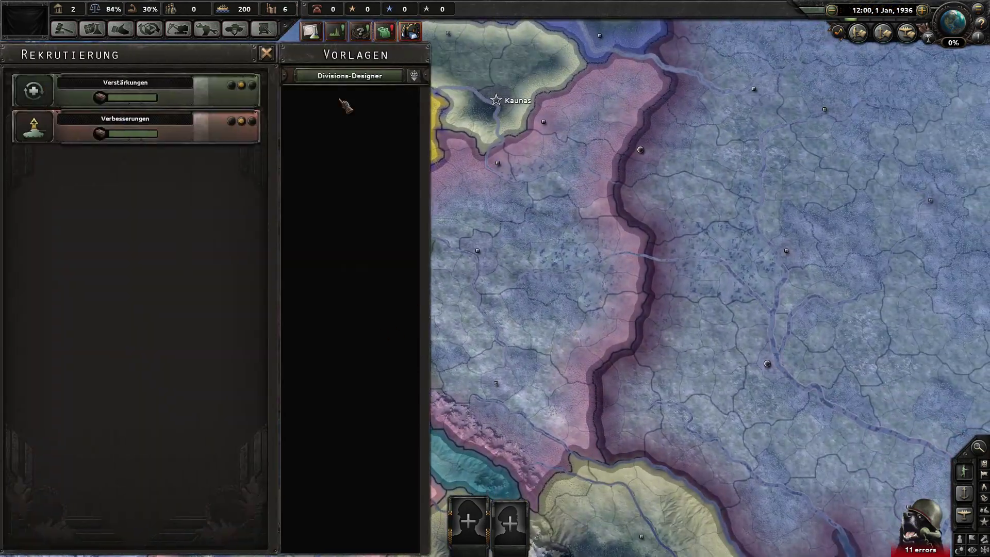
left_click(350, 76)
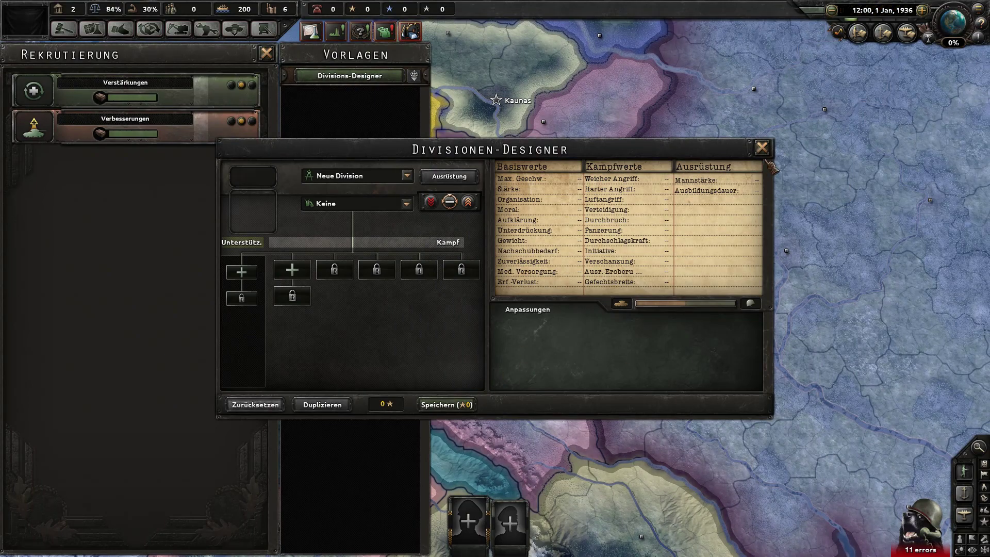
left_click(763, 148)
left_click(266, 53)
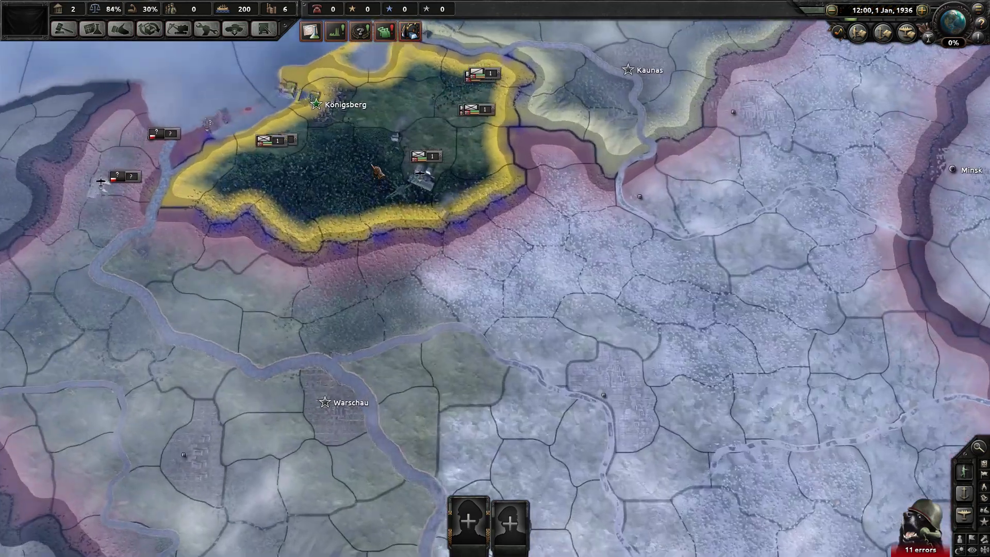
- Review the new country's diplomacy overview and national focus tree, and return to the map
left_click(392, 134)
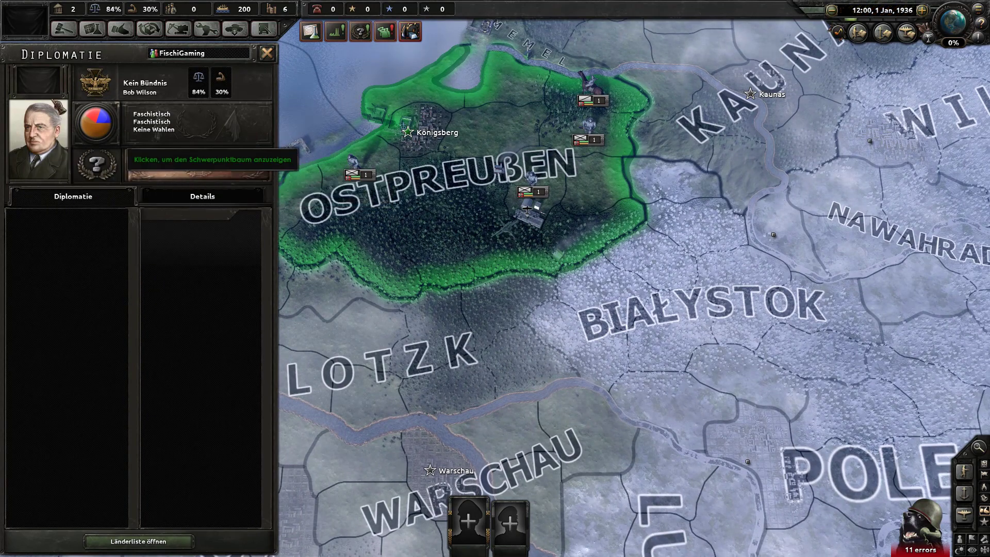
left_click(196, 174)
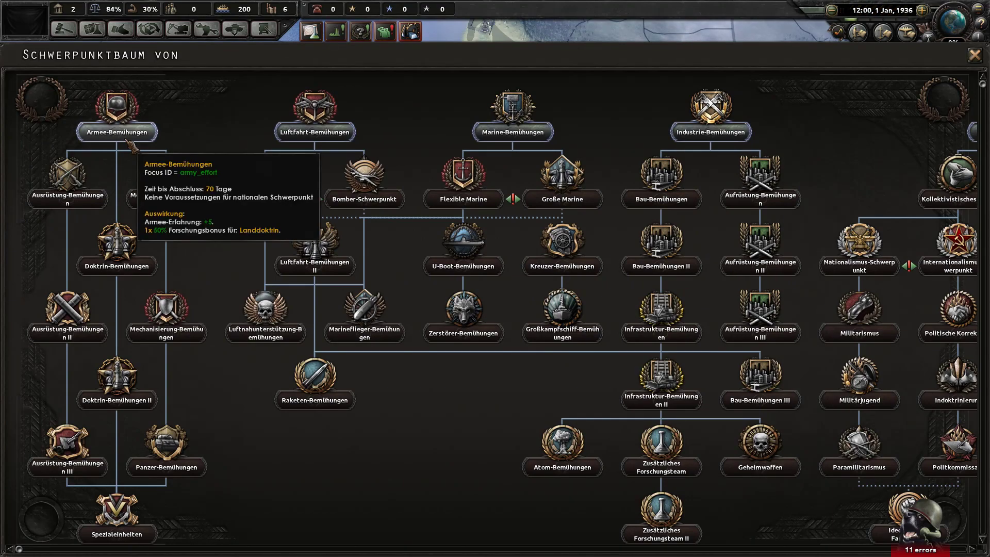
left_click(976, 57)
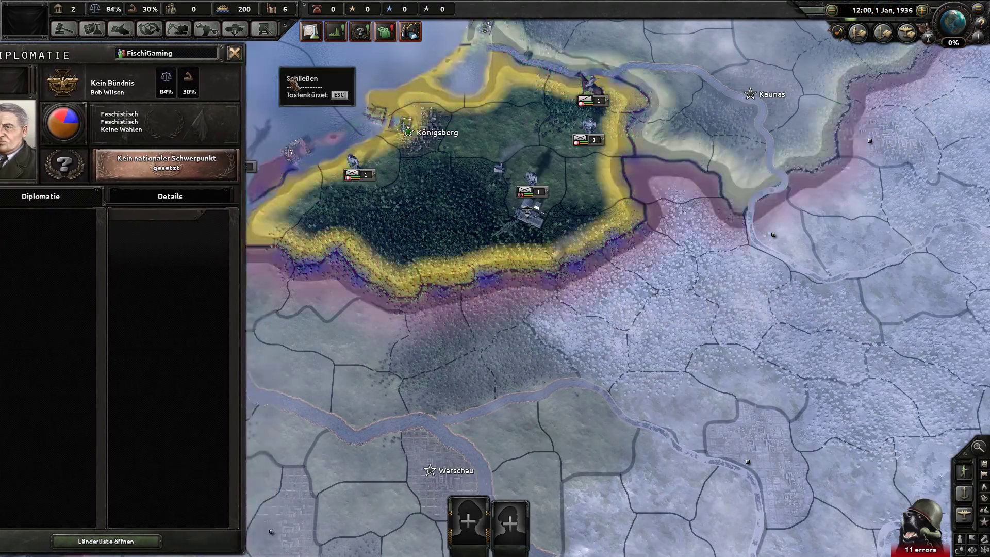
key("Escape")
- Examine the new country on the world map, including the Ostpreußen state details and the manpower breakdown
scroll(420, 276, "down", 5)
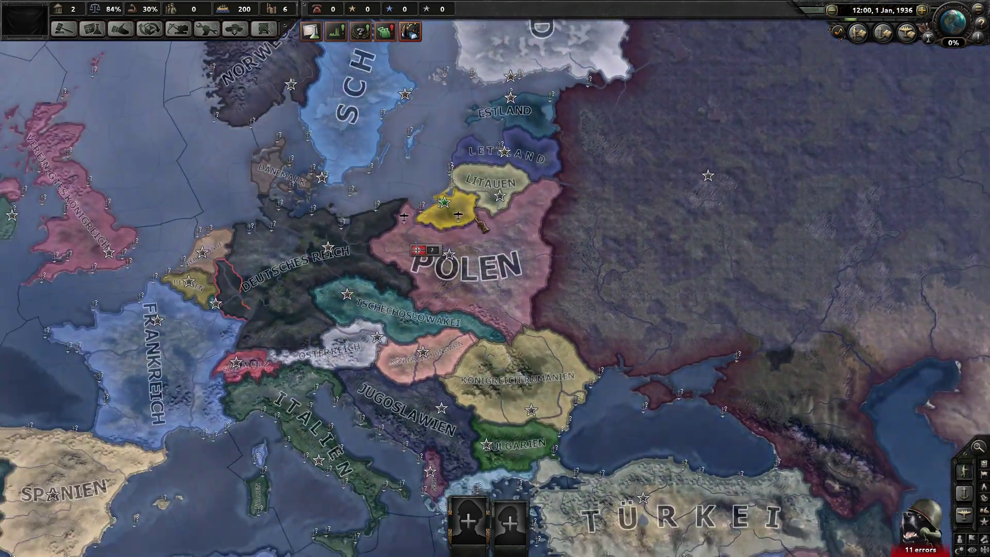
scroll(480, 223, "down", 2)
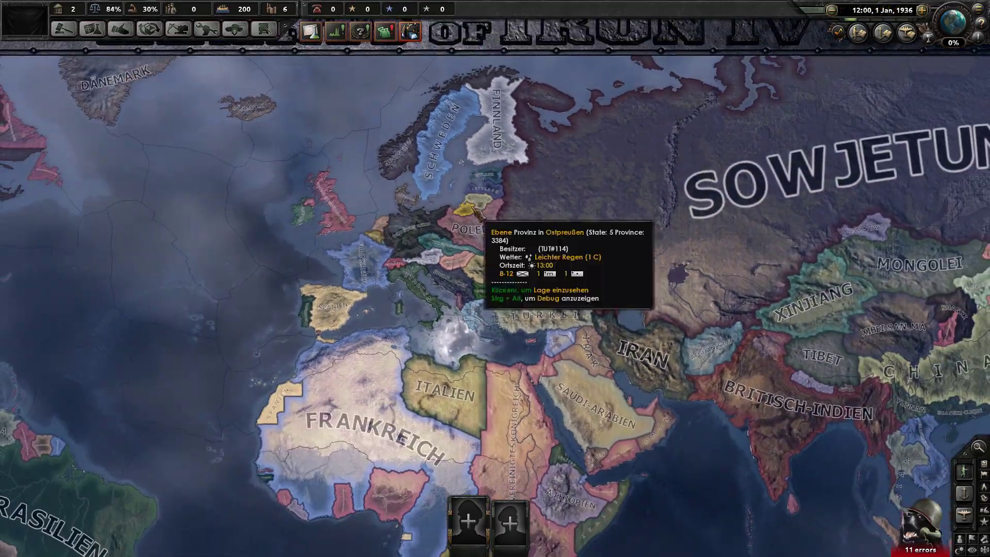
scroll(477, 214, "up", 8)
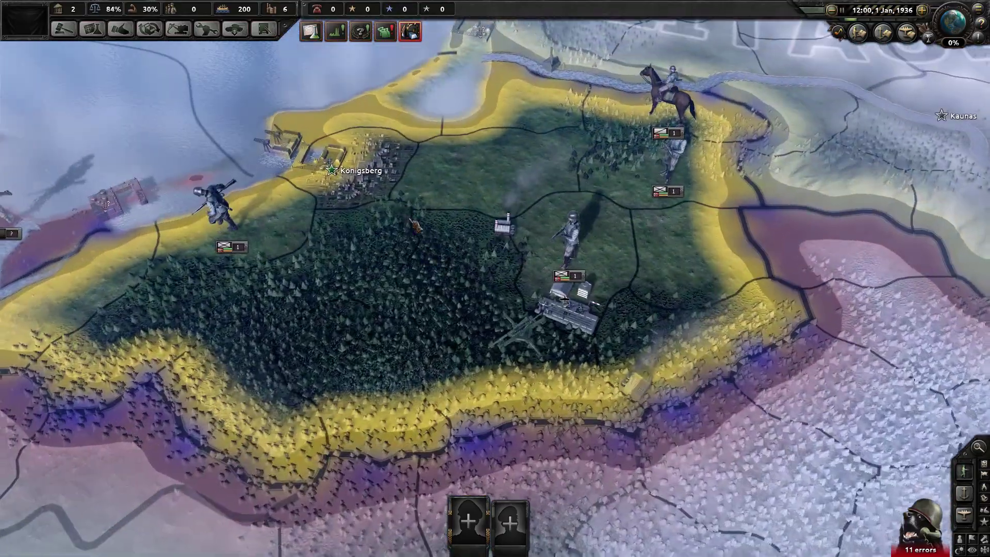
left_click(415, 225)
scroll(361, 186, "down", 5)
key("Escape")
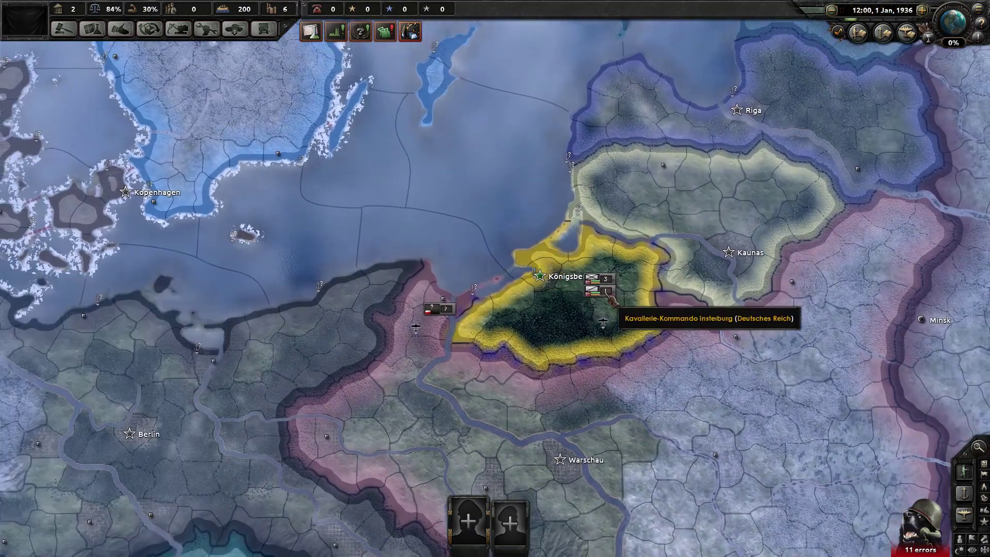
scroll(507, 290, "up", 3)
left_click(503, 289)
scroll(503, 289, "down", 4)
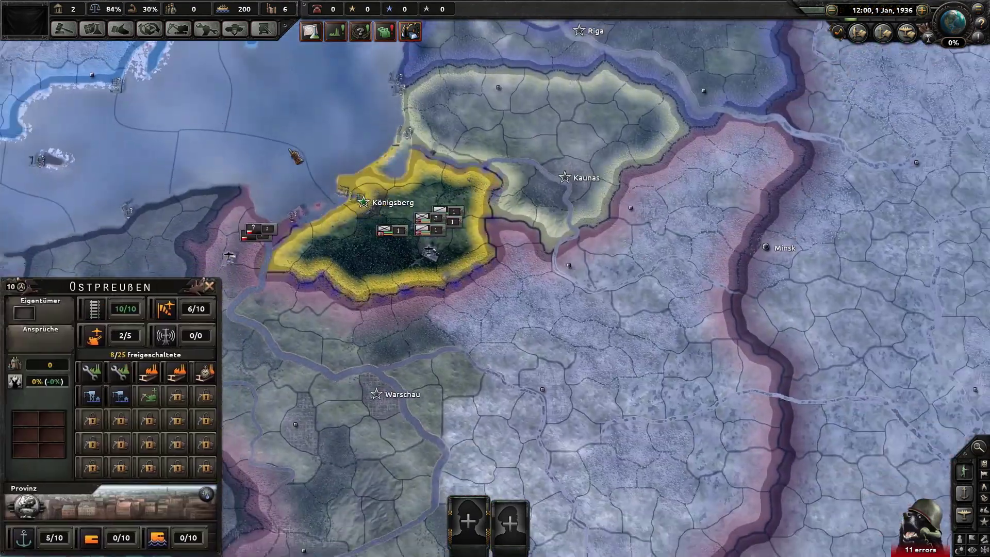
key("Escape")
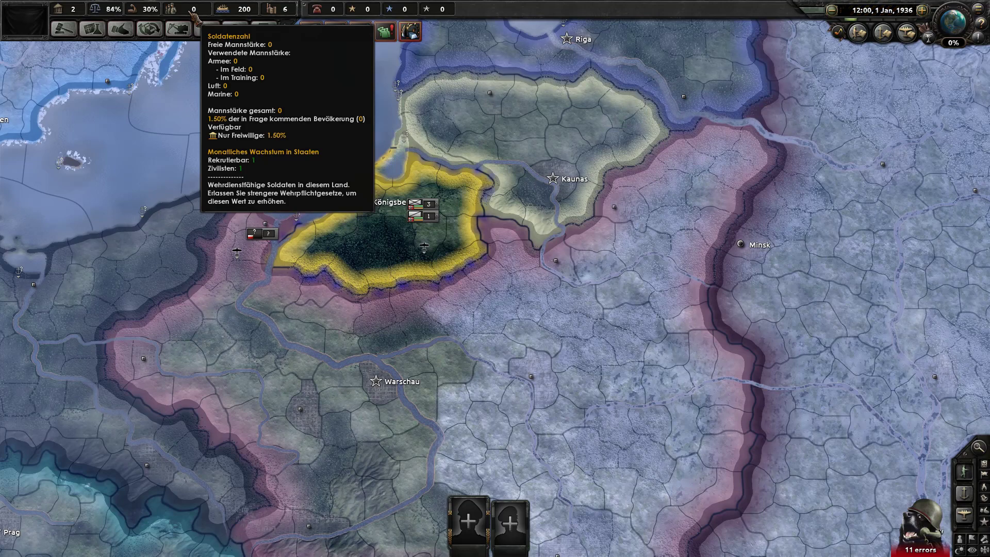
scroll(361, 150, "up", 2)
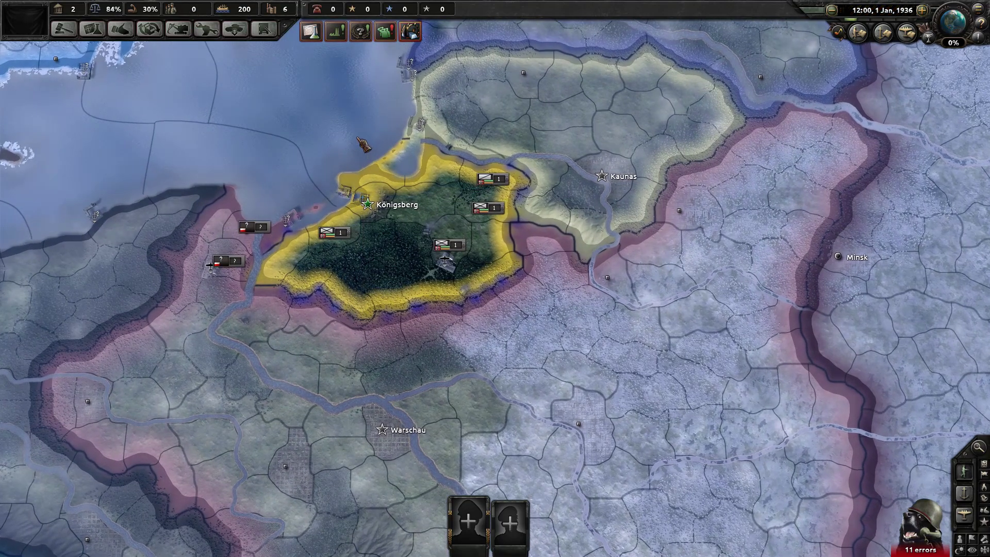
- Quit the running game and return to the Windows session
key("Escape")
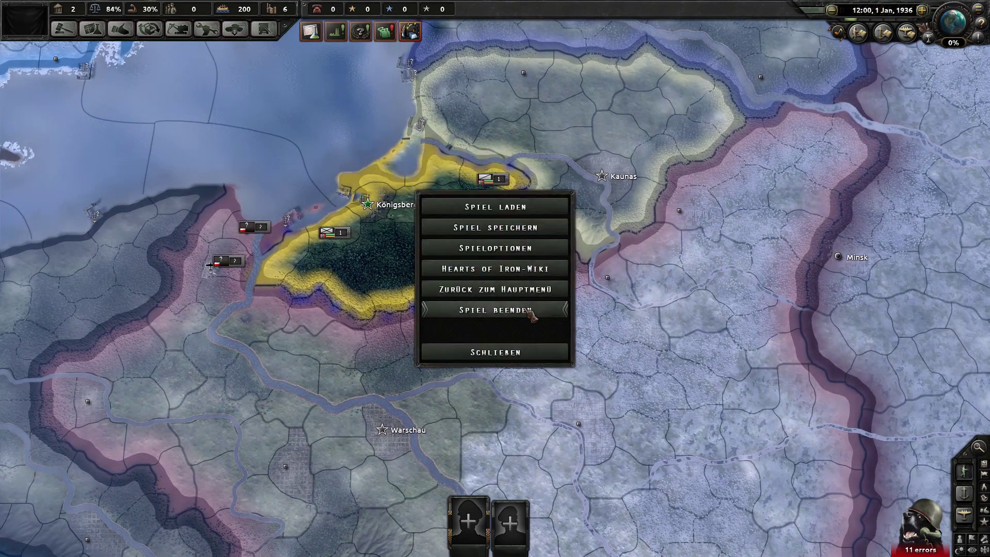
left_click(531, 312)
left_click(557, 357)
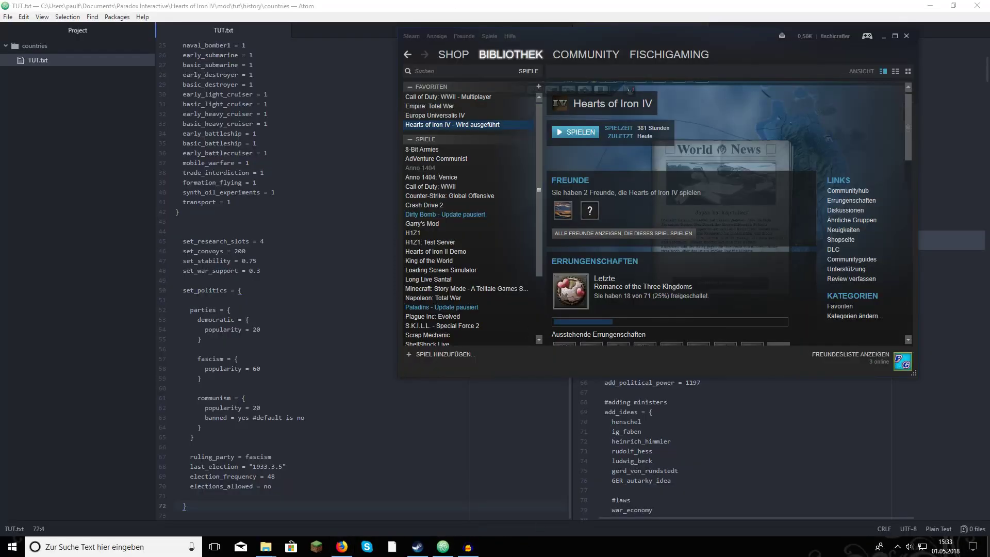
- Open the 5-Germany state file from the mod's tut/history/states folder in the text editor
key("super+d")
left_click_drag(607, 346, 518, 392)
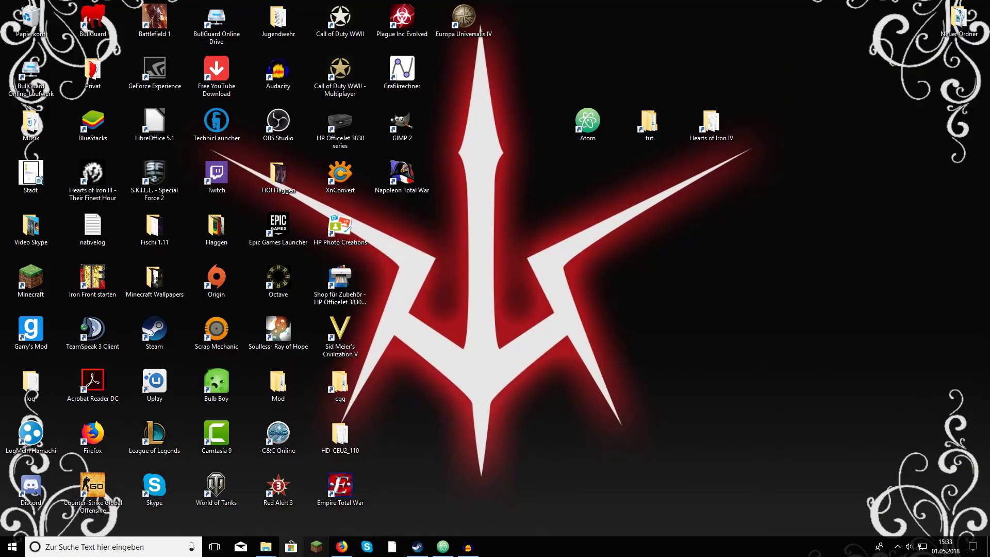
mouse_move(271, 547)
mouse_move(317, 504)
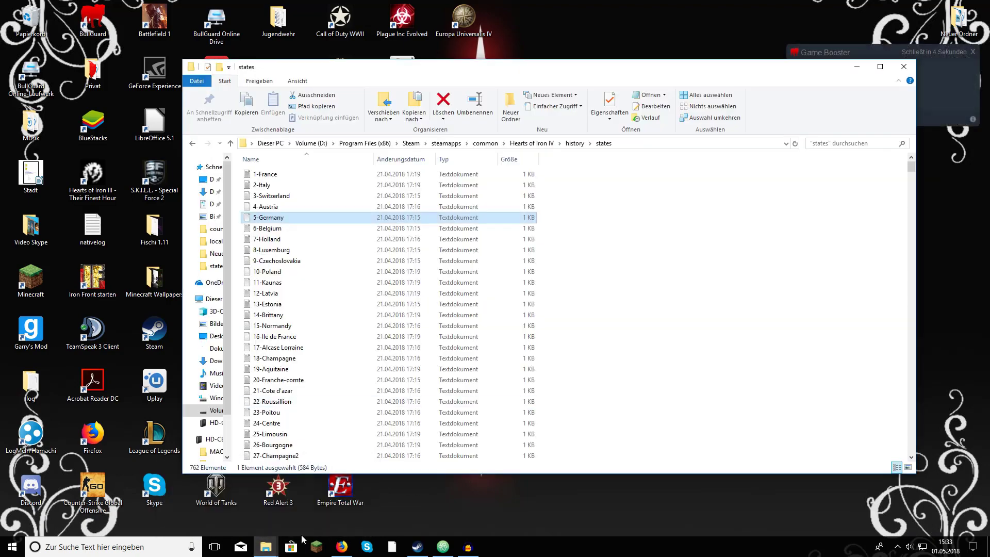
left_click(316, 505)
double_click(181, 115)
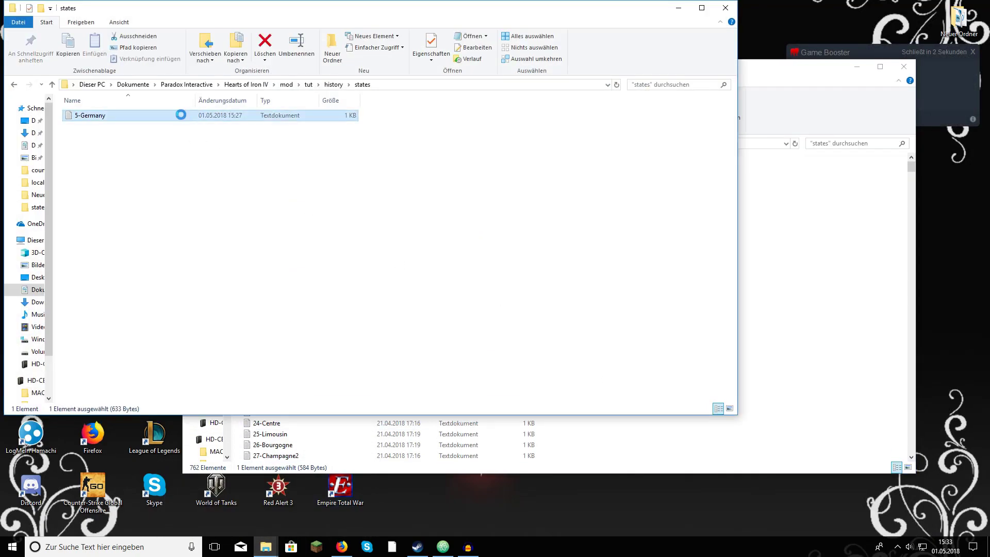
- Shorten the manpower value in the 5-Germany state file to 3378108, save the file and close it
left_click_drag(278, 95, 242, 99)
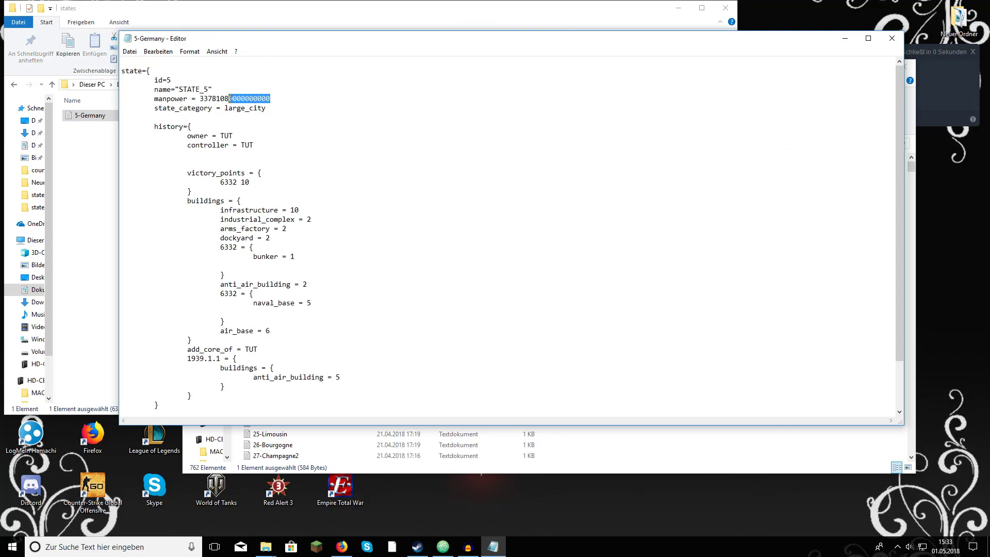
key("BackSpace")
left_click(130, 51)
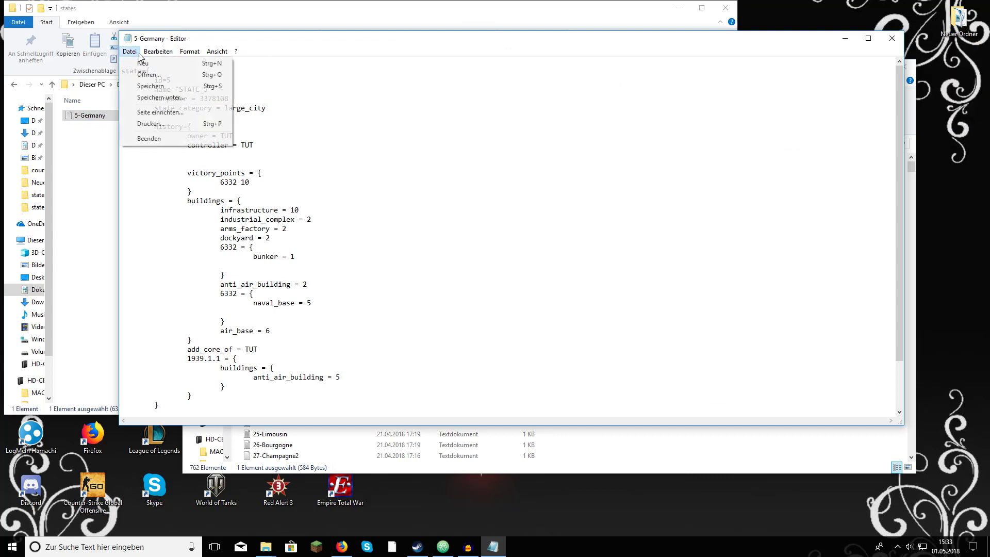
left_click(139, 86)
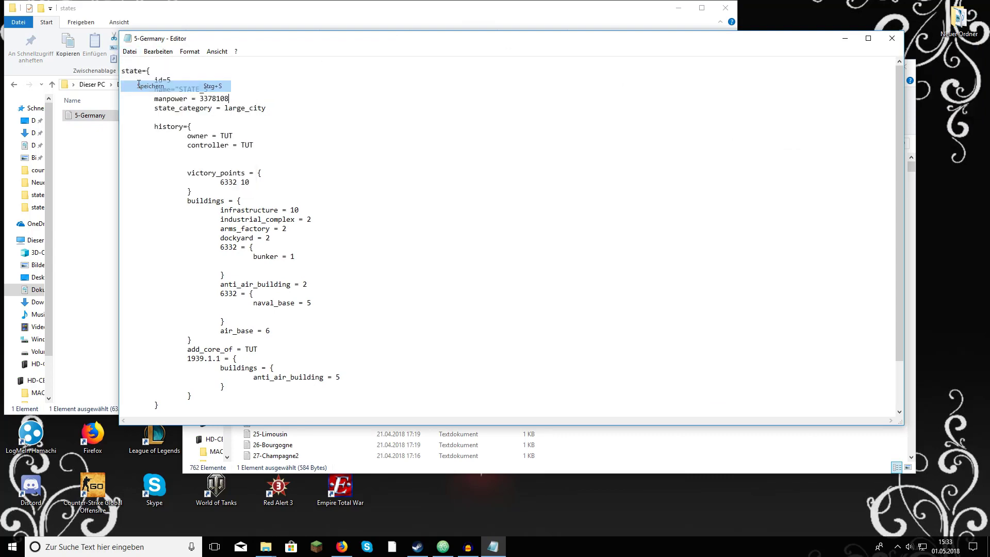
left_click(891, 38)
left_click(270, 147)
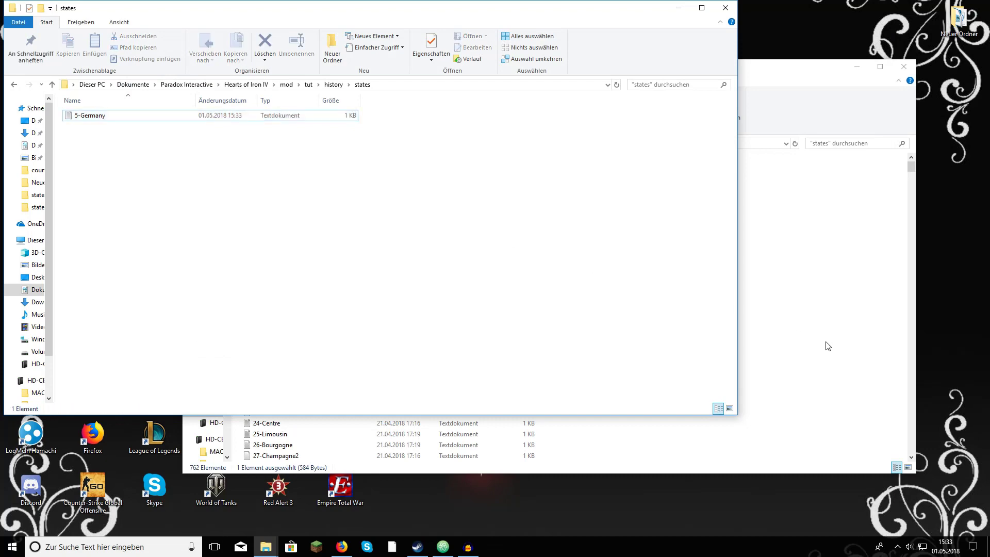
- Minimize the Steam library and both states folder windows to clear the desktop
left_click(418, 547)
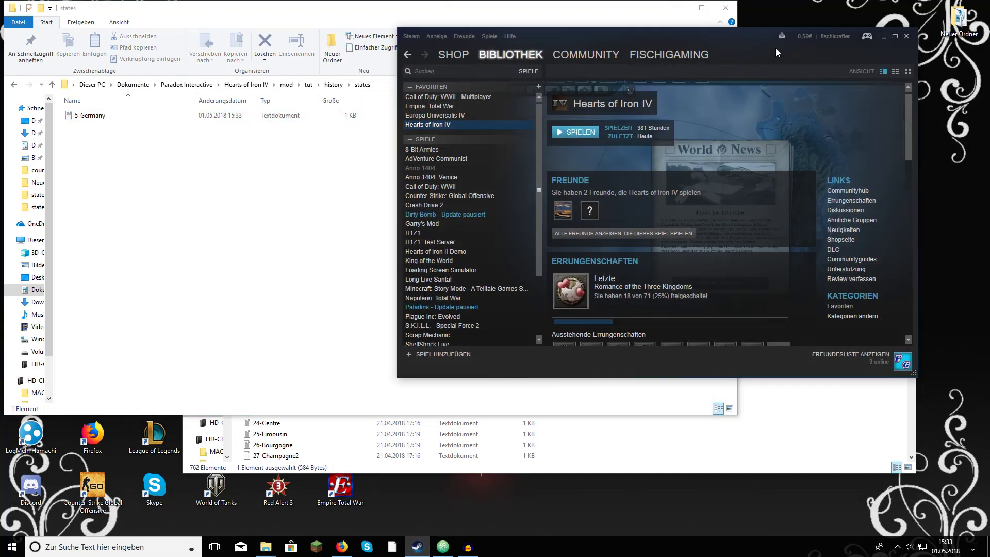
left_click(884, 36)
left_click(679, 8)
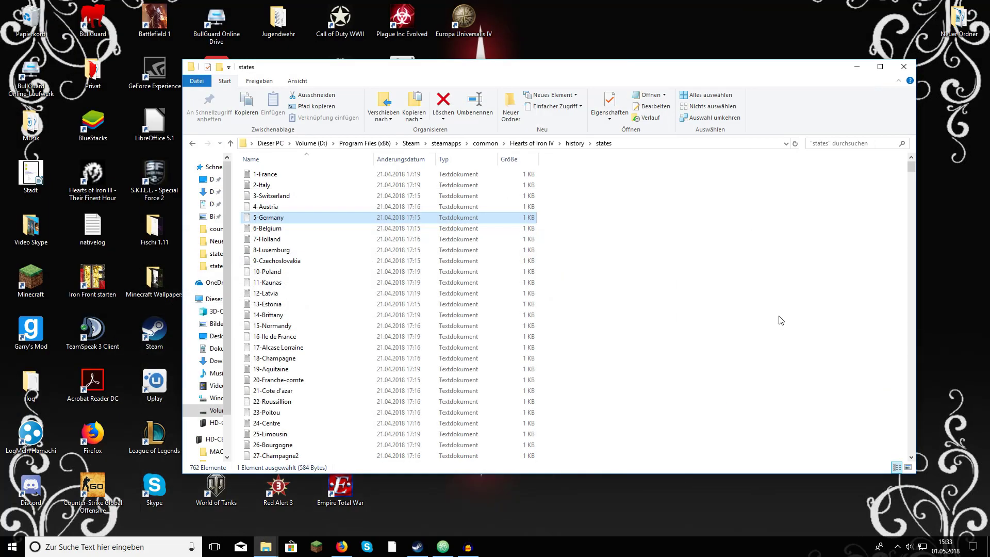
left_click(857, 67)
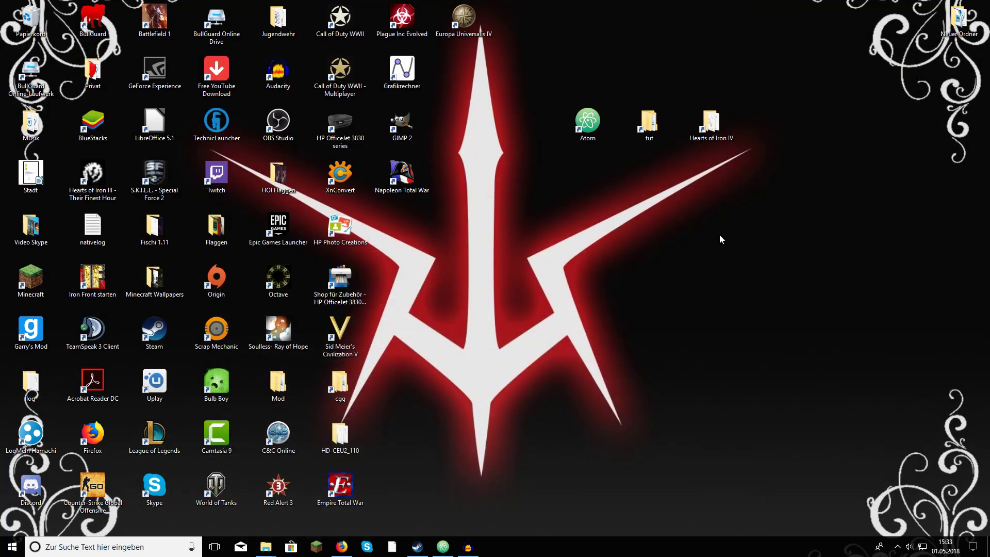